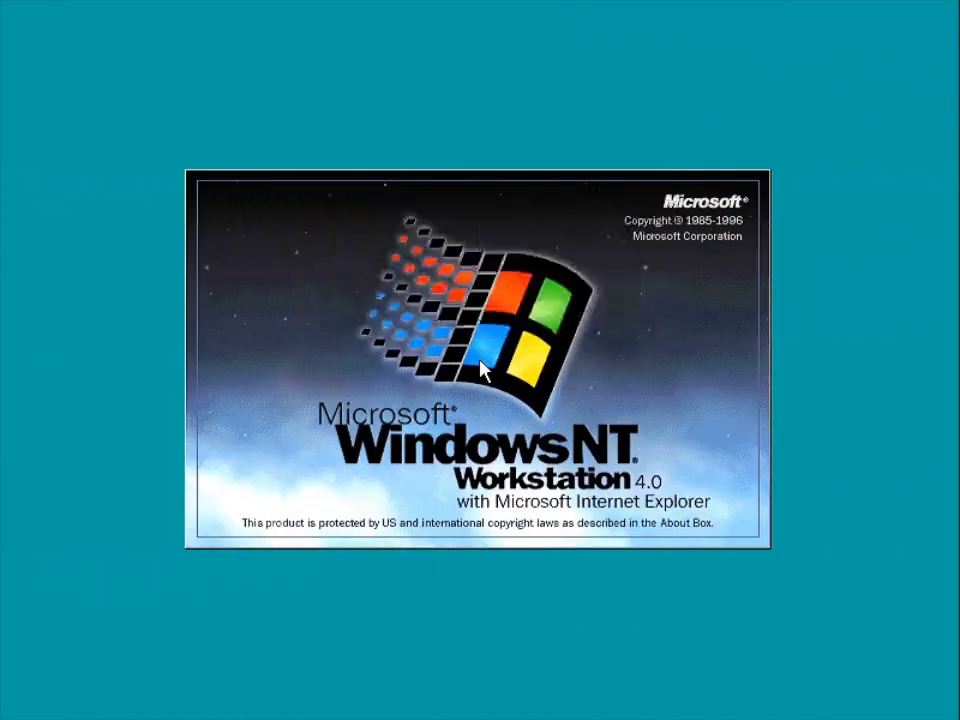
# Log on to Windows NT Workstation by entering the account password on the ERUPT domain
pyautogui.hotkey('ctrl', 'alt', 'Delete')
pyautogui.write('*******')
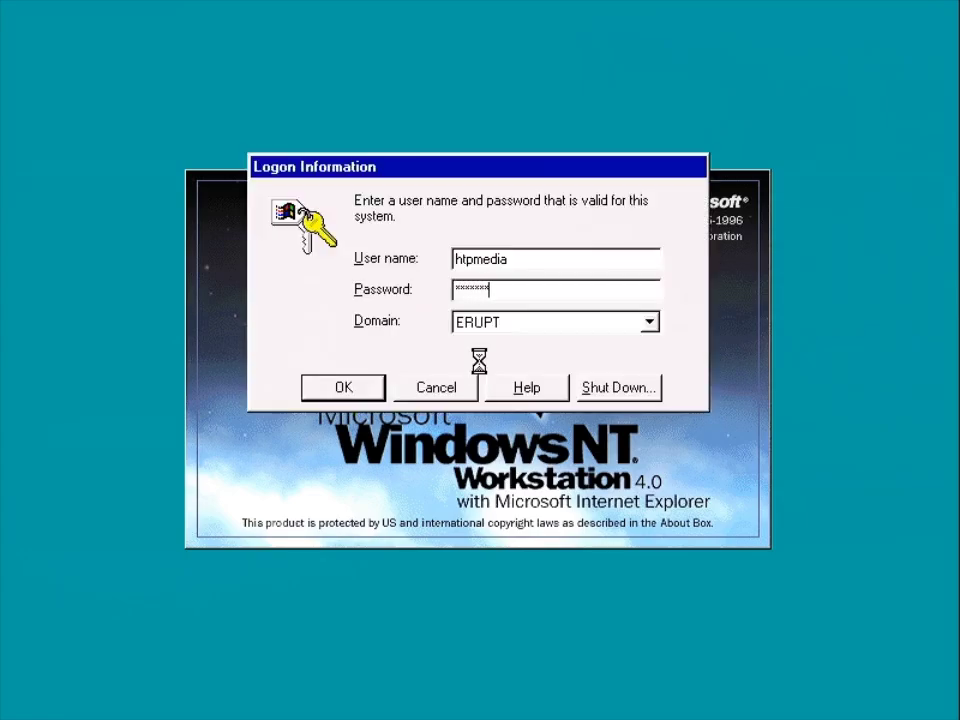
pyautogui.press('Return')
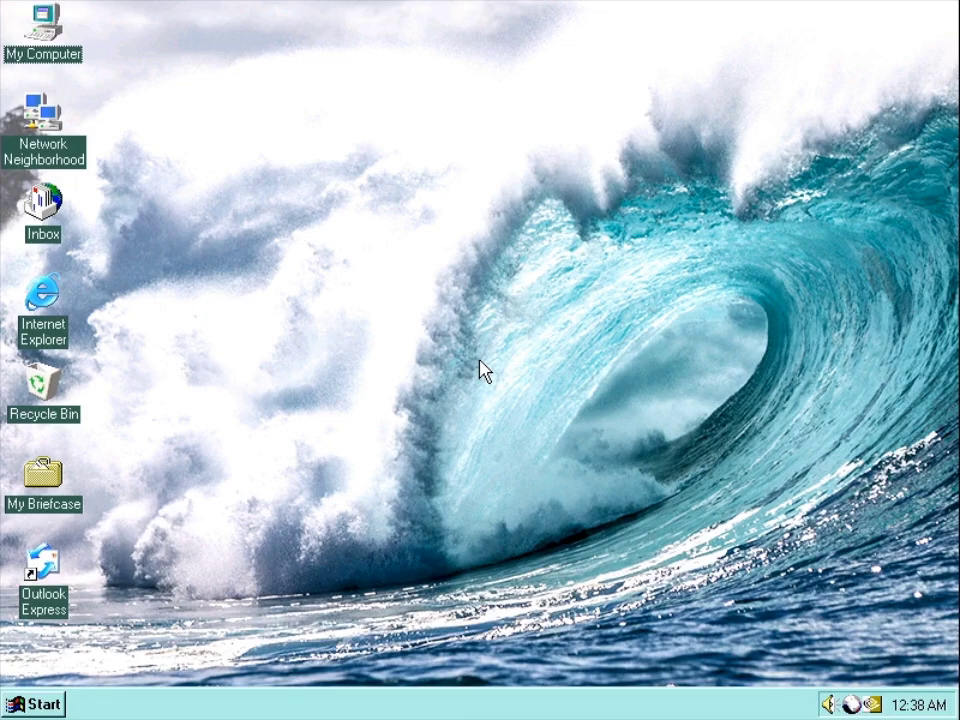
# Check the drives listed in My Computer and close the window
pyautogui.doubleClick(42, 24)
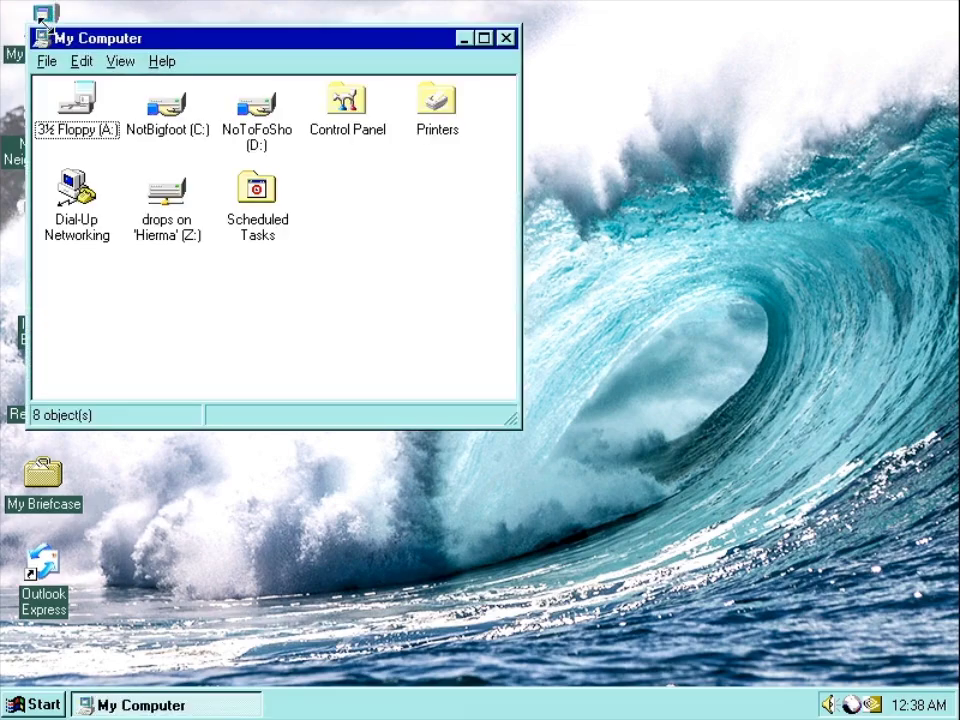
pyautogui.click(507, 39)
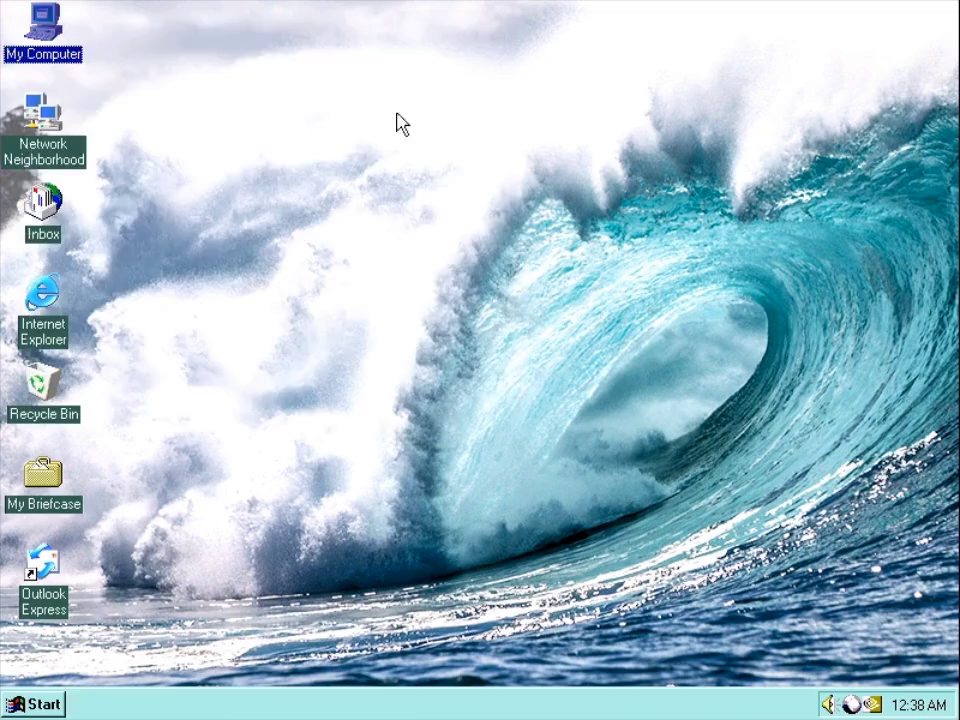
# Start Disk Administrator, accept the system configuration update and agree to write signatures on the added disks
pyautogui.press('super')
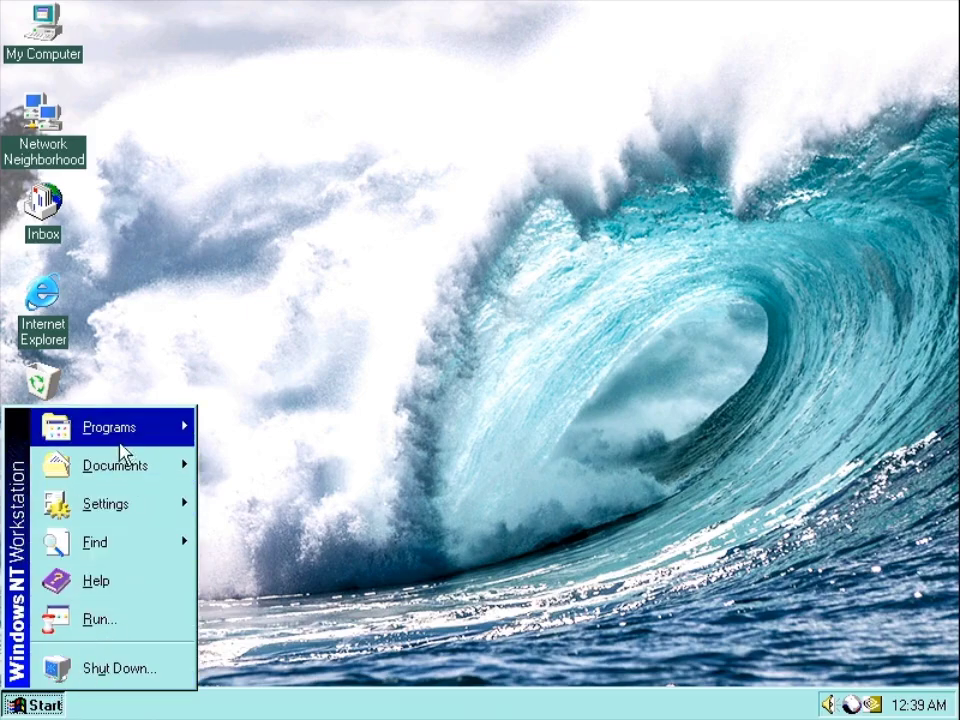
pyautogui.moveTo(98, 445)
pyautogui.moveTo(415, 618)
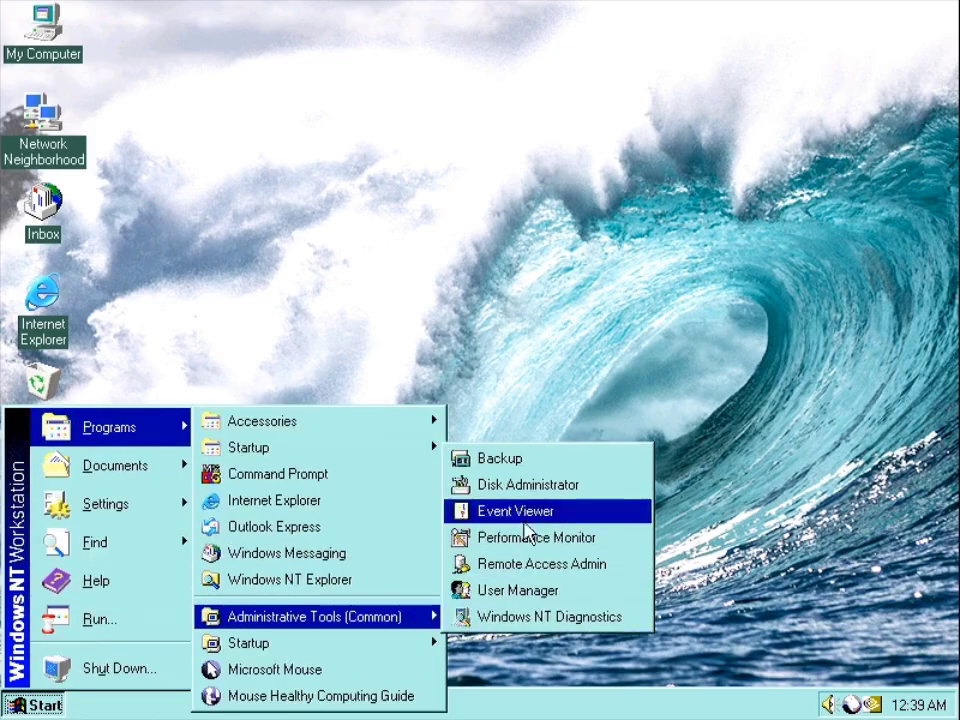
pyautogui.click(519, 482)
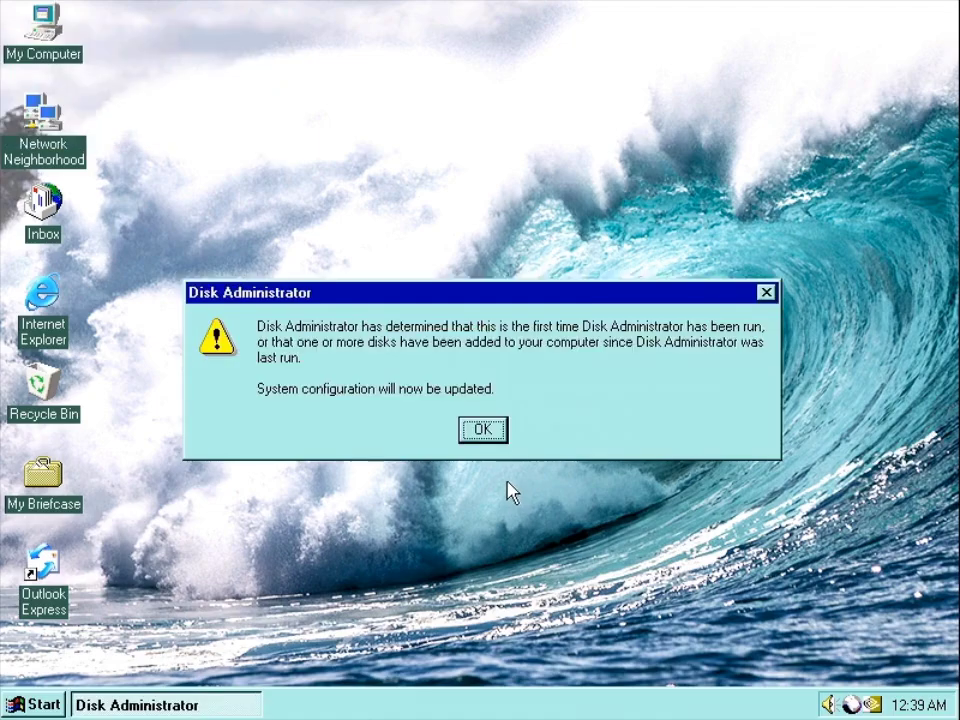
pyautogui.click(483, 430)
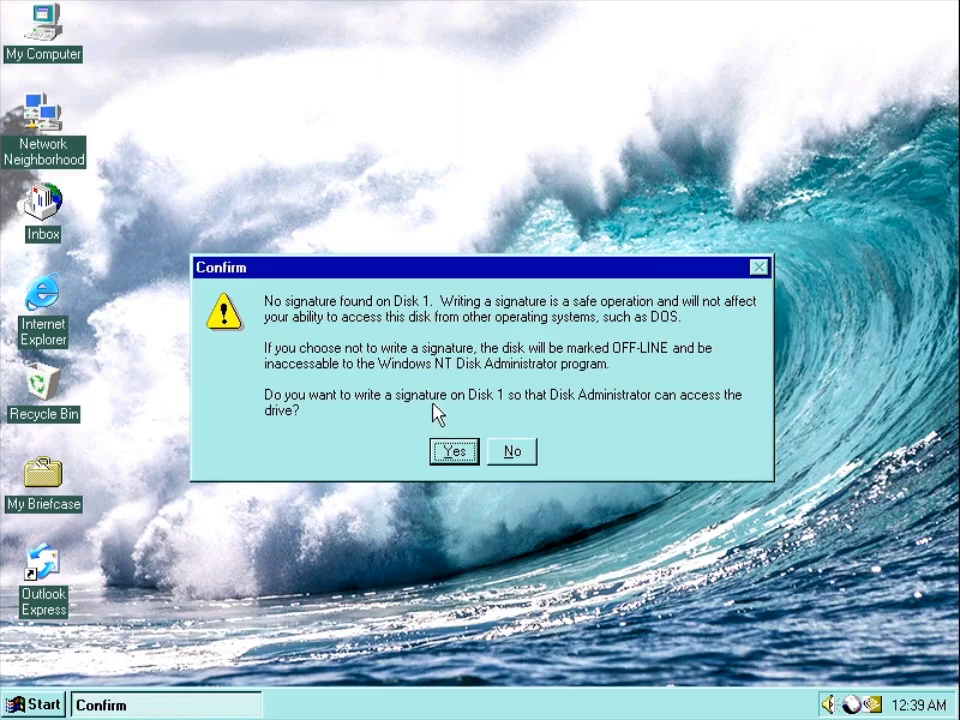
pyautogui.click(451, 456)
pyautogui.click(453, 454)
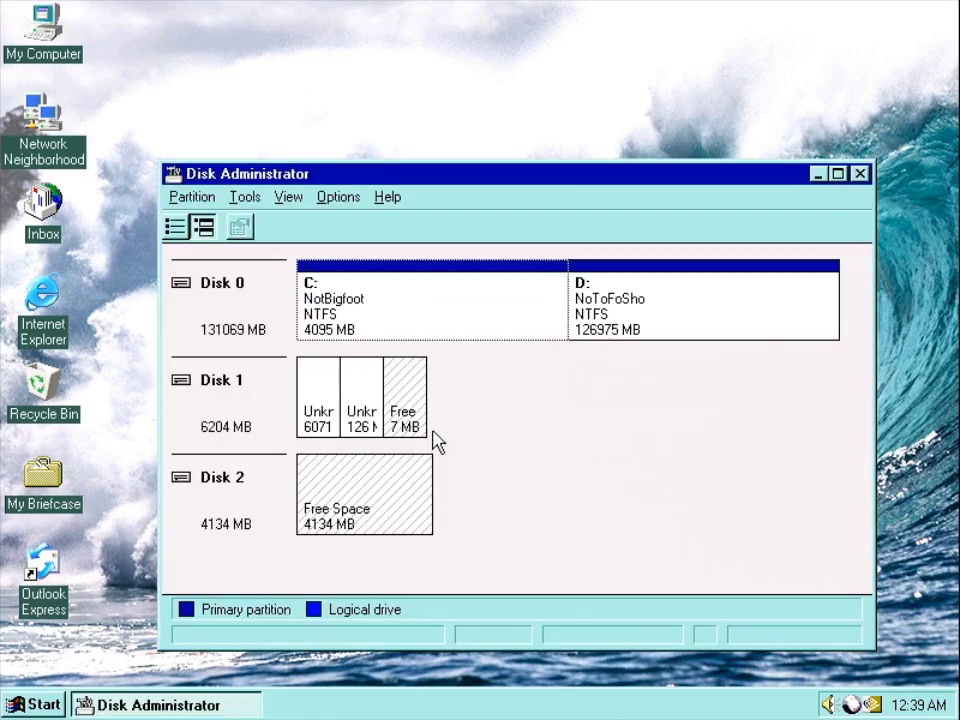
# Delete the two unknown partitions on Disk 1, the 6071 MB one and the 126 MB one
pyautogui.click(312, 405)
pyautogui.rightClick(312, 405)
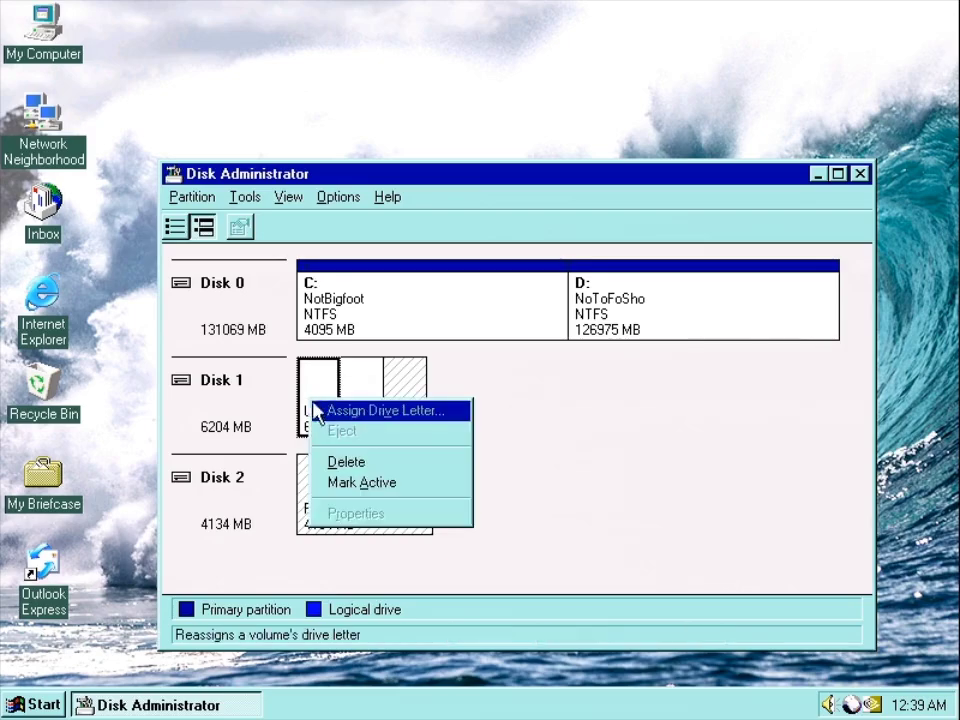
pyautogui.click(325, 457)
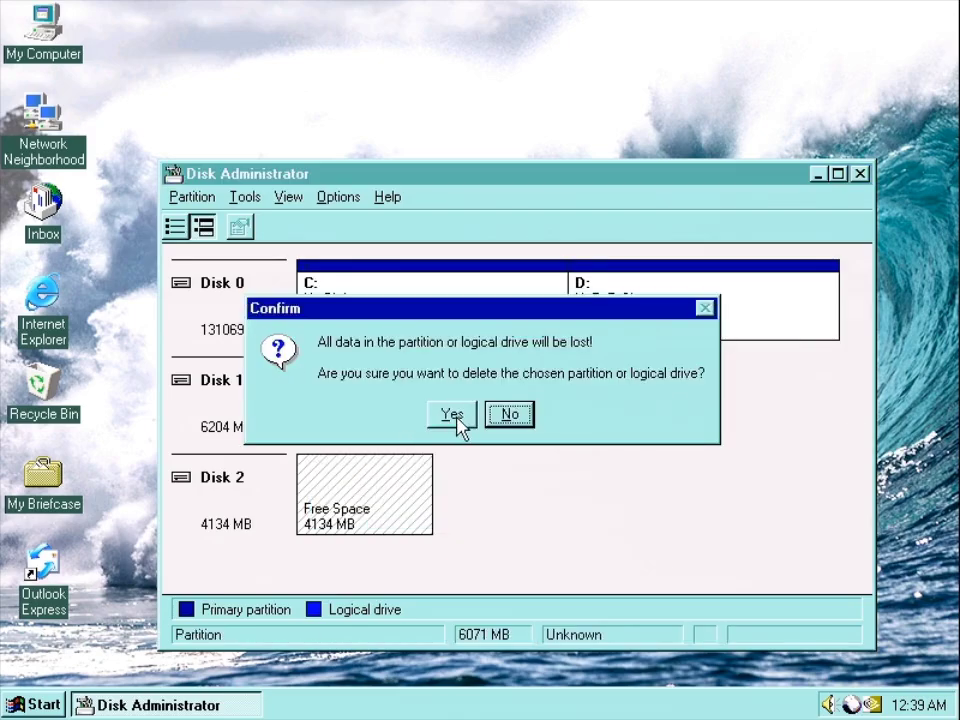
pyautogui.click(452, 414)
pyautogui.rightClick(364, 403)
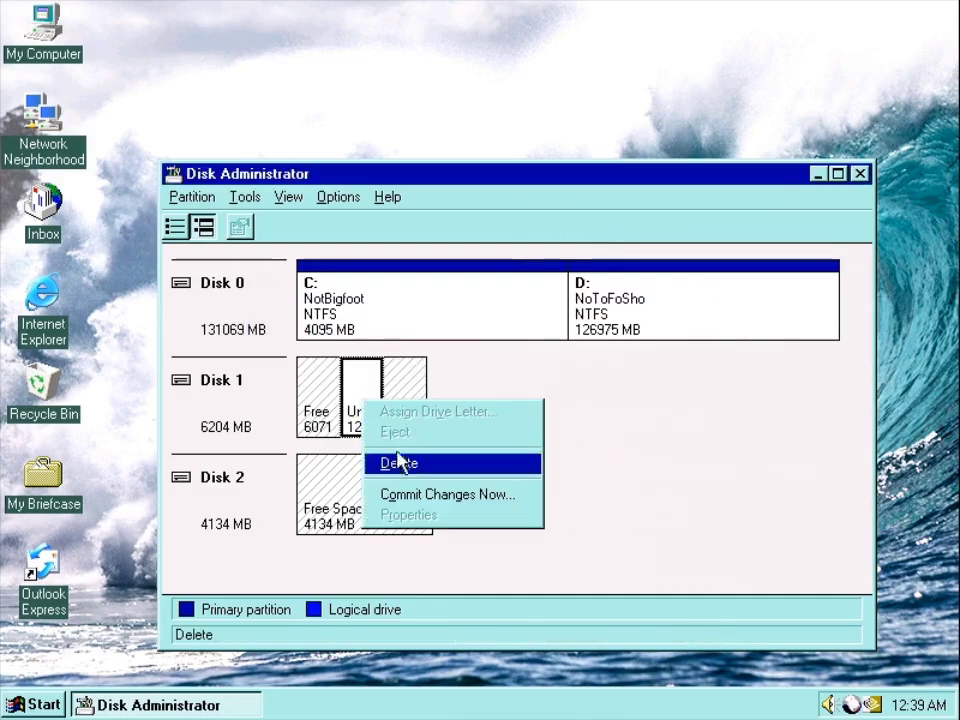
pyautogui.click(396, 460)
pyautogui.click(452, 418)
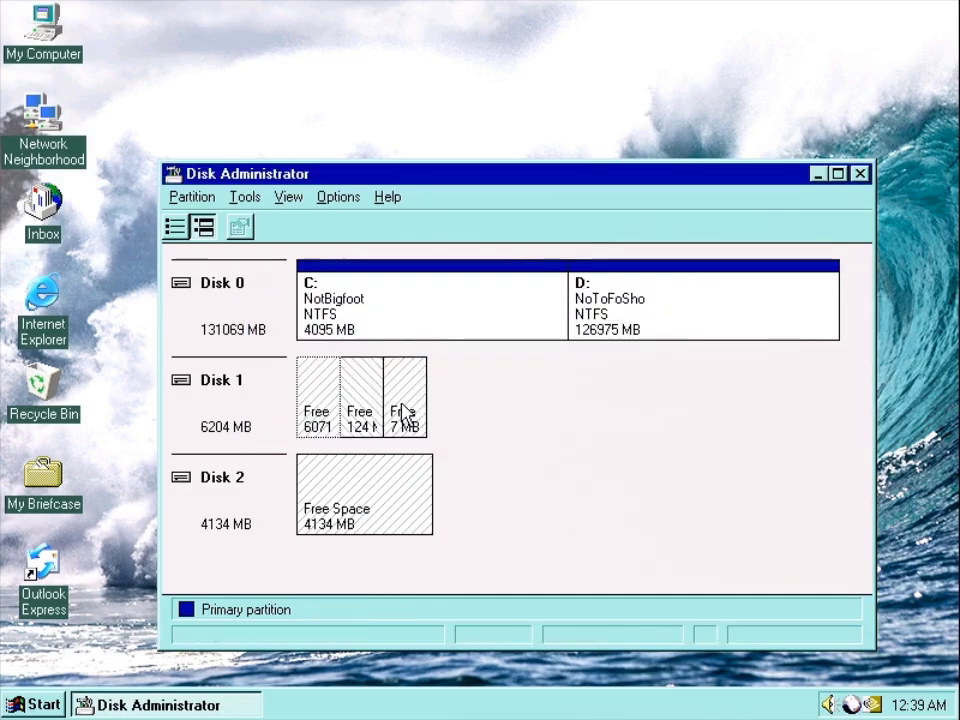
# Commit the partition deletions on Disk 1 and save the disk configuration changes
pyautogui.rightClick(403, 413)
pyautogui.click(349, 445)
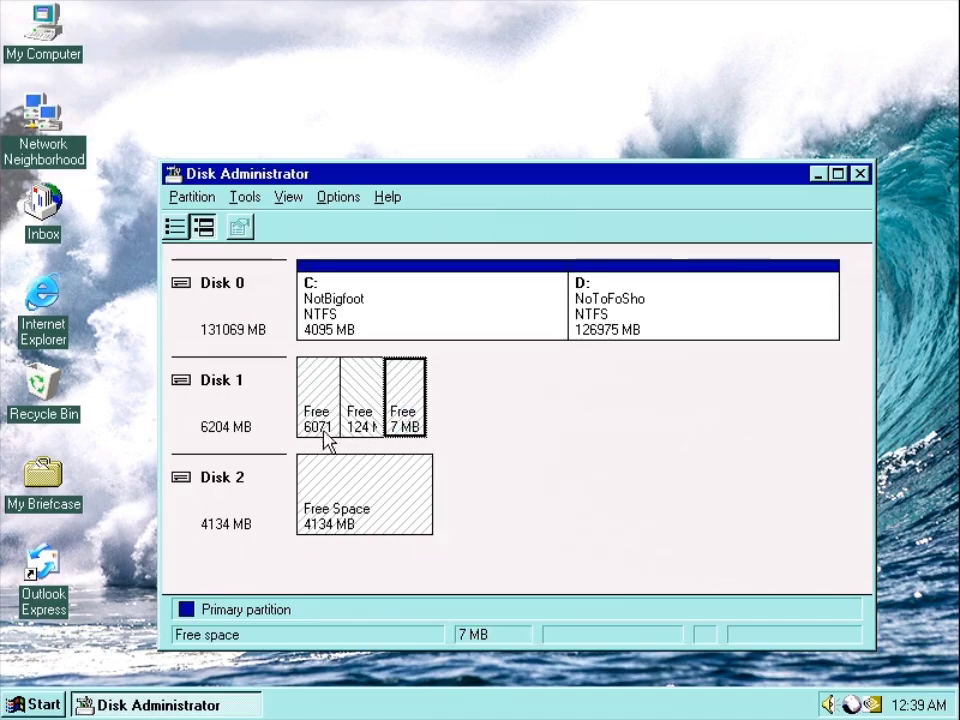
pyautogui.click(322, 430)
pyautogui.click(368, 462)
pyautogui.rightClick(318, 410)
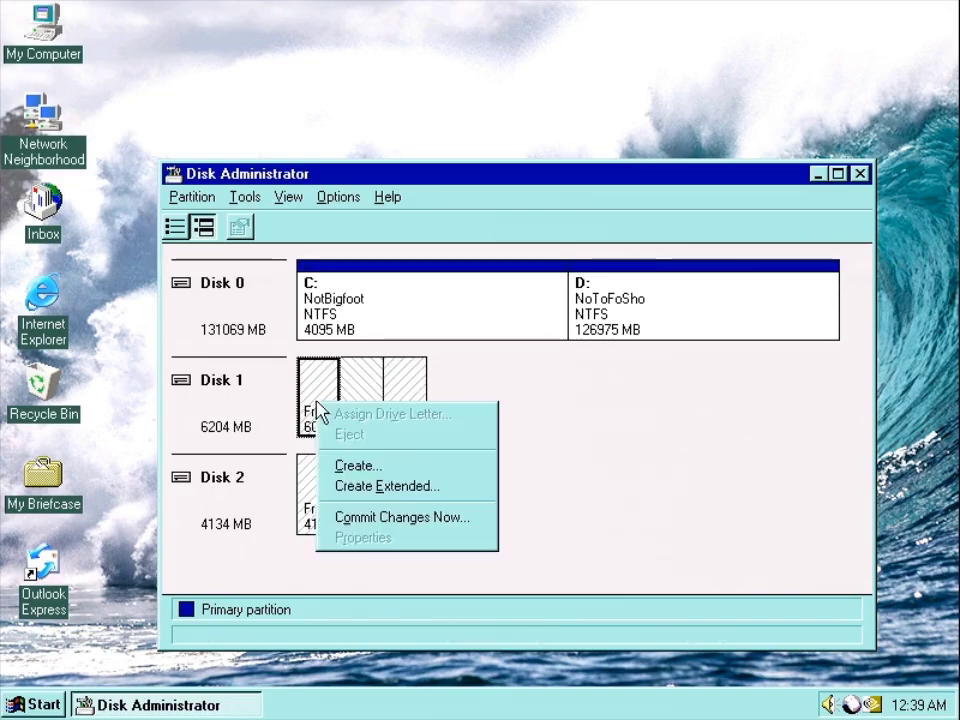
pyautogui.click(370, 518)
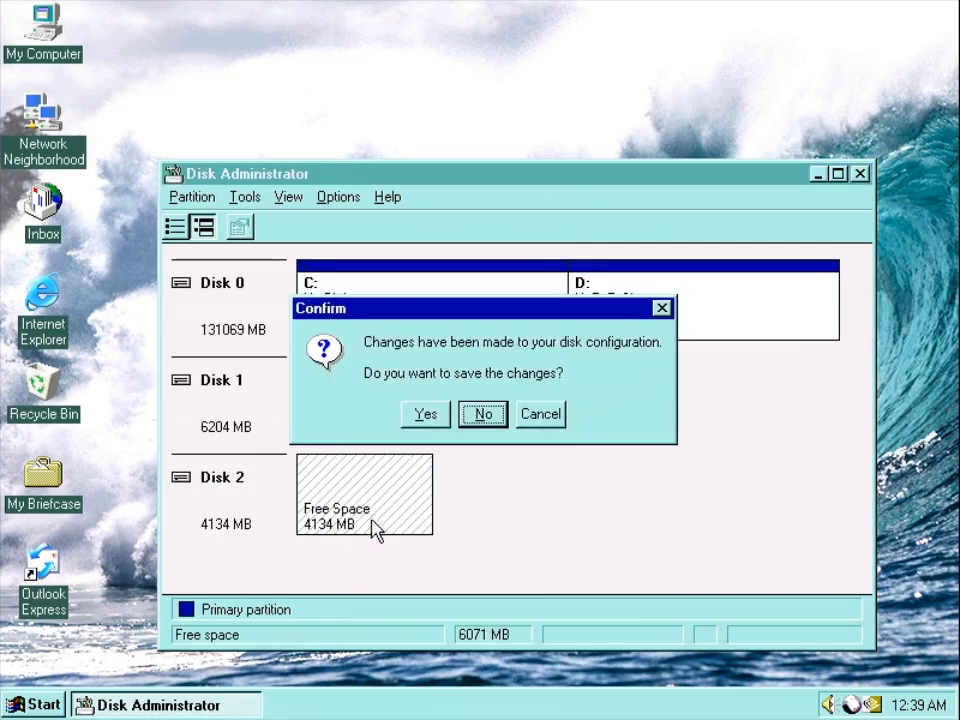
pyautogui.click(429, 415)
pyautogui.click(487, 424)
# Delete the remaining empty extended partition in the middle of Disk 1
pyautogui.click(318, 398)
pyautogui.rightClick(359, 394)
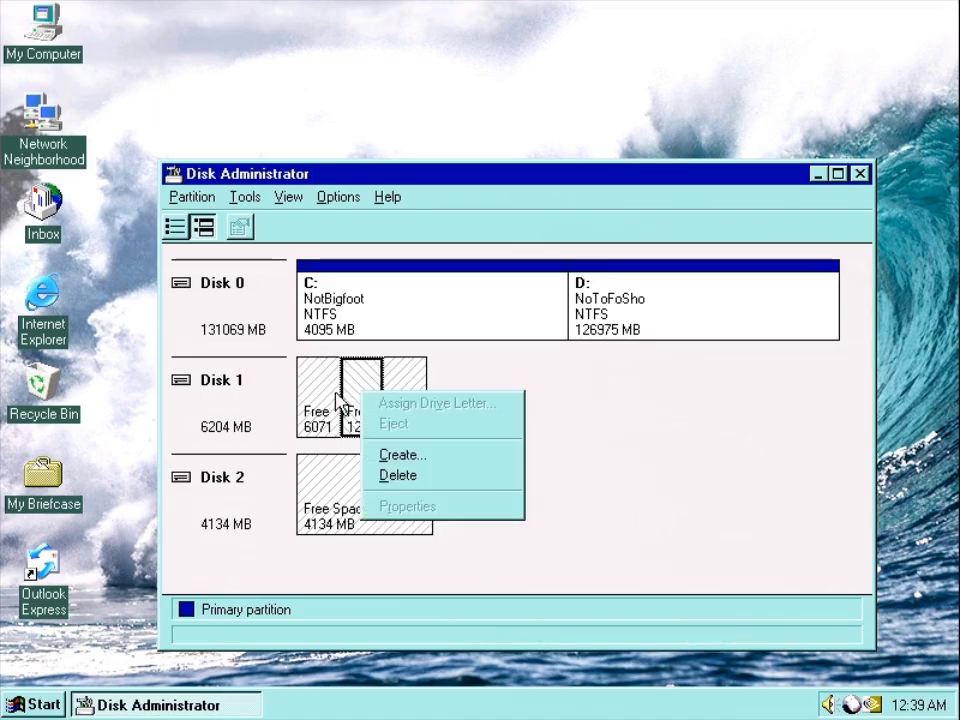
pyautogui.click(398, 476)
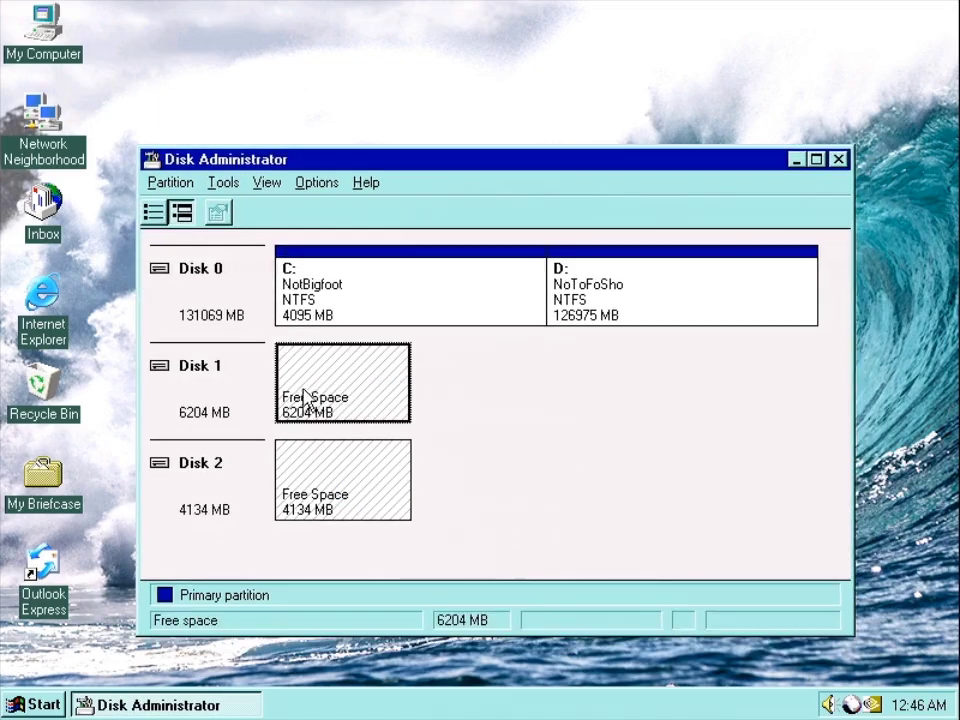
# Create a stripe set from the free space on Disk 1 and Disk 2, keeping the suggested total size
pyautogui.keyDown('ctrl'); pyautogui.click(313, 480); pyautogui.keyUp('ctrl')
pyautogui.click(170, 183)
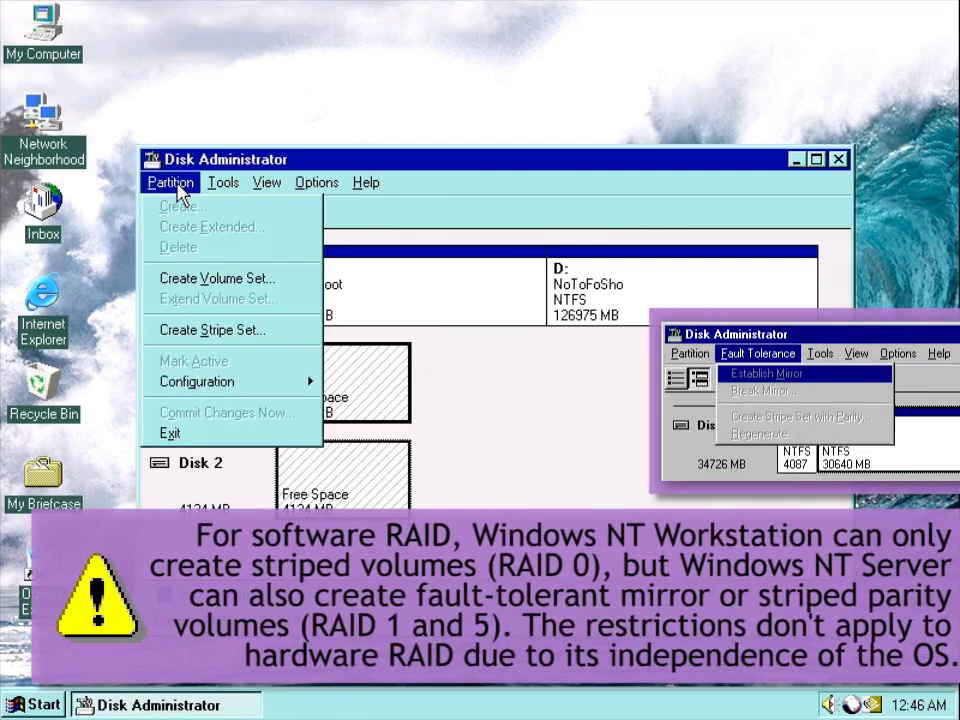
pyautogui.click(206, 329)
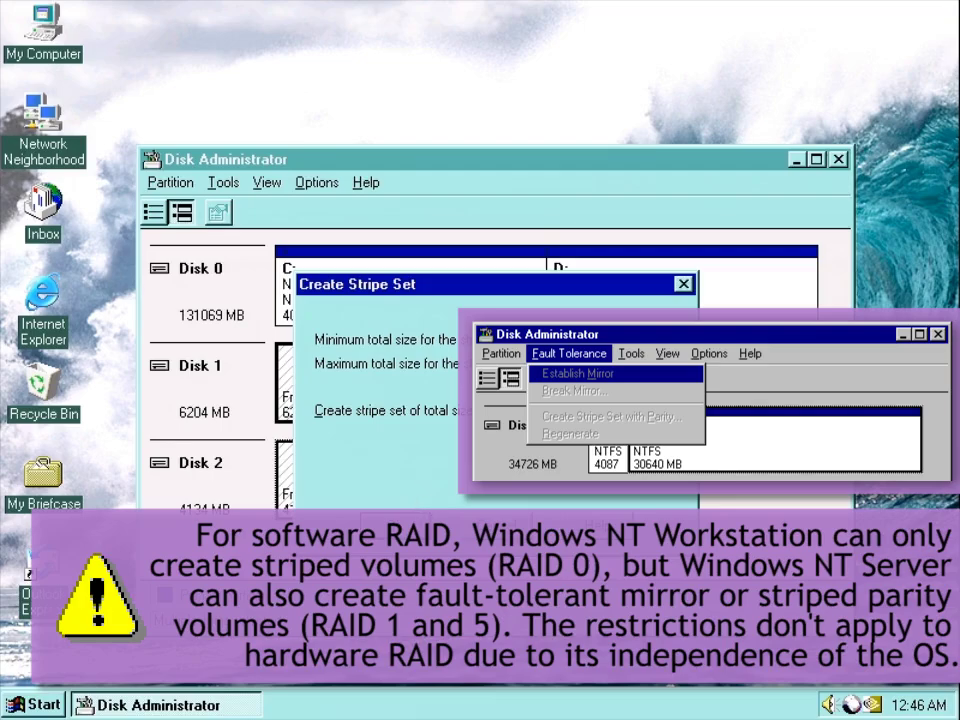
pyautogui.press('Return')
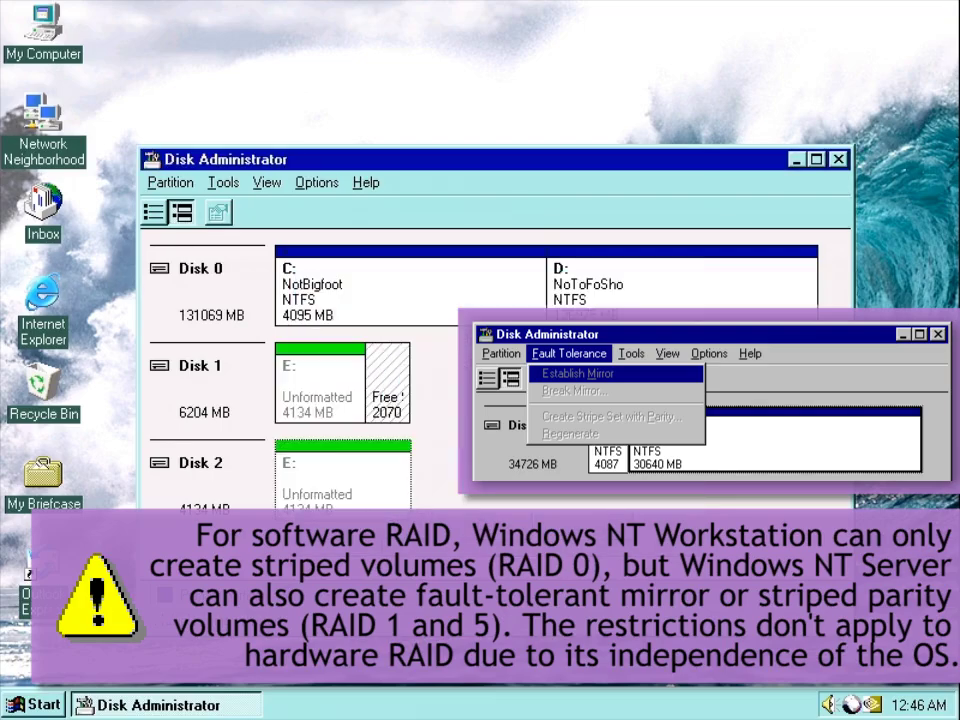
# Commit the new stripe set, save the disk configuration changes and agree to restart the computer
pyautogui.rightClick(314, 396)
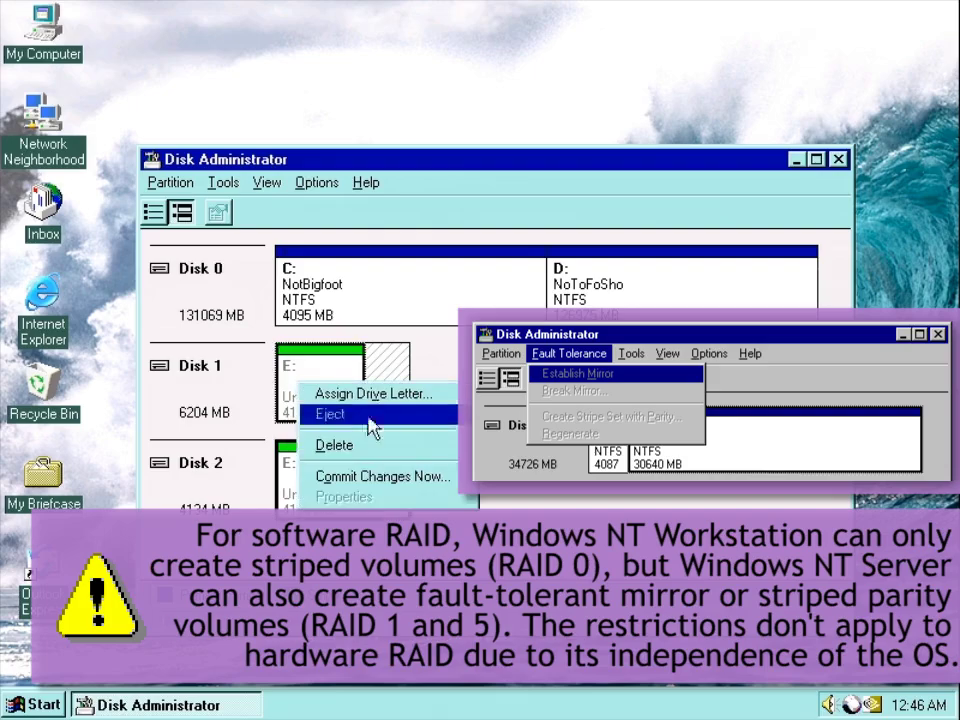
pyautogui.click(398, 484)
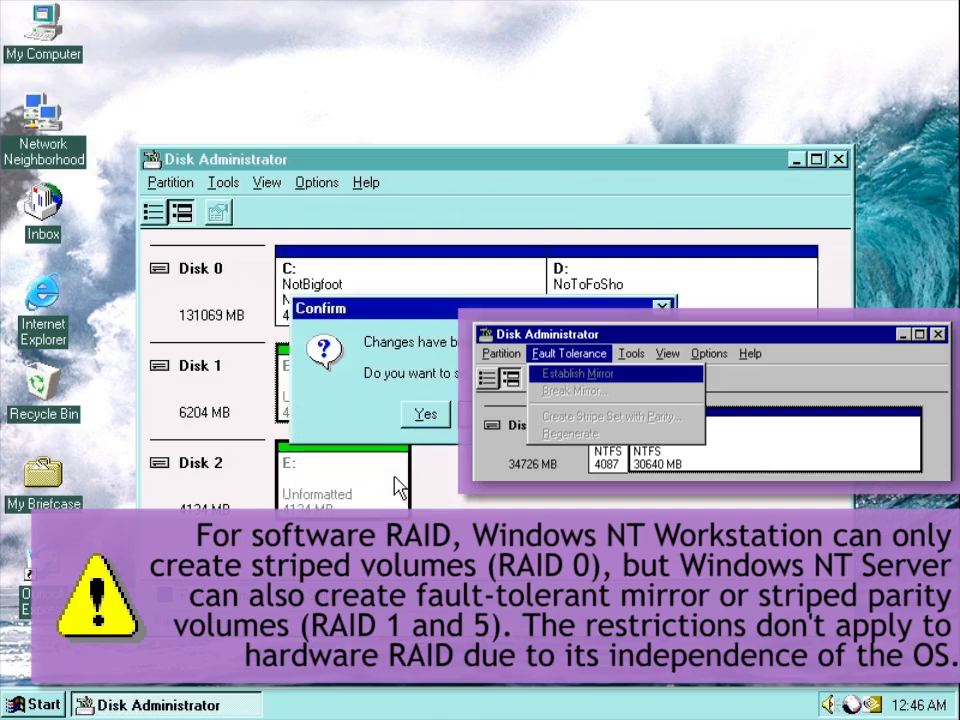
pyautogui.click(428, 414)
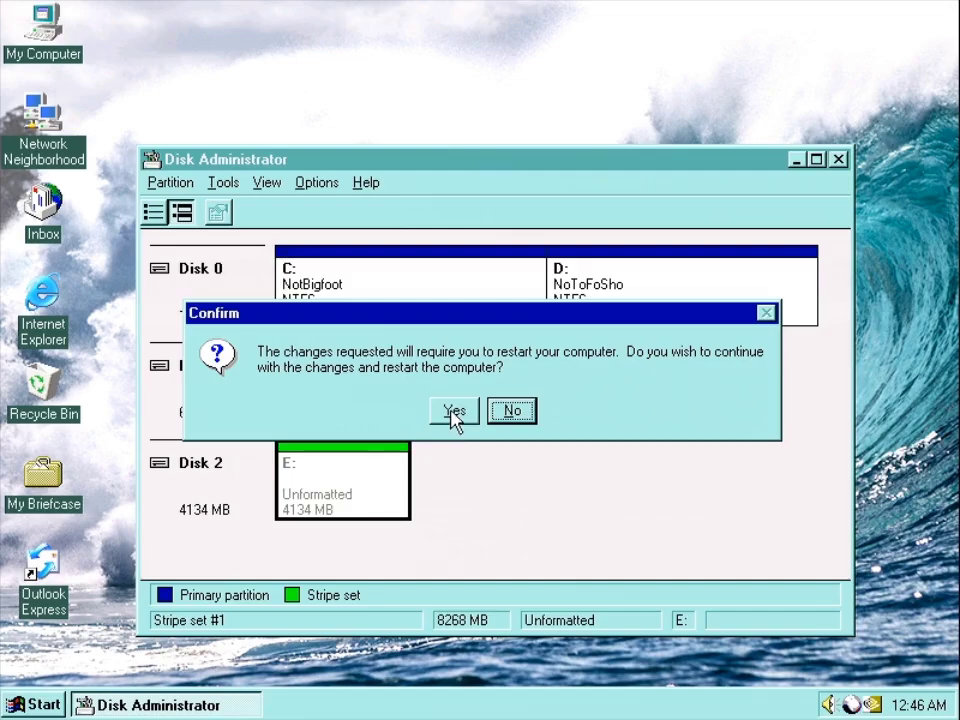
pyautogui.click(463, 412)
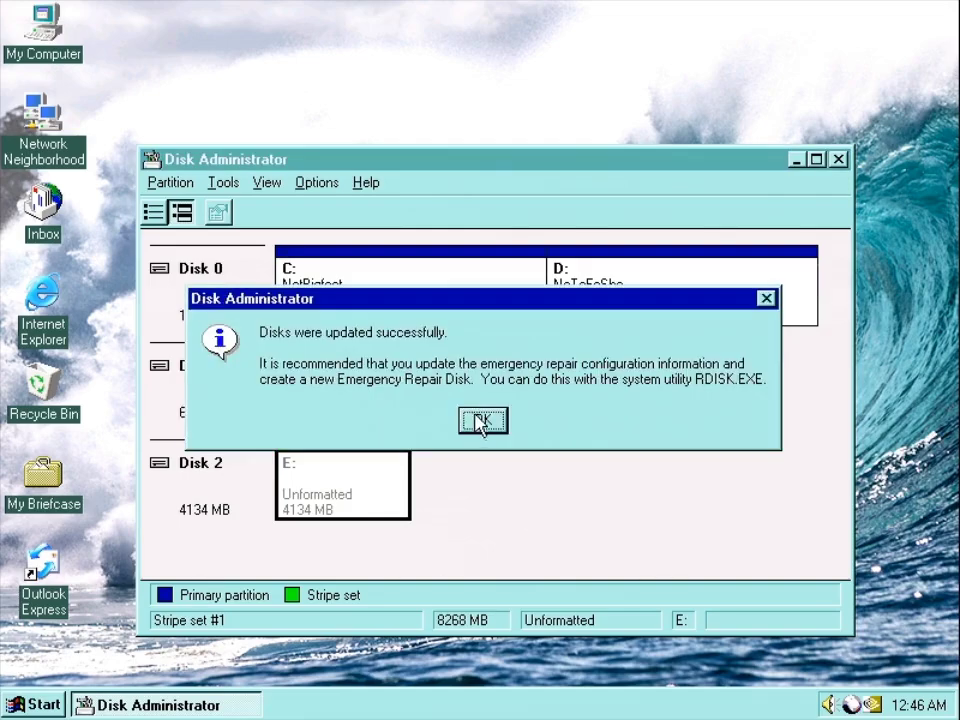
pyautogui.click(484, 421)
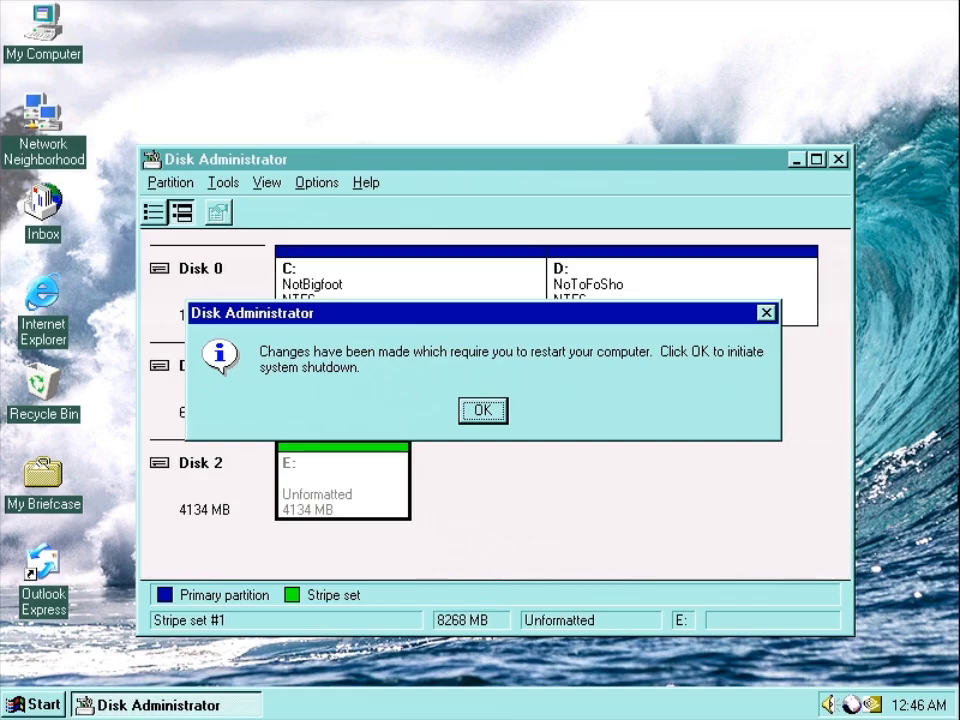
pyautogui.press('Return')
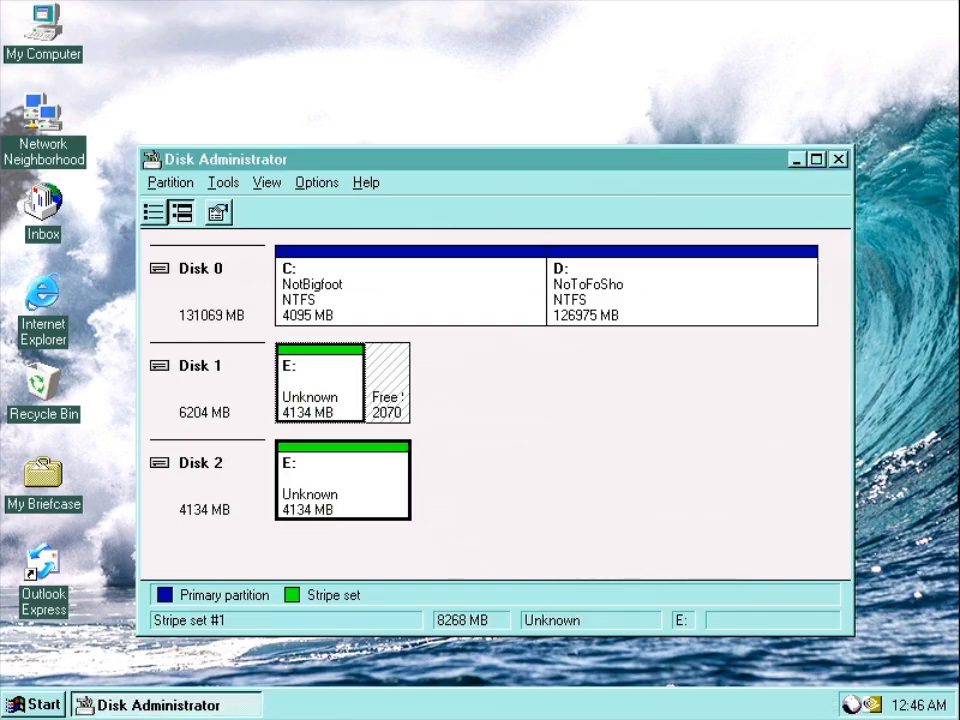
pyautogui.hotkey('alt', 'F4')
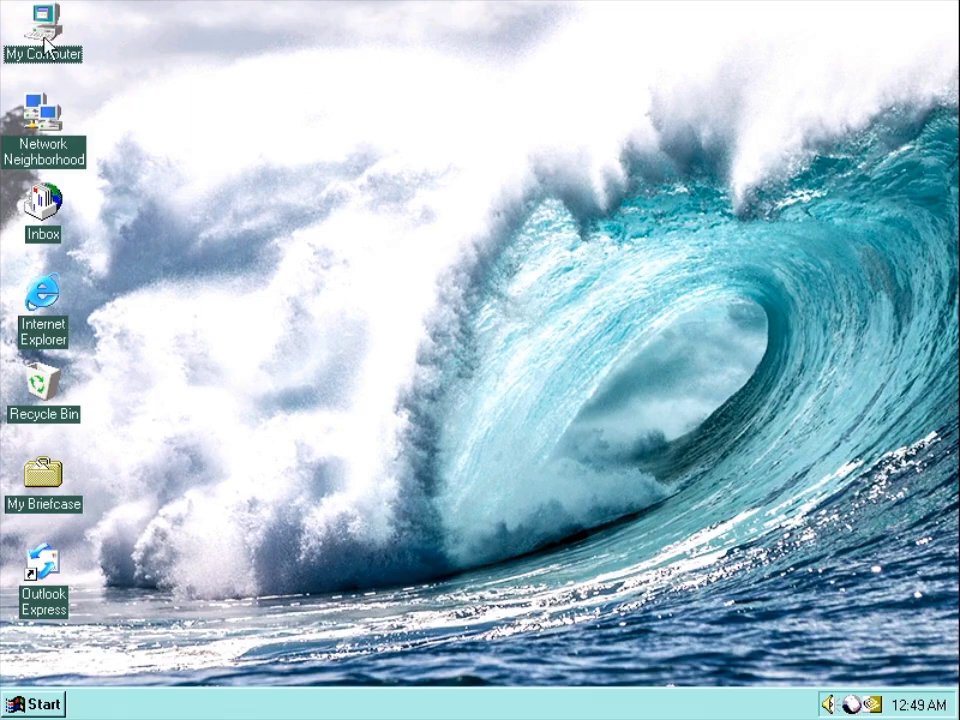
# Open My Computer to show the available drives after the restart
pyautogui.click(45, 45)
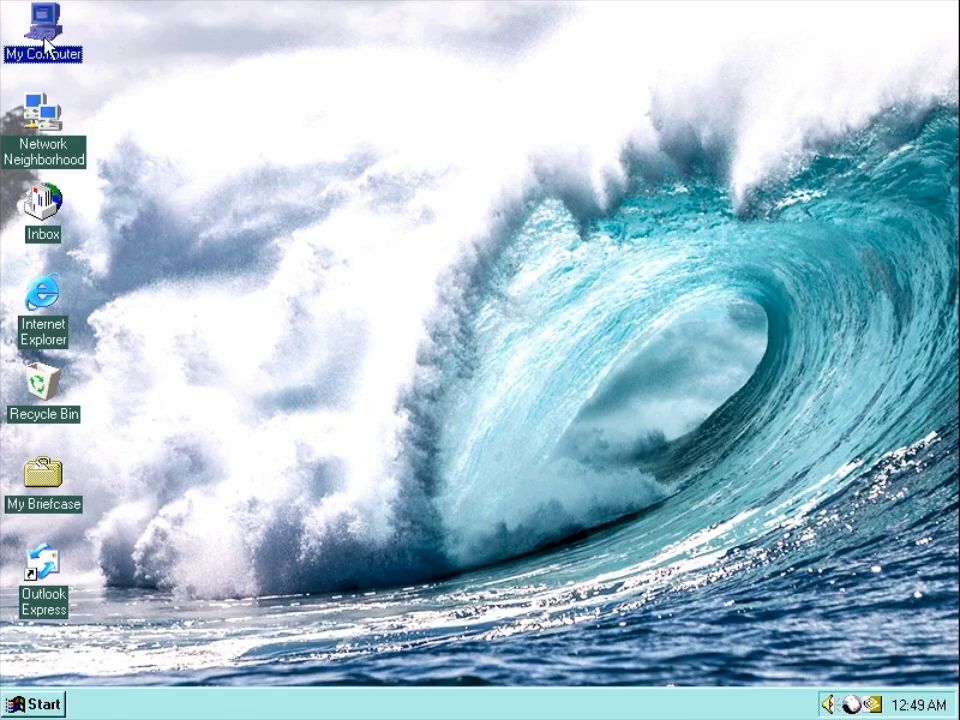
pyautogui.doubleClick(45, 45)
# Inspect the E: stripe set and the leftover free space on Disk 1 in Disk Administrator, and close it
pyautogui.click(38, 706)
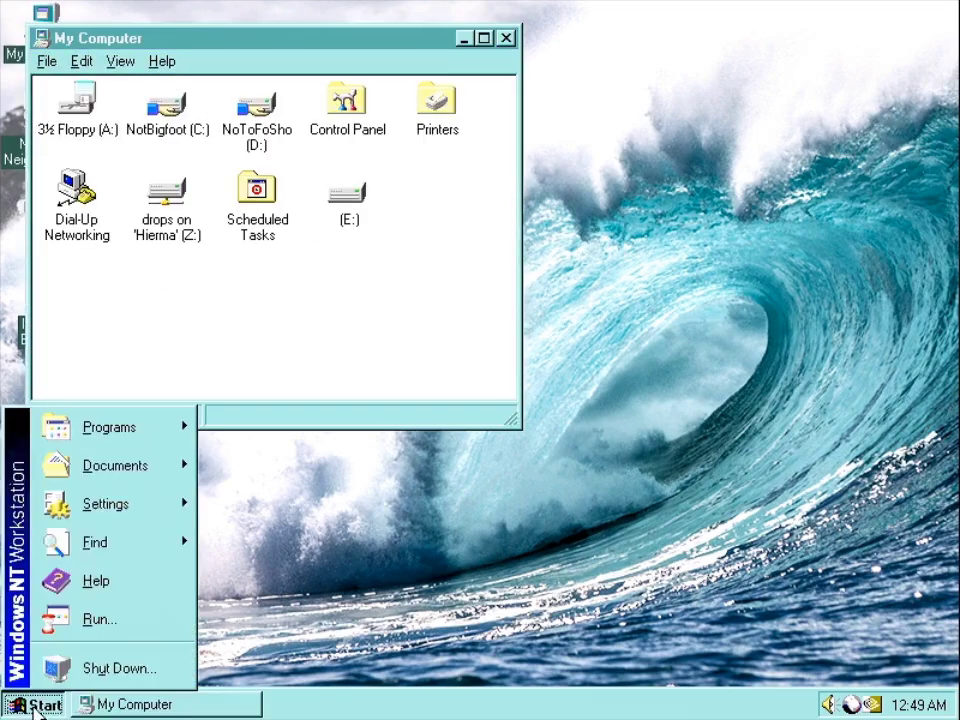
pyautogui.moveTo(150, 437)
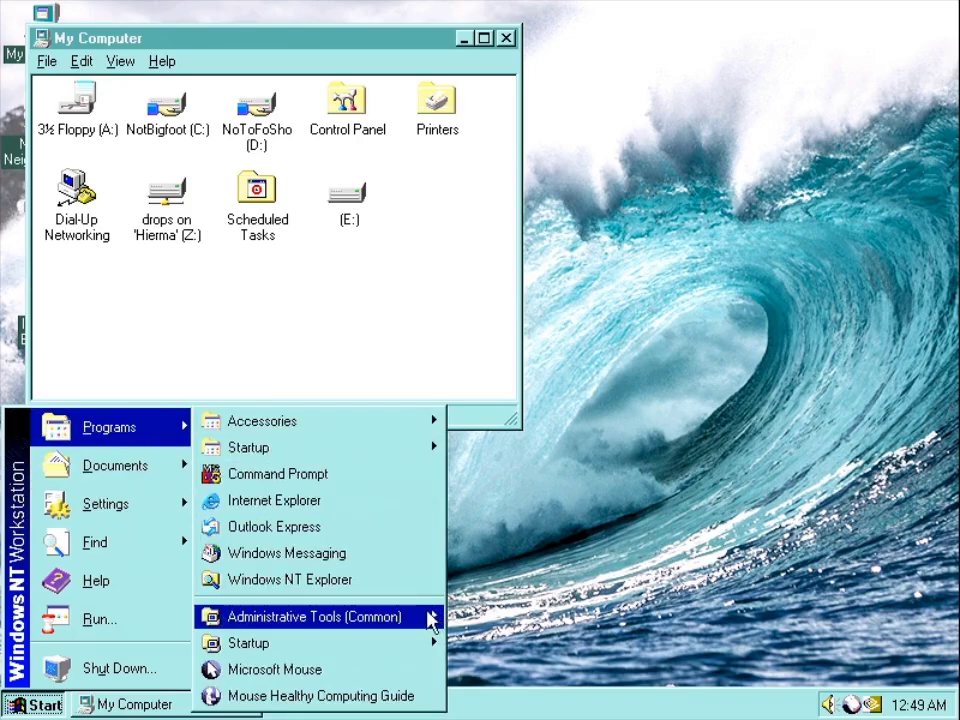
pyautogui.moveTo(430, 620)
pyautogui.click(504, 487)
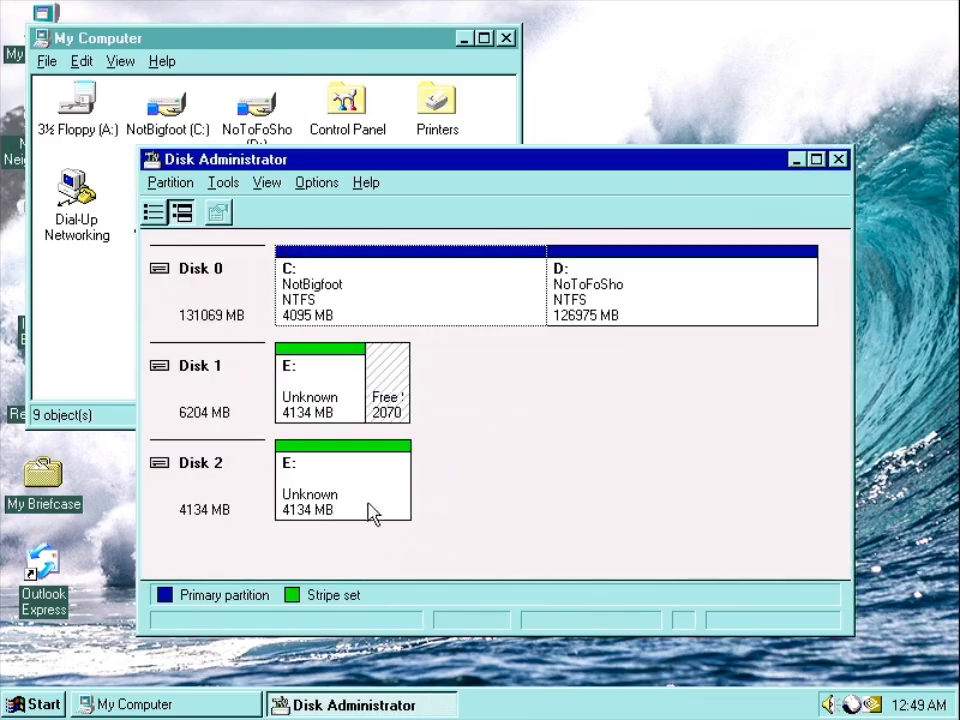
pyautogui.click(347, 407)
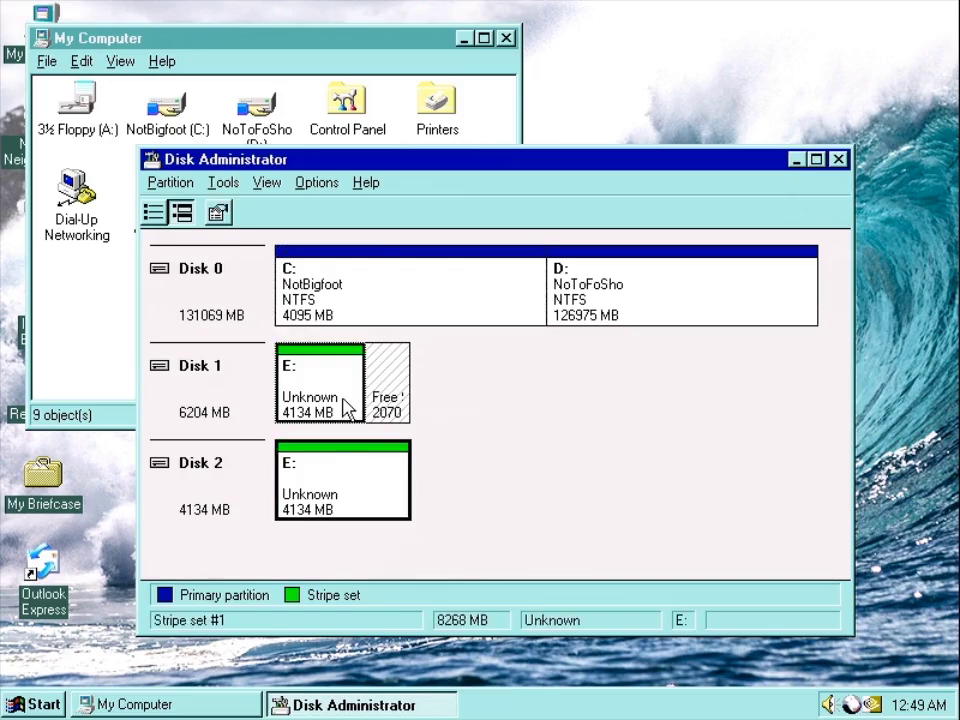
pyautogui.click(388, 404)
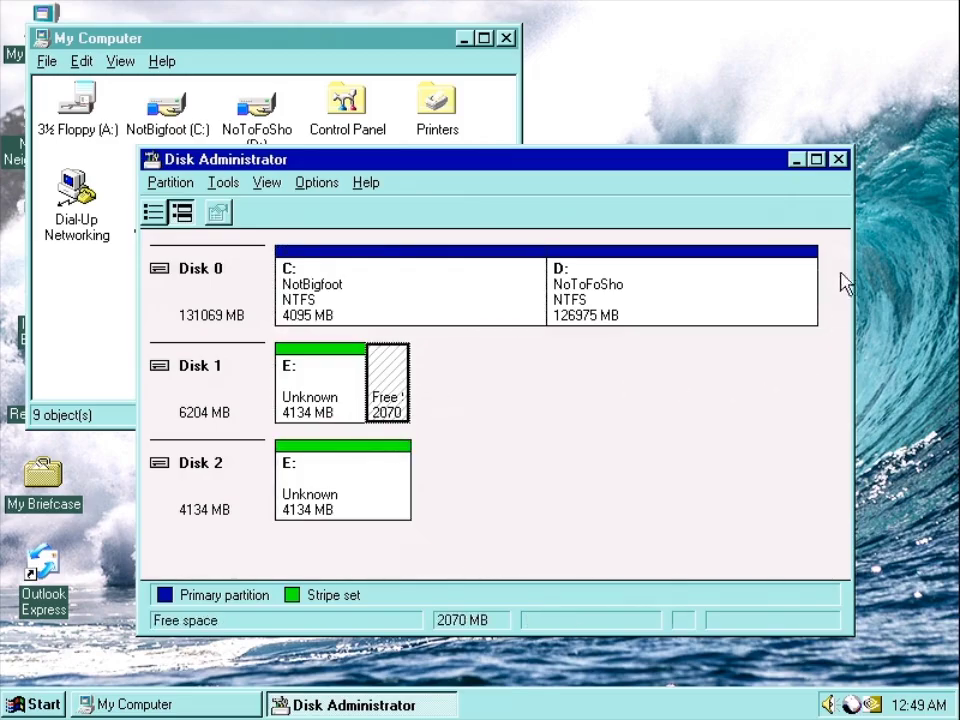
pyautogui.click(838, 159)
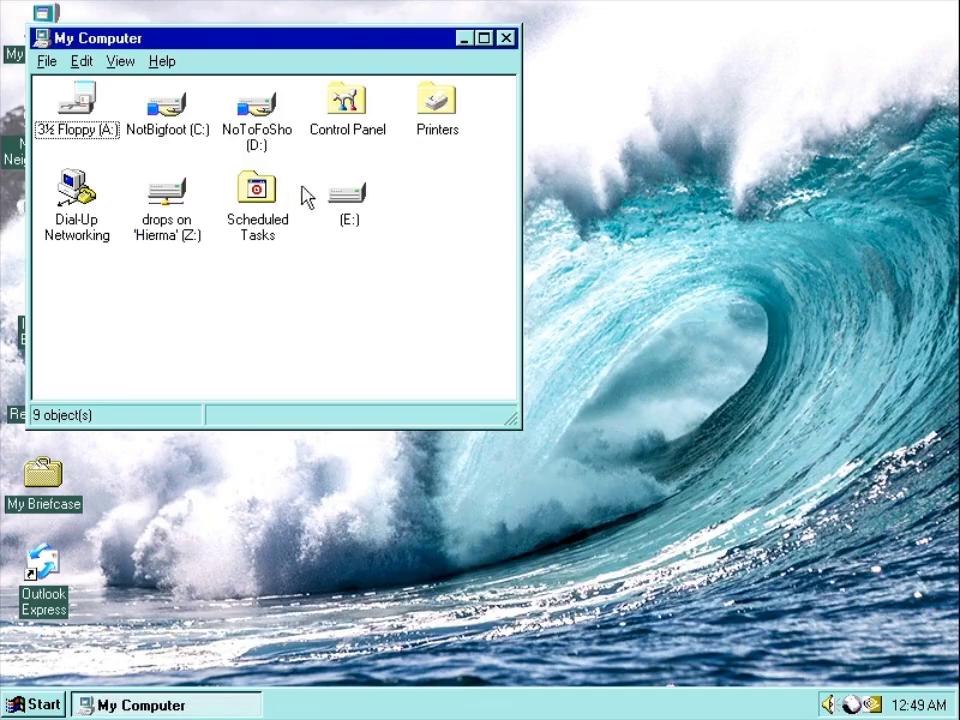
# Format drive E: as NTFS with the volume label Shmexy, accepting that all data on it is erased
pyautogui.rightClick(352, 195)
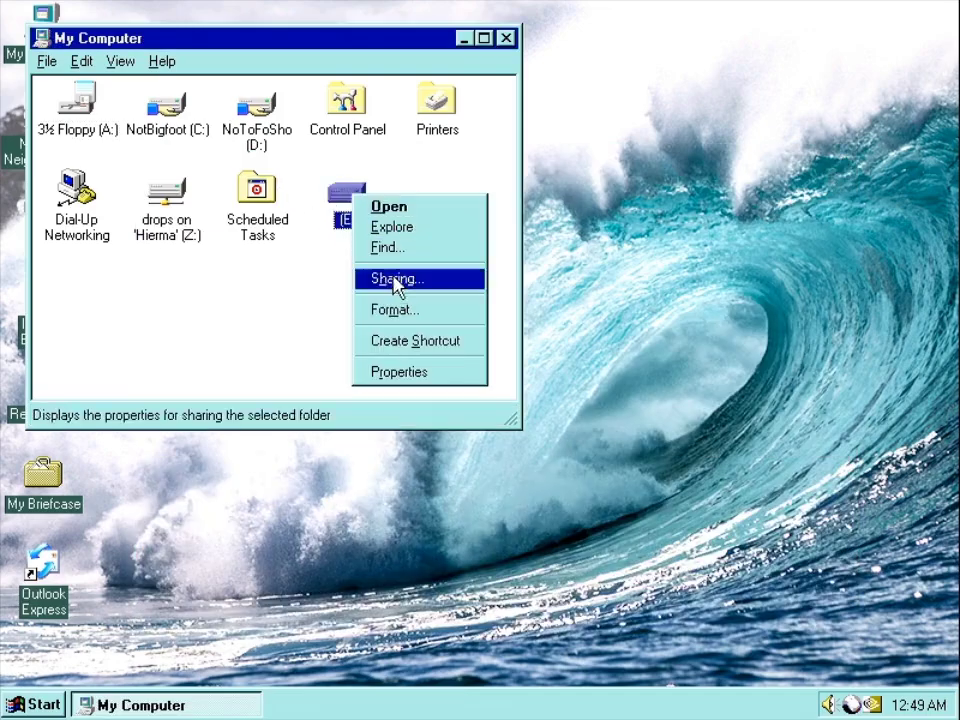
pyautogui.click(432, 313)
pyautogui.click(294, 300)
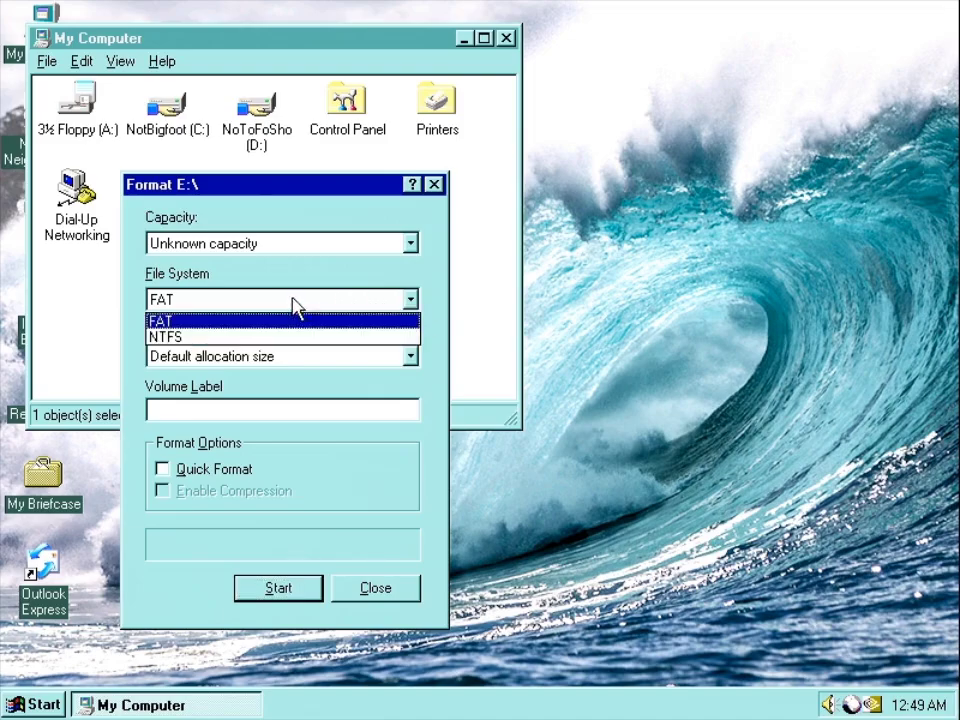
pyautogui.click(270, 337)
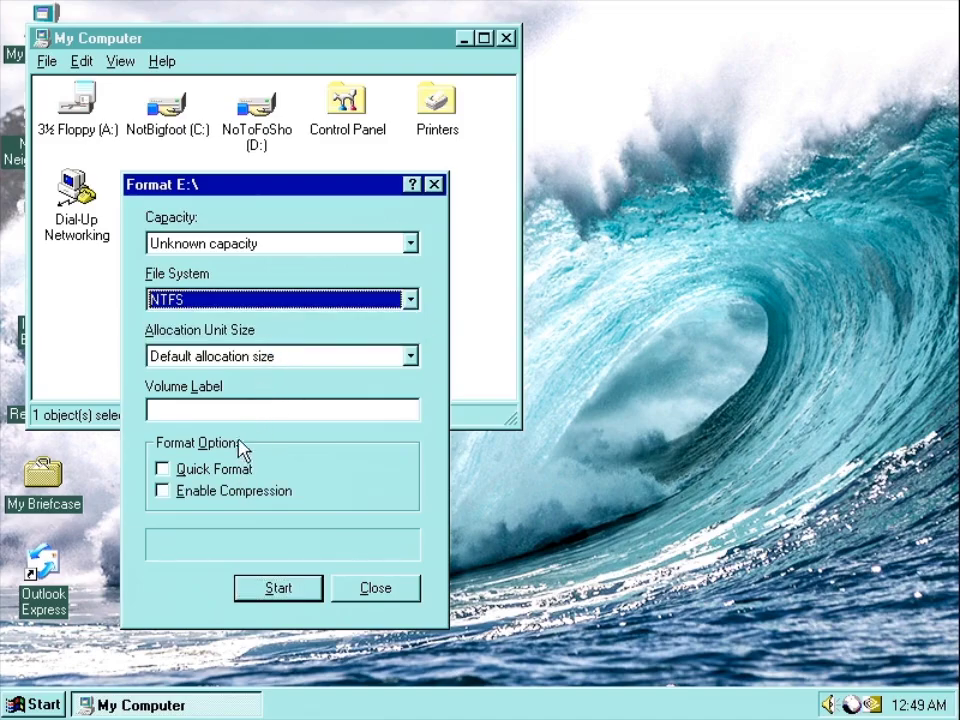
pyautogui.click(218, 413)
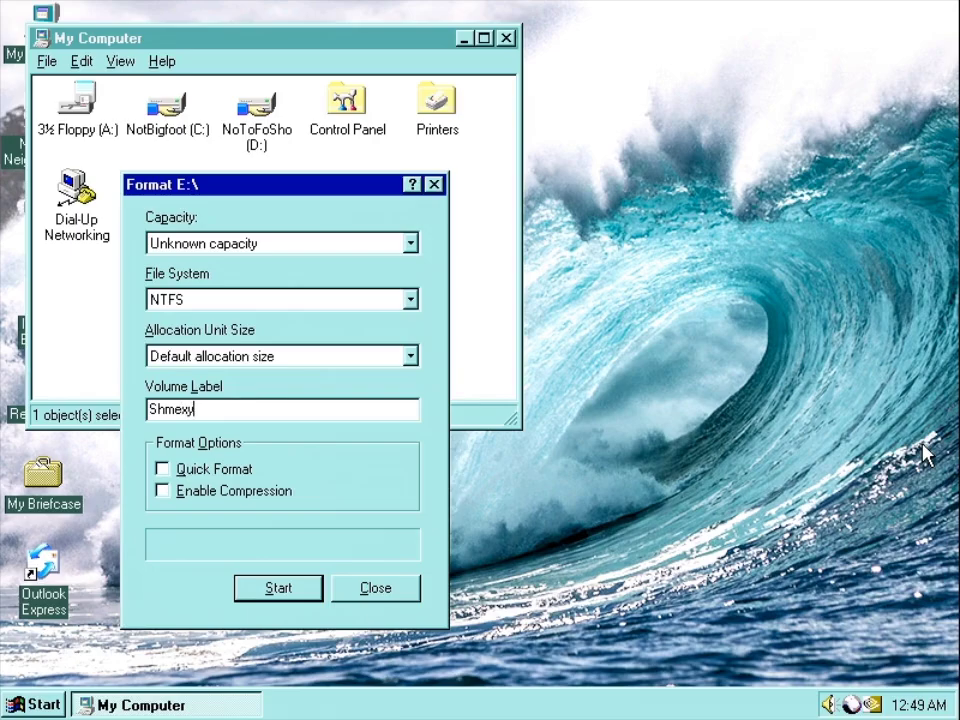
pyautogui.press('Return')
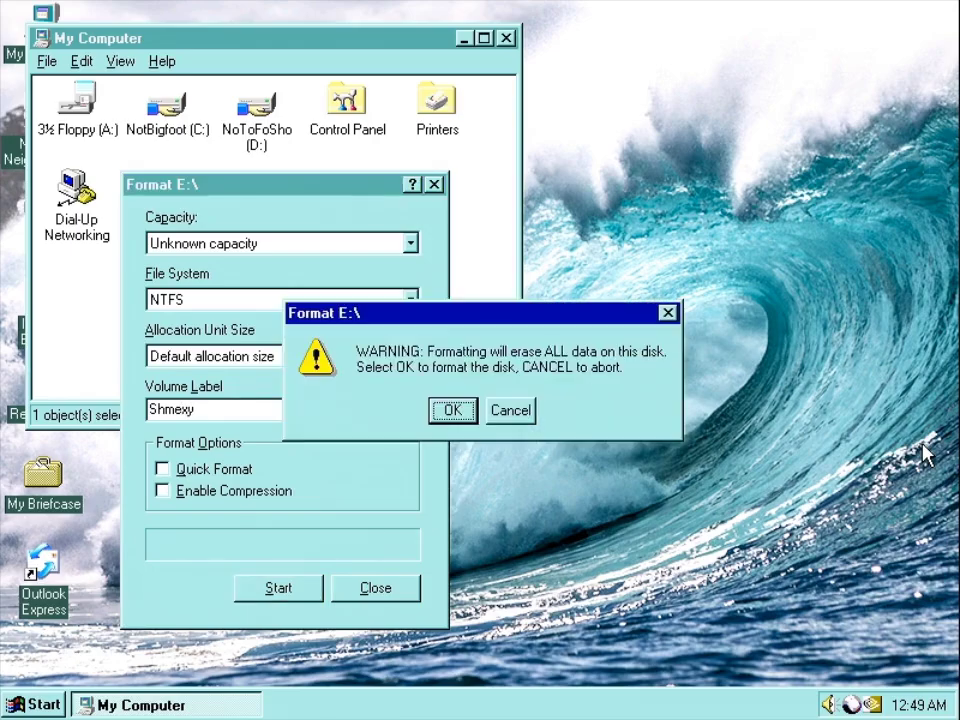
pyautogui.press('Return')
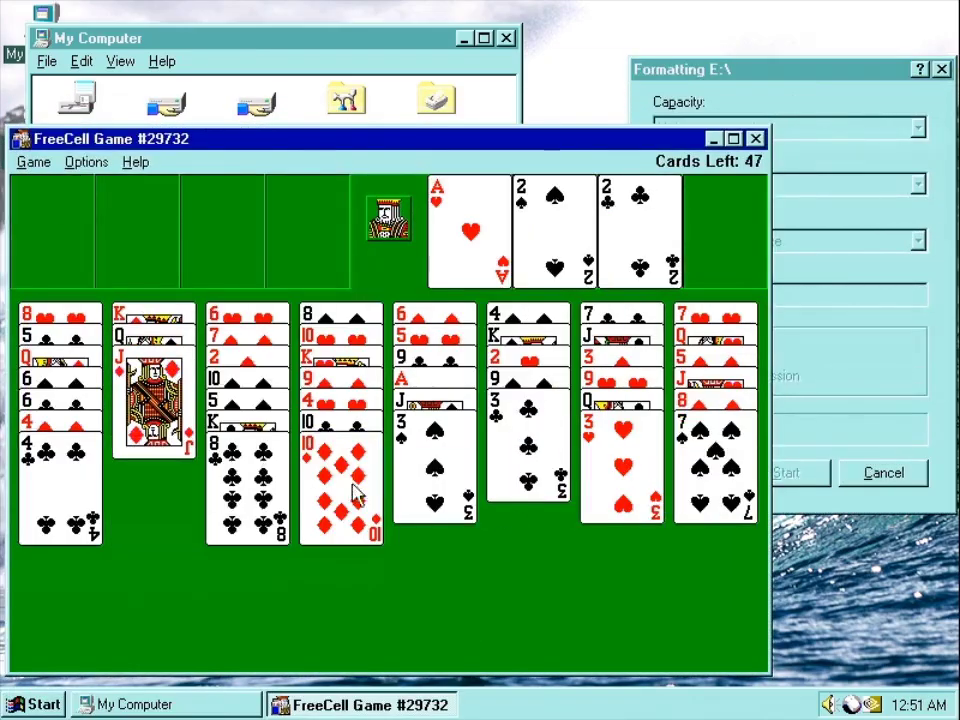
# Play FreeCell moves and uncover squares in Minesweeper while drive E: is being formatted
pyautogui.click(622, 470)
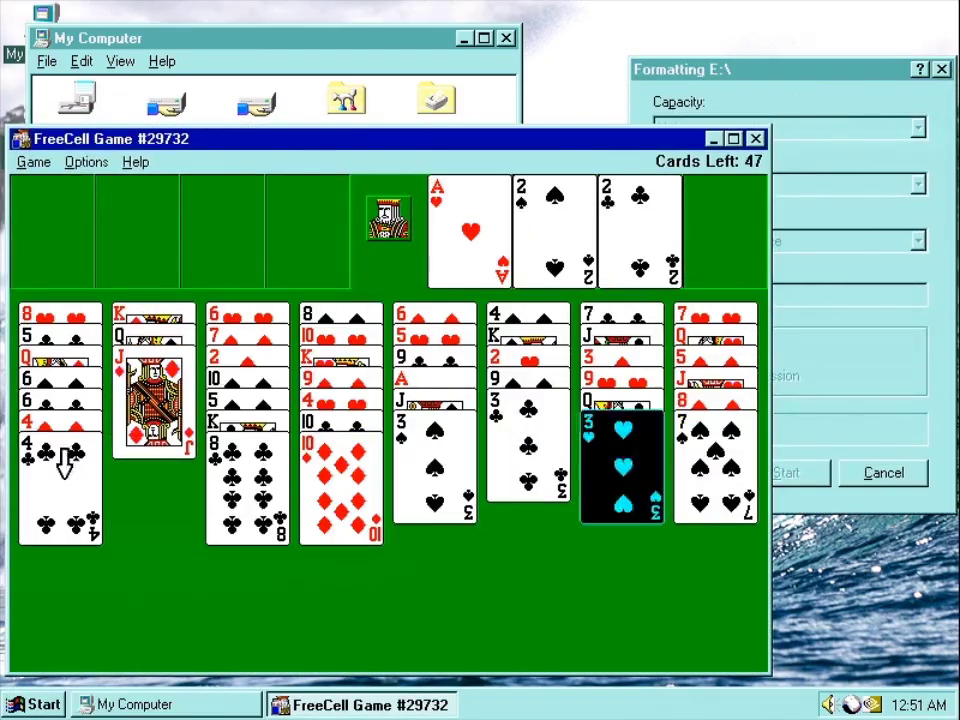
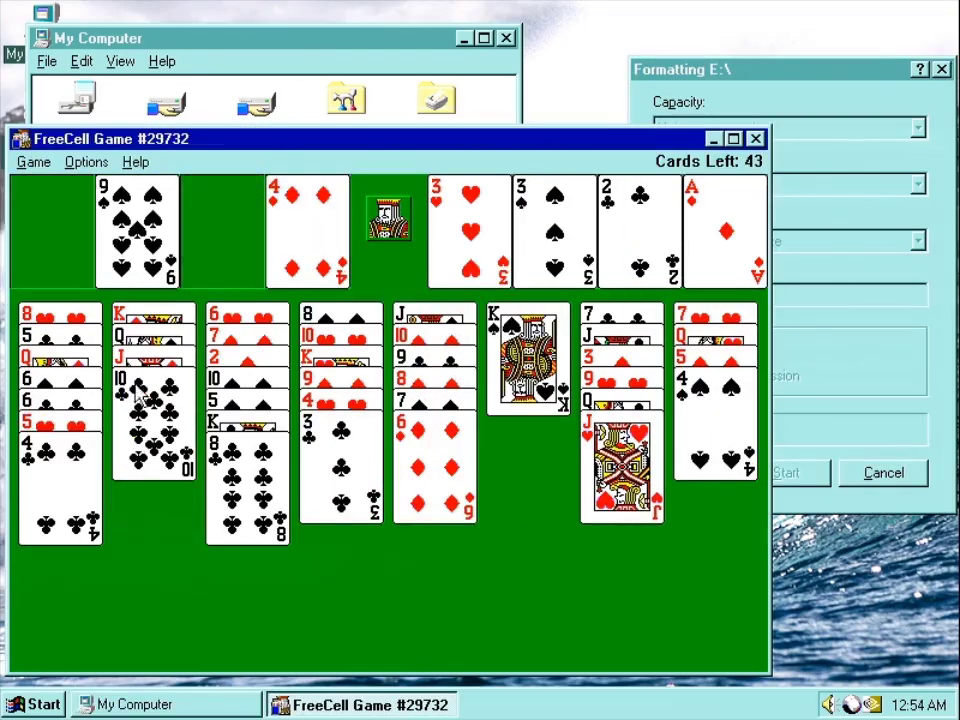
pyautogui.doubleClick(622, 470)
pyautogui.doubleClick(622, 440)
pyautogui.click(622, 420)
pyautogui.click(150, 420)
pyautogui.click(622, 420)
pyautogui.click(700, 435)
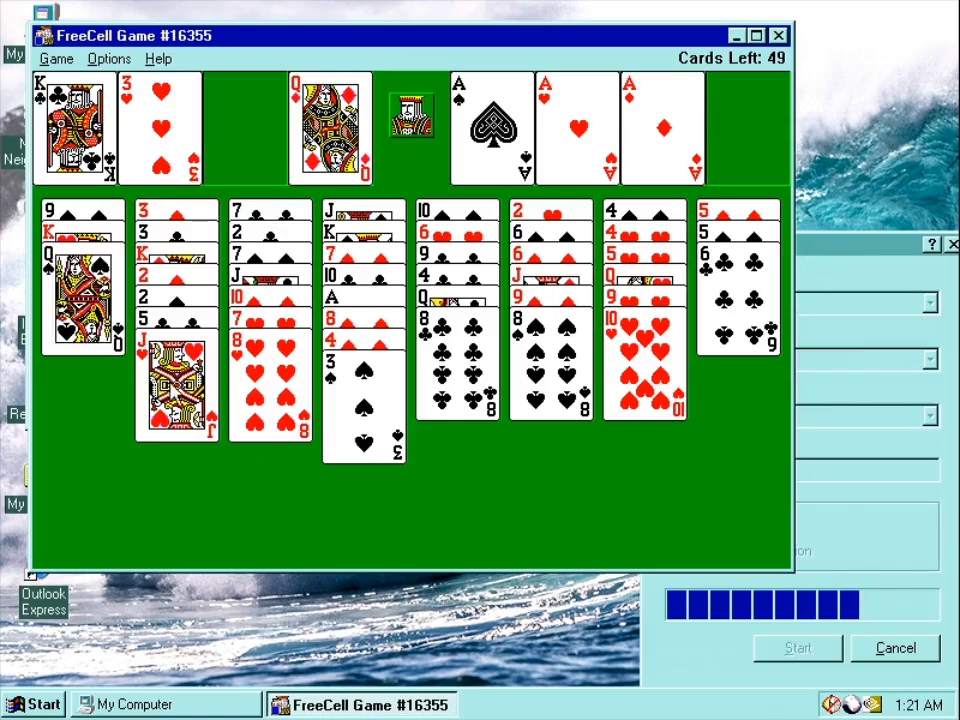
pyautogui.doubleClick(274, 381)
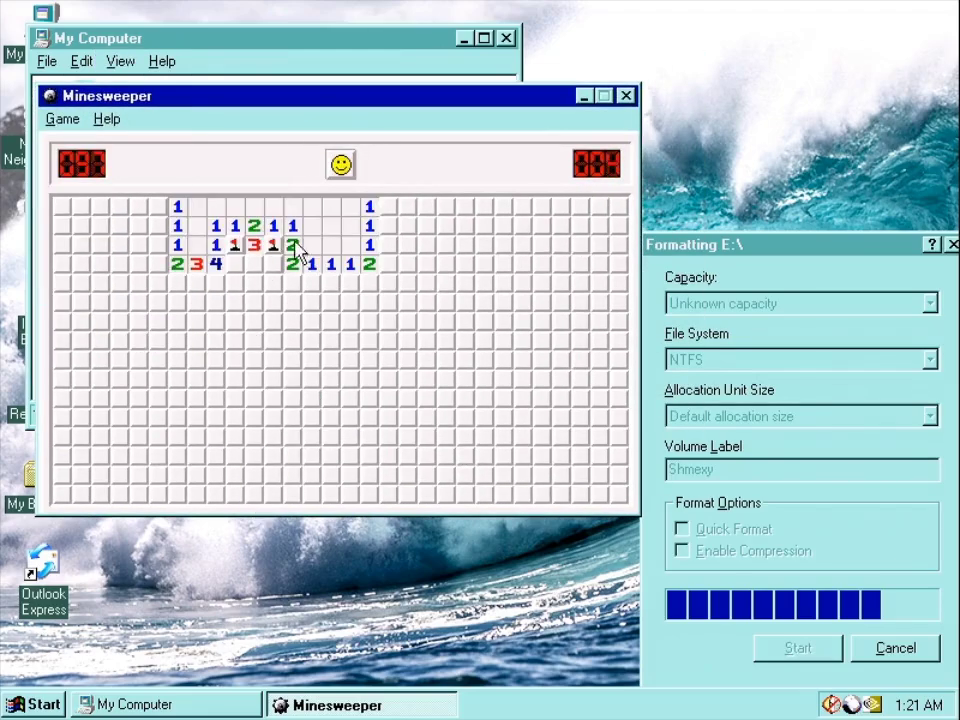
pyautogui.click(326, 304)
pyautogui.click(268, 264)
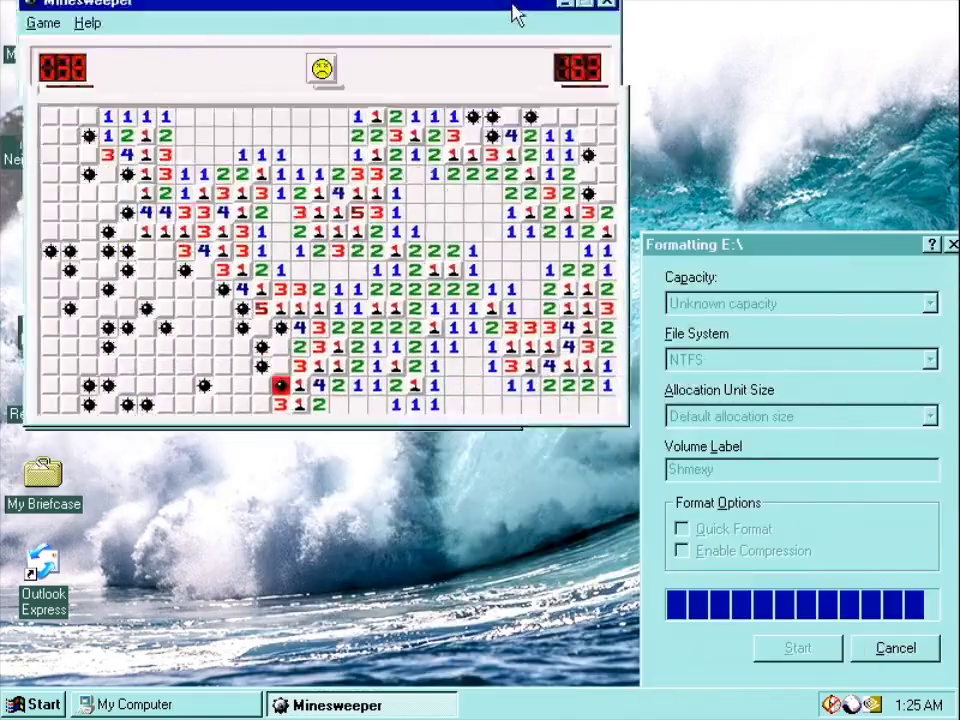
# Start the MS-DOS Editor from a command prompt, close its Survival Guide and enter a long "OH NOOO" line followed by "this is destroy okay"
pyautogui.click(30, 703)
pyautogui.click(54, 619)
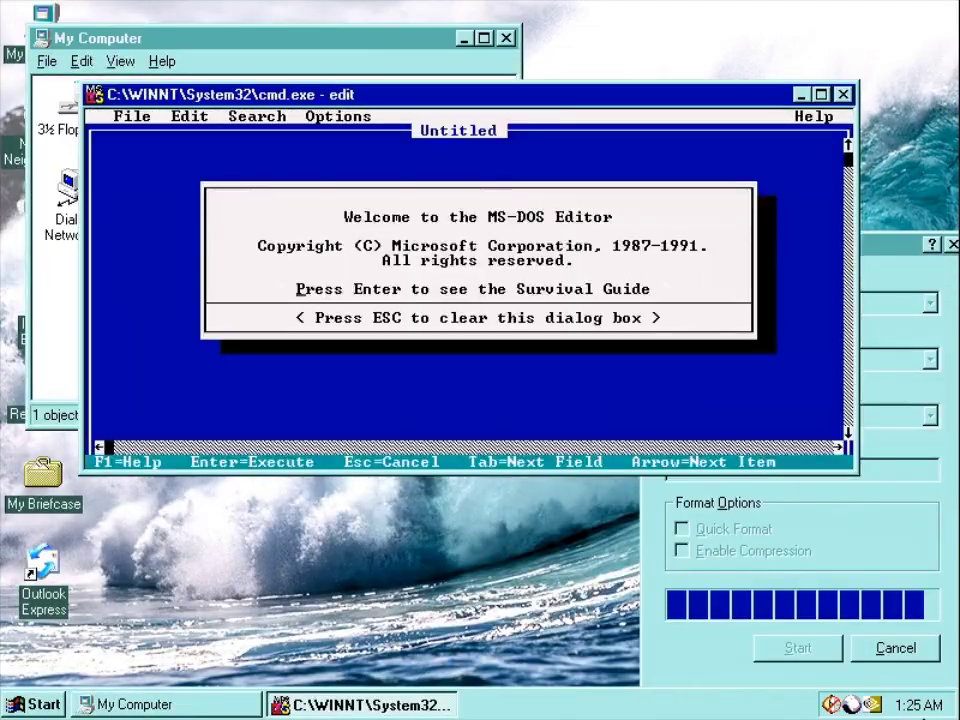
pyautogui.press('Return')
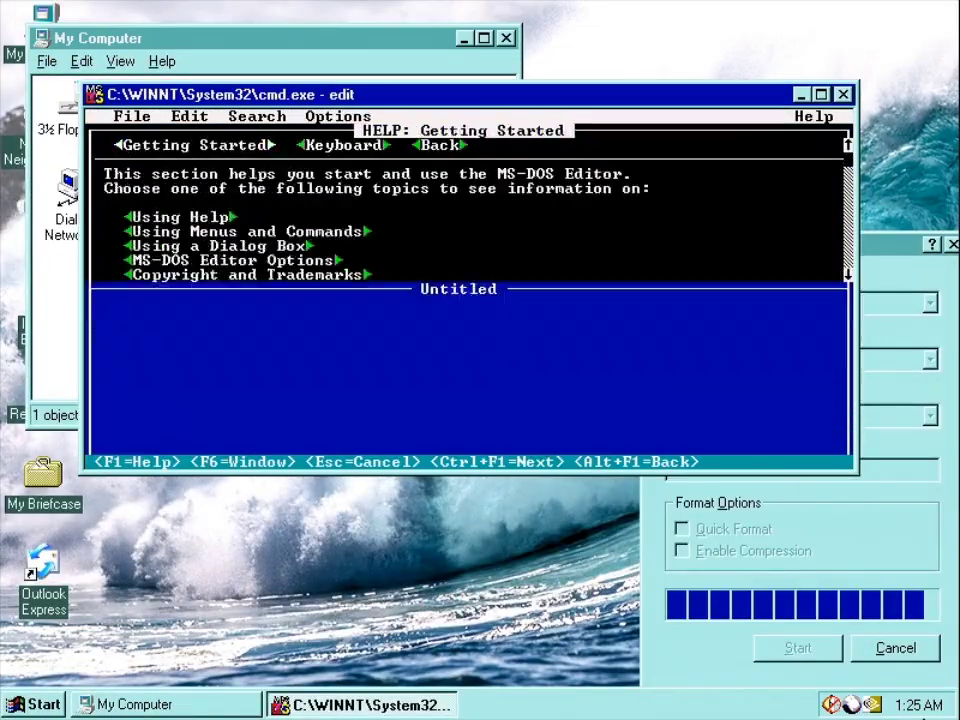
pyautogui.press('Escape')
pyautogui.write('OH NOOOOOOOOOOOOOOOOOOOOOOOOOOOOOOOOOOOOOOOOOOOOOOOOOOOOOOOOOOOOOOOOOOOOOO')
pyautogui.press('Return')
pyautogui.write('this is destroy okay')
# Exit the editor without saving and view the Windows NT version information with winver
pyautogui.hotkey('alt', 'f')
pyautogui.write('xnwinver')
pyautogui.press('Return')
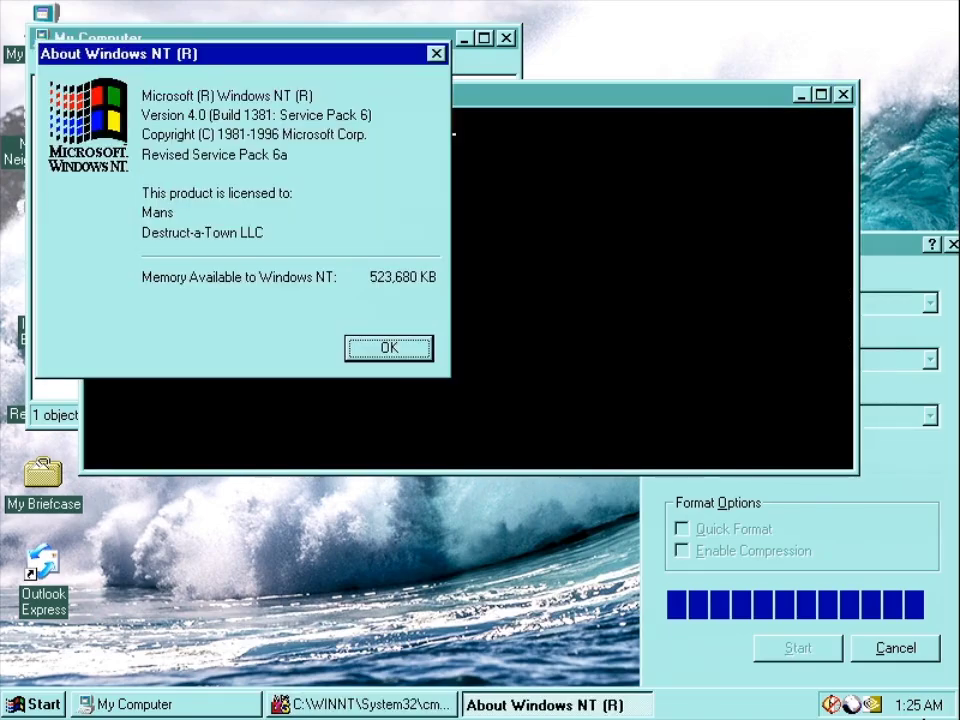
pyautogui.press('Return')
# Start QBasic and open NIBBLES.BAS from C:\WINNT\SYSTEM32
pyautogui.write('qbasic')
pyautogui.press('Return')
pyautogui.press('Escape')
pyautogui.hotkey('alt', 'f')
pyautogui.press('Down')
pyautogui.press('Return')
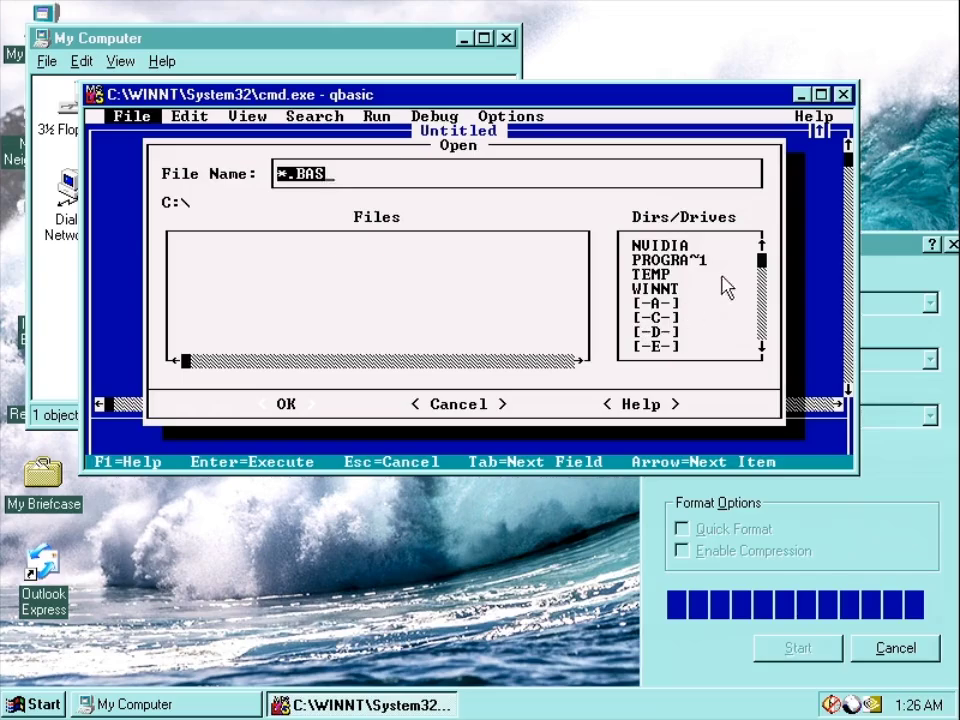
pyautogui.doubleClick(727, 287)
pyautogui.moveTo(761, 262); pyautogui.dragTo(756, 347)
pyautogui.press('Return')
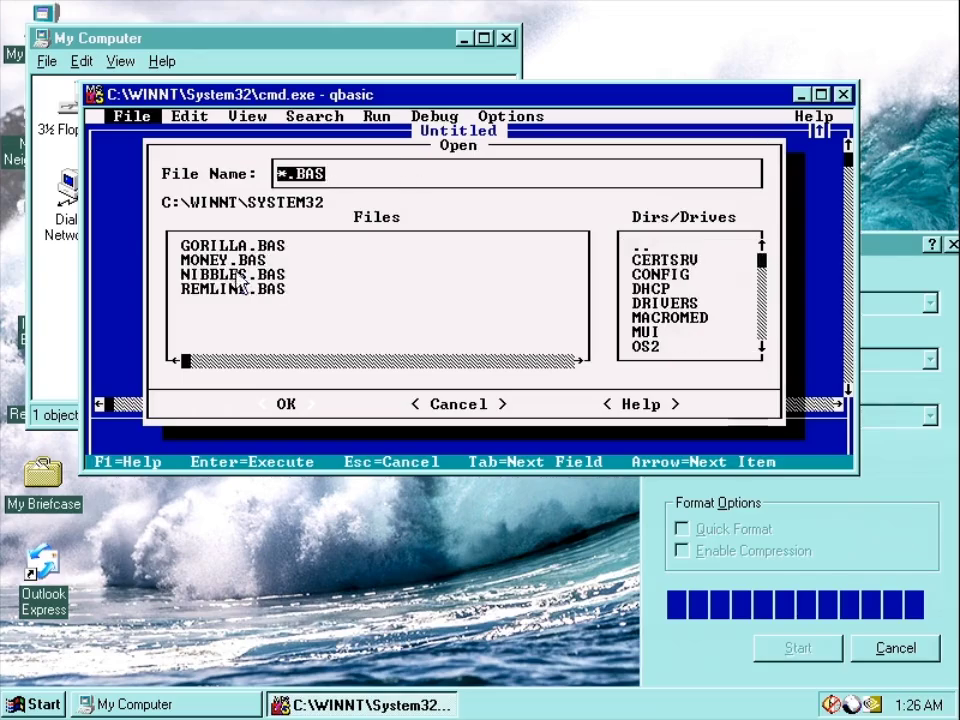
pyautogui.doubleClick(243, 275)
# Run Nibbles for 1 player at skill level 100, with increasing game speed and a color monitor
pyautogui.hotkey('shift', 'F5')
pyautogui.press('space')
pyautogui.write('1')
pyautogui.press('Return')
pyautogui.write('100')
pyautogui.press('Return')
pyautogui.write('y c')
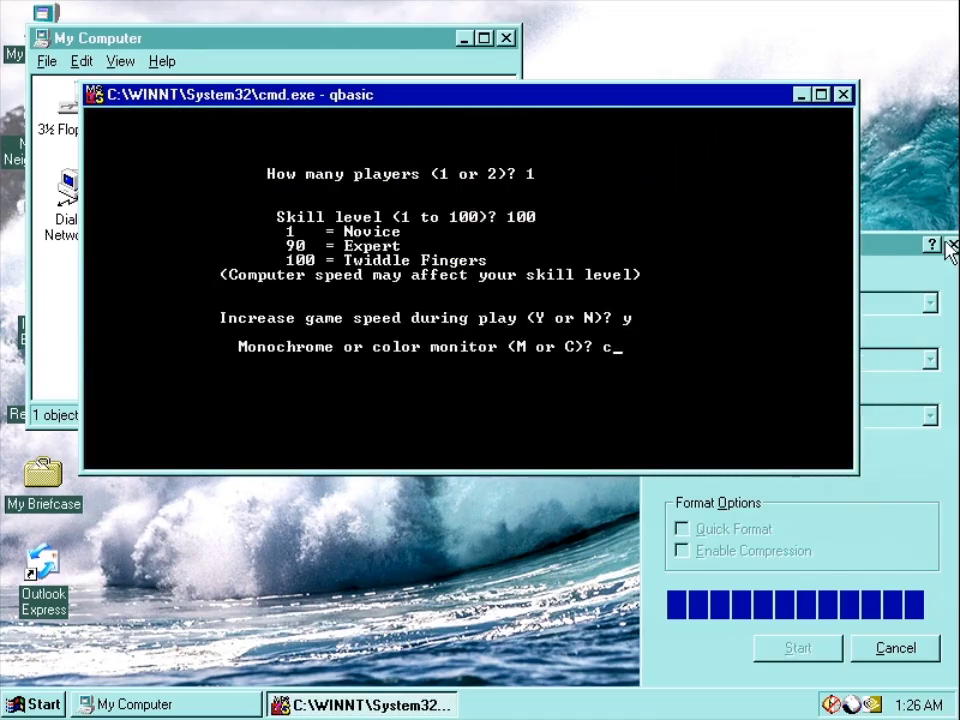
pyautogui.press('Return')
# Continue the halted Nibbles program, play a round and decline another game
pyautogui.moveTo(435, 96); pyautogui.dragTo(550, 73)
pyautogui.press('Return')
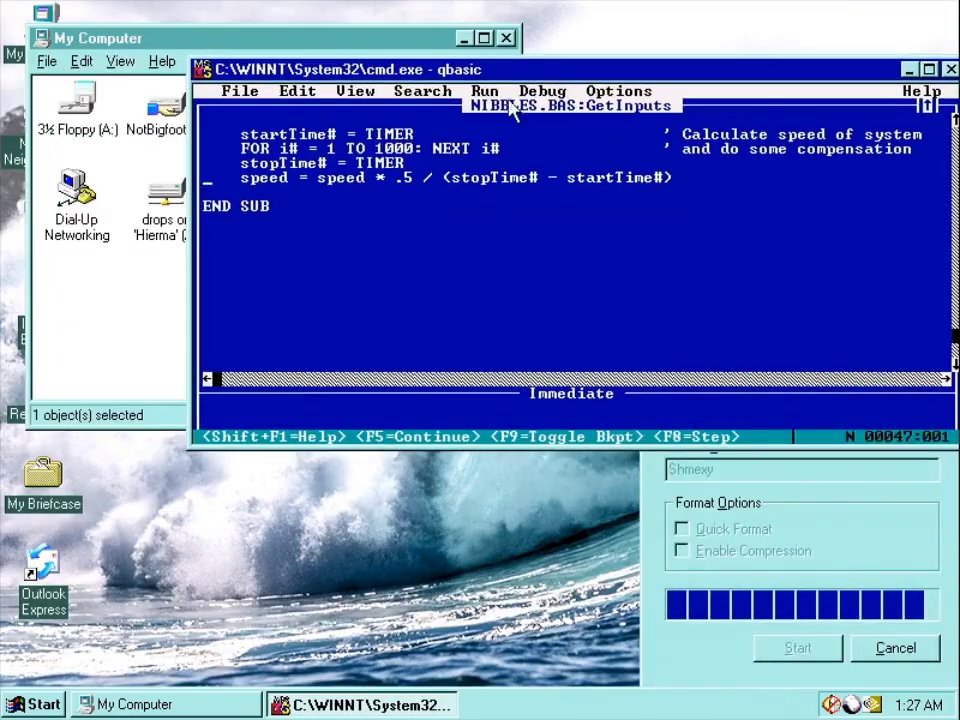
pyautogui.press('F5')
pyautogui.press('space')
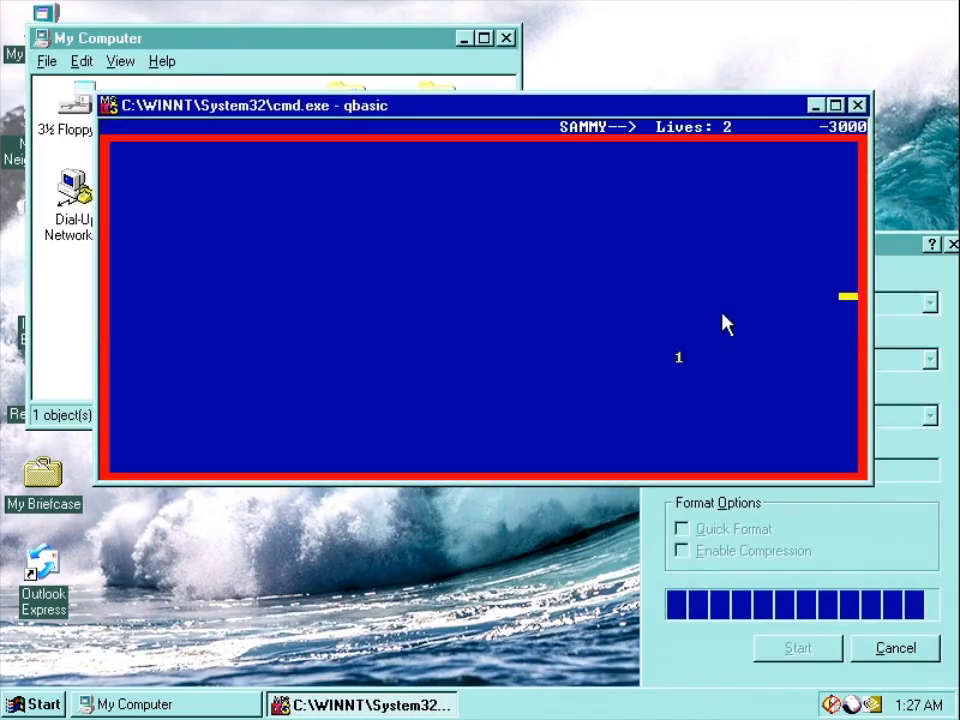
pyautogui.press('n')
# Quit QBasic and try to switch the command prompt to drive E:
pyautogui.press('alt')
pyautogui.write('fxe:')
pyautogui.press('Return')
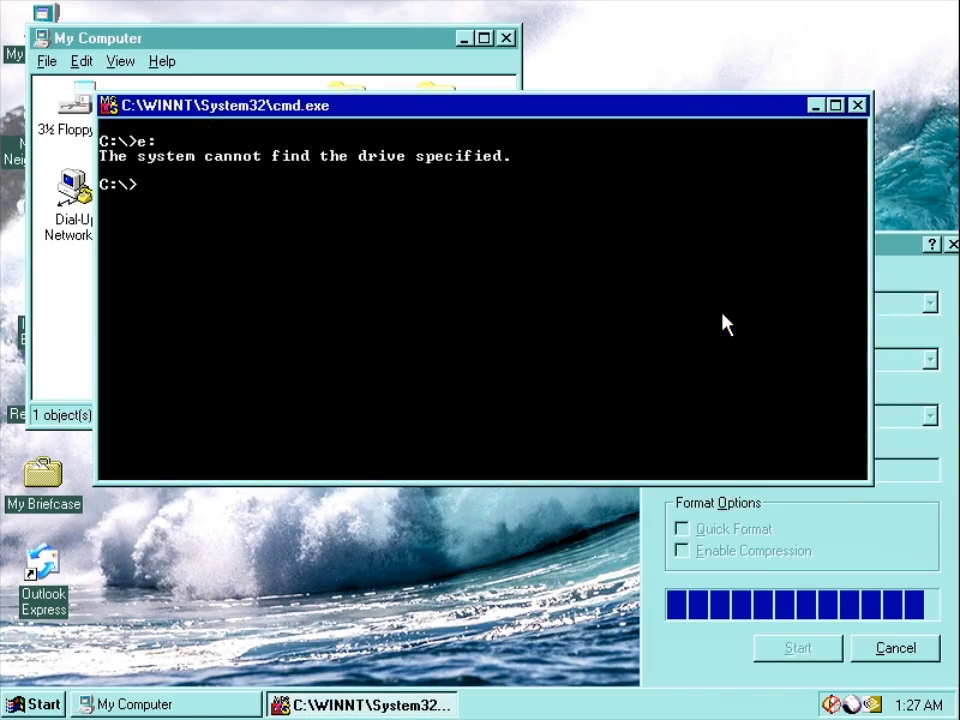
# Switch the command prompt to drive Z: and list its directory contents
pyautogui.write('z:')
pyautogui.press('Return')
pyautogui.write('dir')
pyautogui.press('Return')
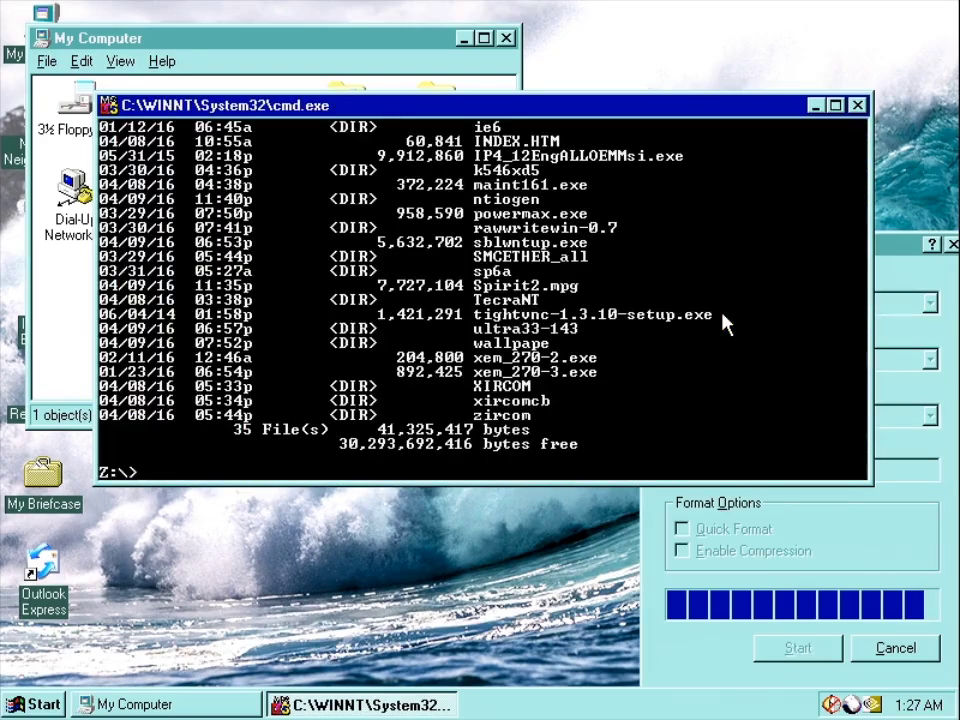
# Write and run a two-line QBasic program that prints "DARIUSBURST IS COOL!" on line 10 and loops back with GOTO 10 on line 20
pyautogui.write("qbasic'")
pyautogui.press('Return')
pyautogui.write('qbasic')
pyautogui.press('Return')
pyautogui.write('10 print "DARIUSBURST IS COOL!"')
pyautogui.press('Return')
pyautogui.write('20 goto 10')
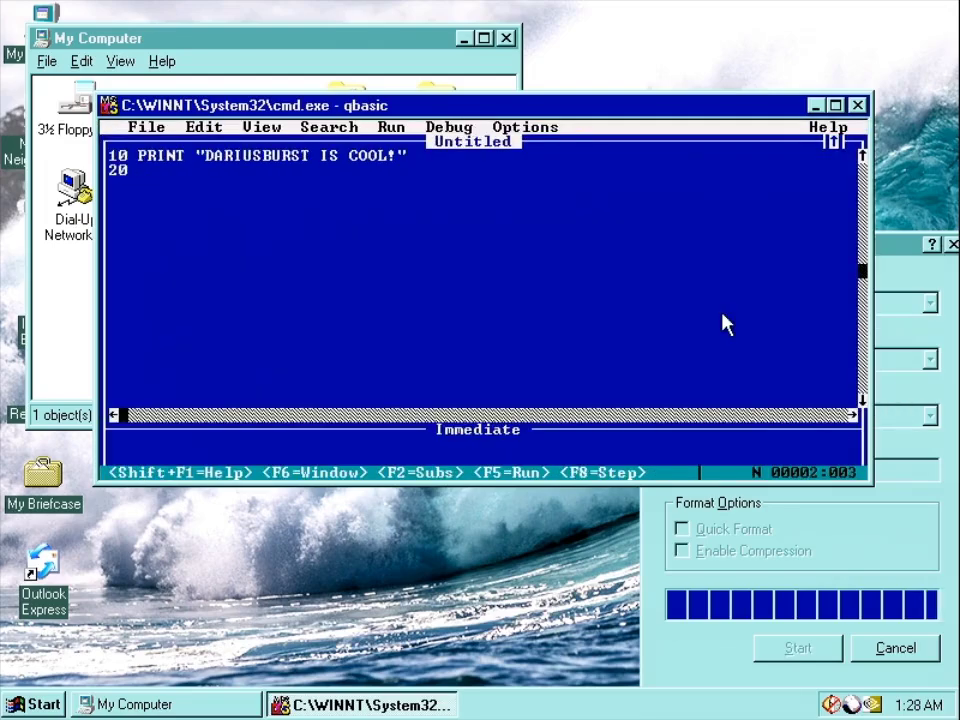
pyautogui.press('Return')
pyautogui.press('F5')
# Open Task Manager to examine CPU usage while the looping QBasic program runs, moving the QBasic window aside
pyautogui.rightClick(672, 704)
pyautogui.click(712, 676)
pyautogui.moveTo(383, 108); pyautogui.dragTo(320, 66)
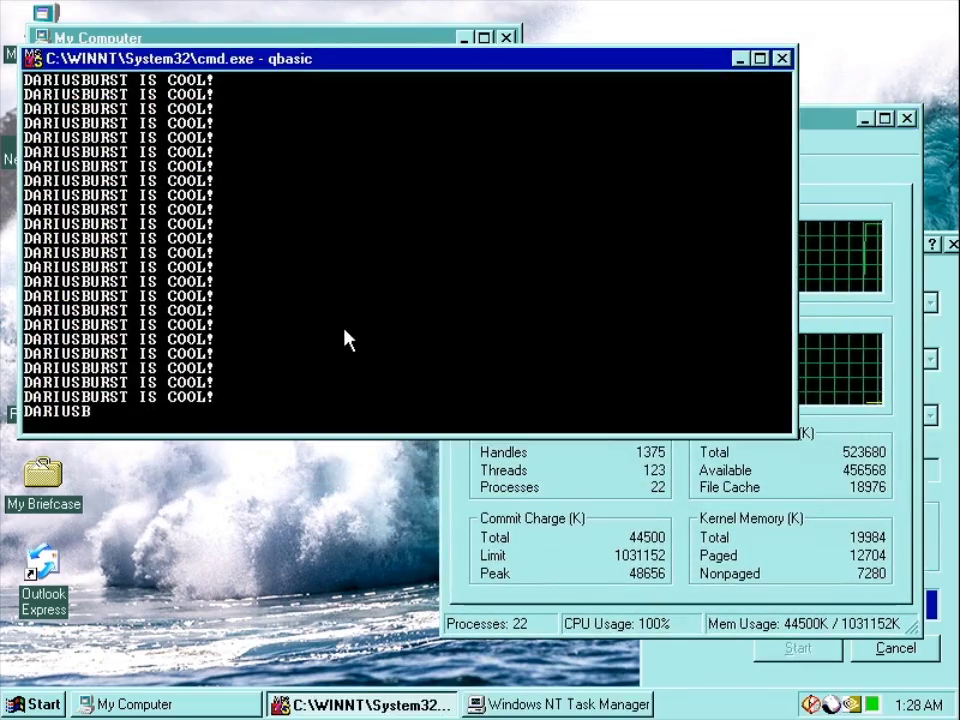
# Force the running QBasic command window to end and close Task Manager
pyautogui.hotkey('alt', 'F4')
pyautogui.click(223, 296)
pyautogui.click(906, 120)
# Play clock.avi from the recent documents in Windows Media Player and shift the player window upward
pyautogui.press('super')
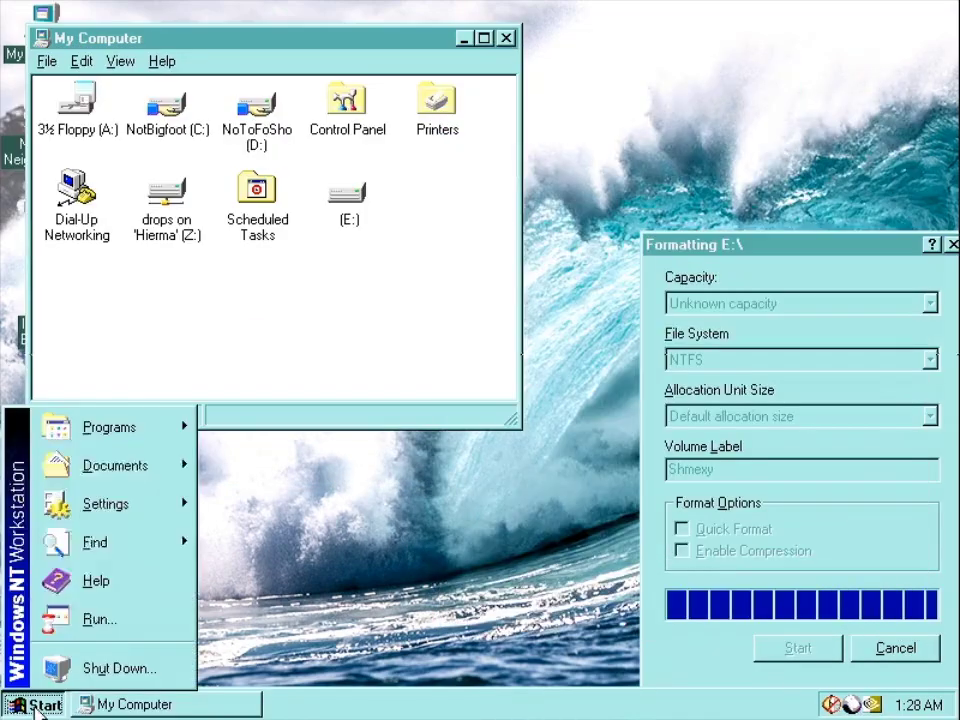
pyautogui.press('super')
pyautogui.press('super')
pyautogui.moveTo(88, 470)
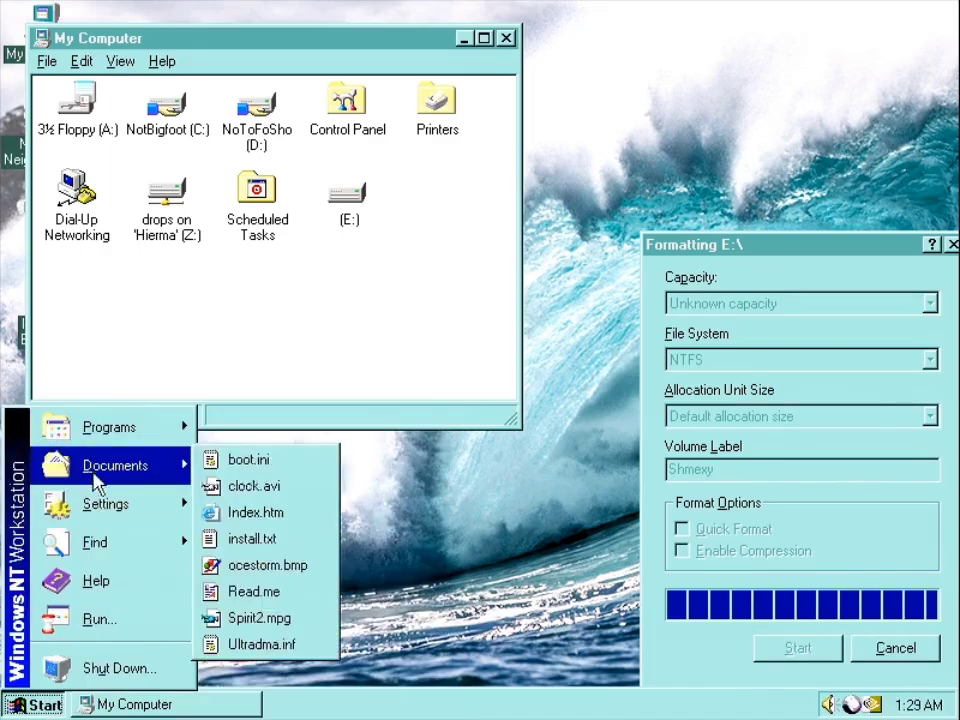
pyautogui.click(257, 486)
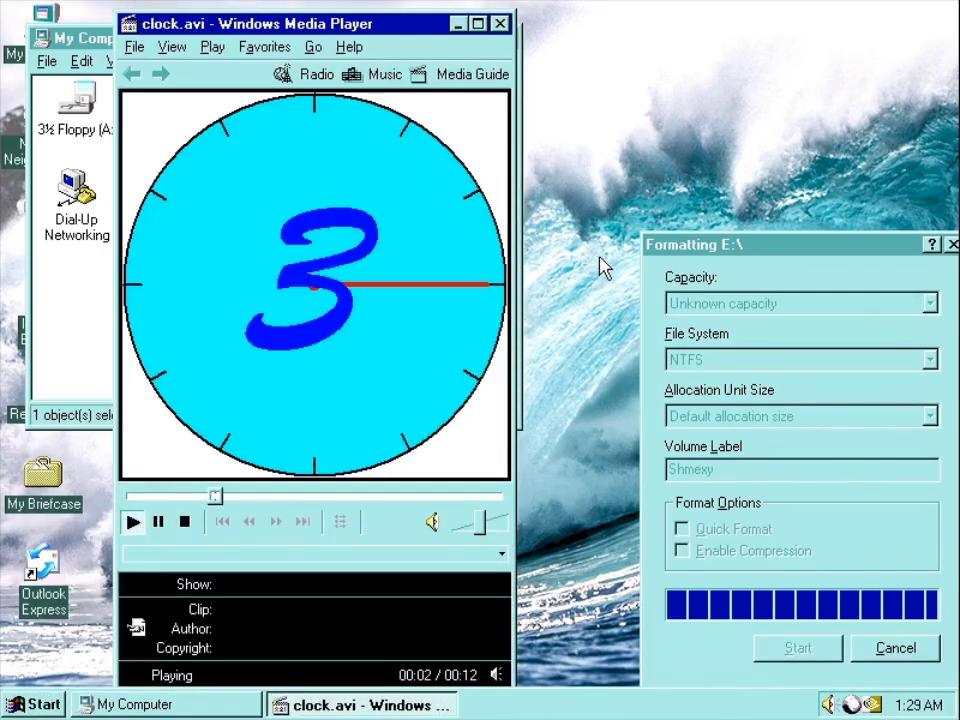
pyautogui.moveTo(370, 22)
pyautogui.mouseDown()
pyautogui.moveTo(955, 160)
pyautogui.moveTo(103, 90)
pyautogui.moveTo(553, 113)
pyautogui.moveTo(955, 140)
pyautogui.moveTo(61, 113)
pyautogui.moveTo(662, 90)
pyautogui.moveTo(950, 120)
pyautogui.moveTo(740, 58)
pyautogui.moveTo(4, 21)
pyautogui.moveTo(294, 21)
pyautogui.moveTo(932, 572)
pyautogui.moveTo(200, 60)
pyautogui.moveTo(926, 510)
pyautogui.moveTo(317, 214)
pyautogui.moveTo(367, 10)
pyautogui.mouseUp()
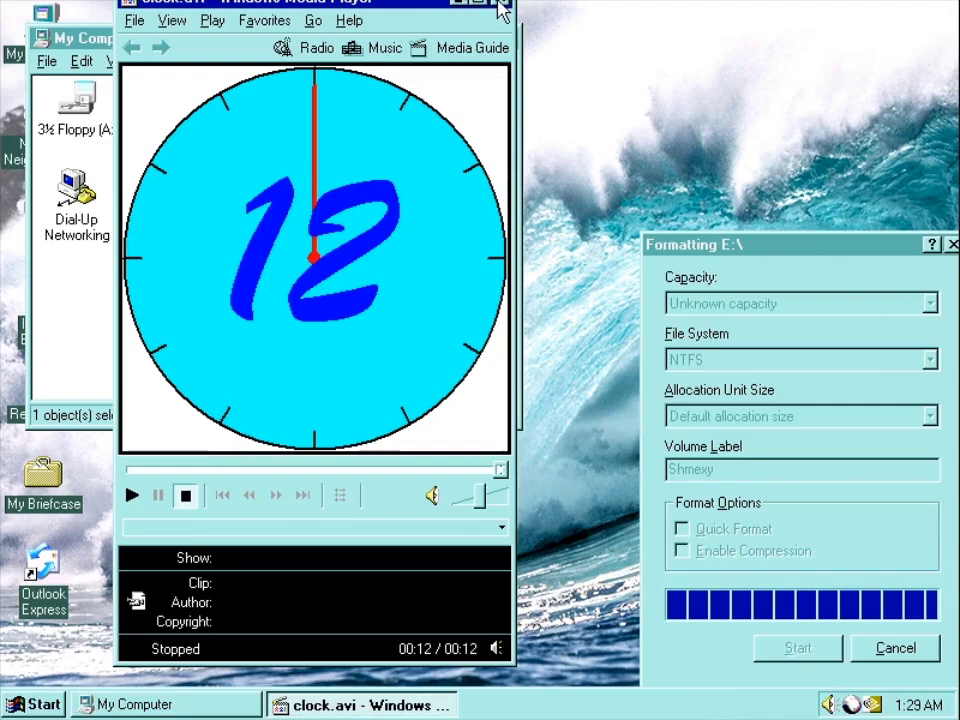
# Close the finished Format dialog for E: and arrange the My Computer icons by drive letter
pyautogui.click(484, 416)
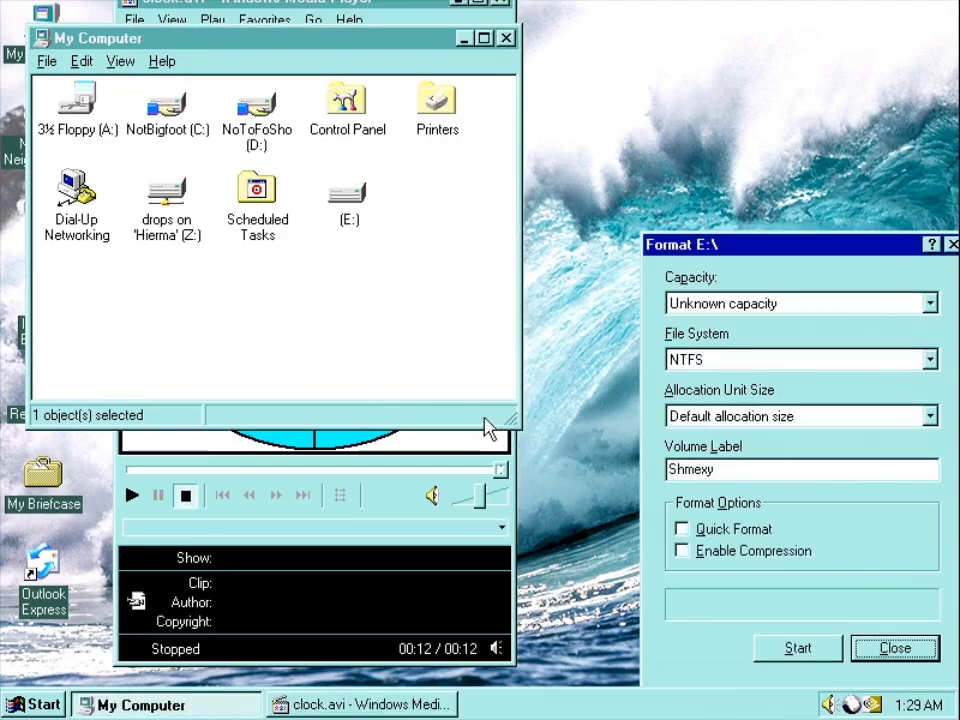
pyautogui.click(895, 648)
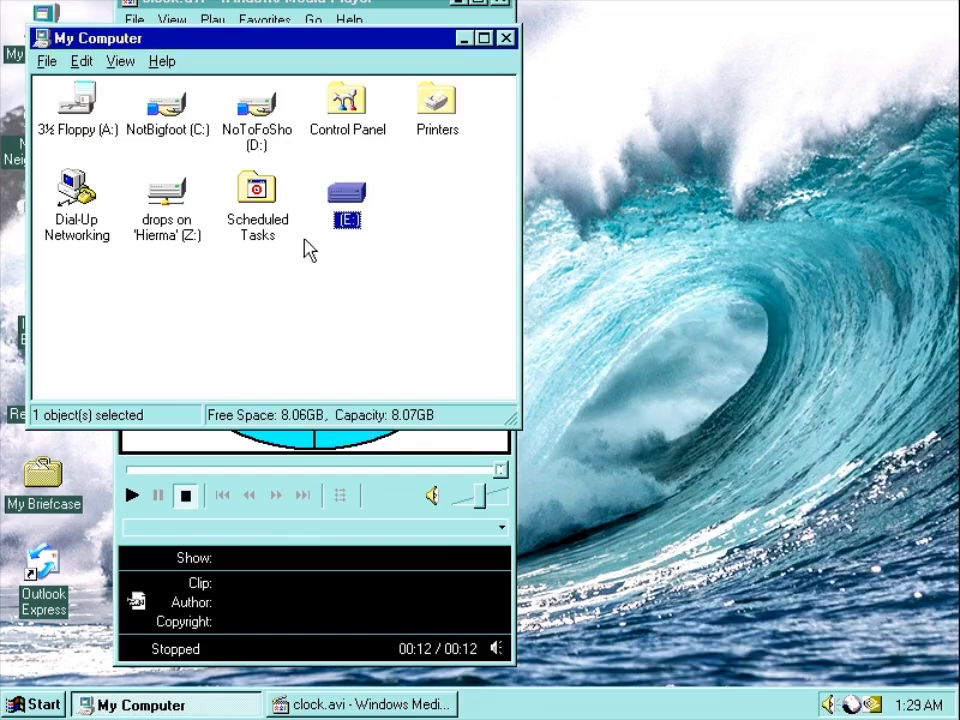
pyautogui.rightClick(388, 258)
pyautogui.moveTo(448, 305)
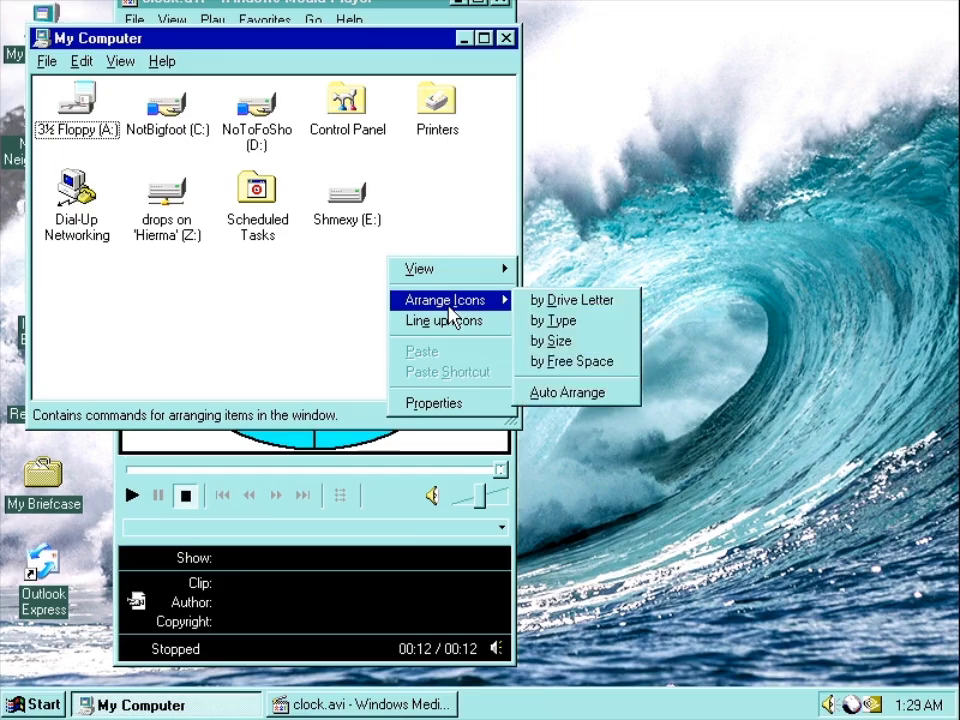
pyautogui.click(610, 302)
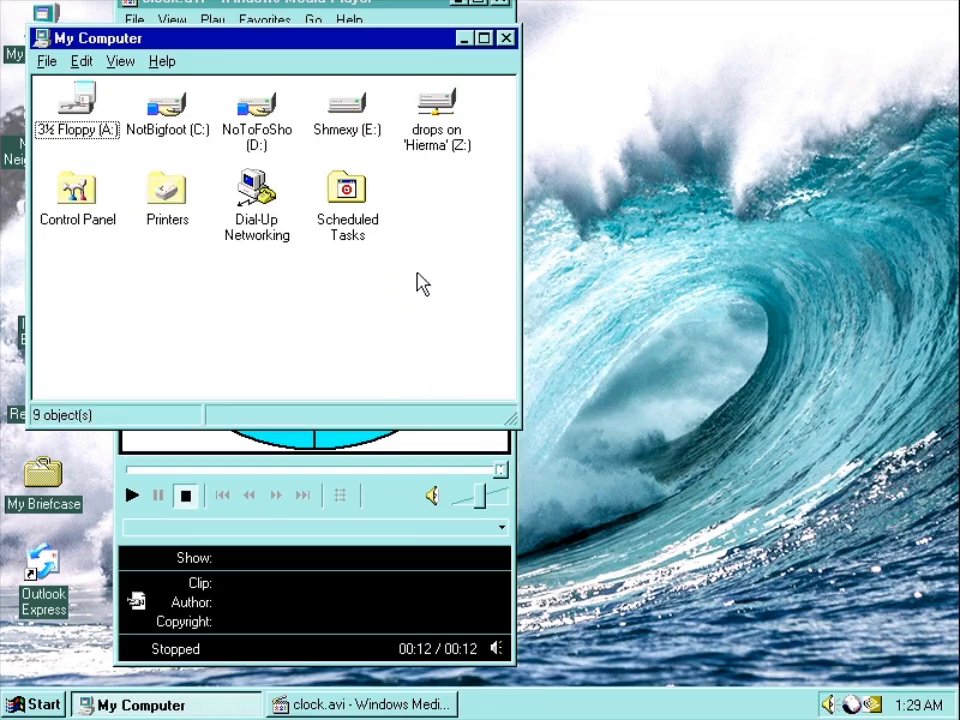
# Try to close the clock.avi player window and return to My Computer
pyautogui.click(518, 6)
pyautogui.click(340, 705)
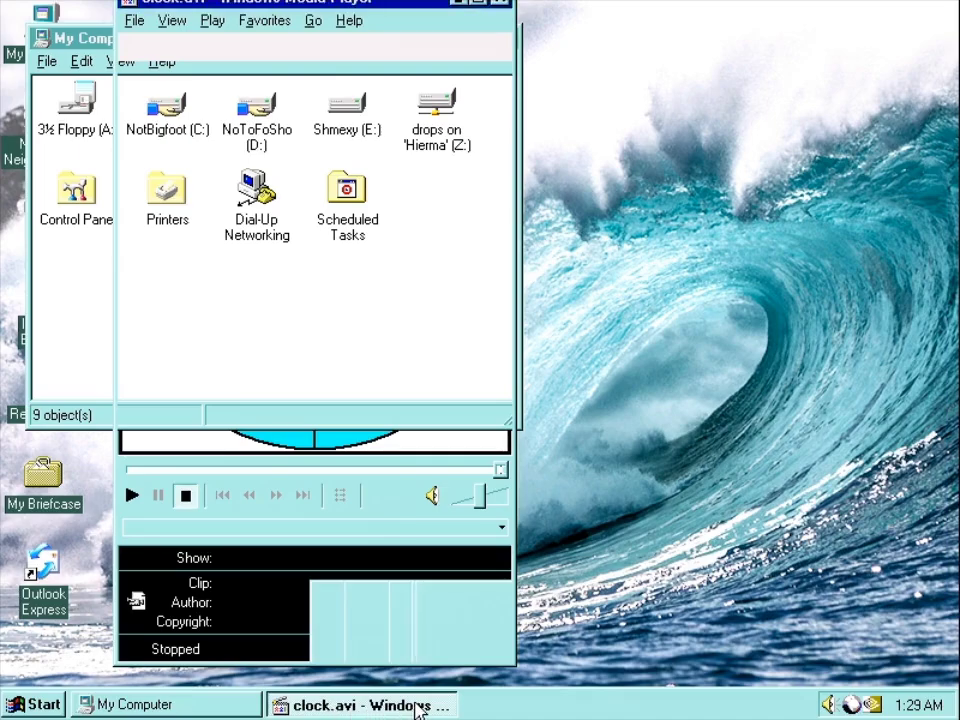
pyautogui.click(35, 297)
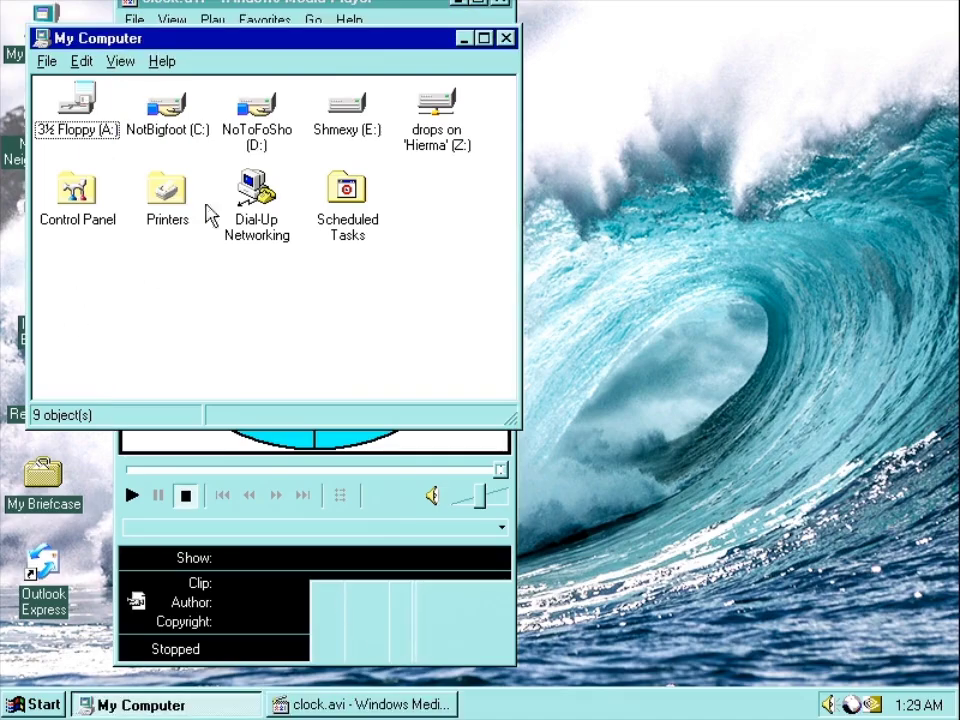
# Terminate the mplayer2.exe process in Task Manager, check the performance graphs and close Task Manager
pyautogui.moveTo(296, 43); pyautogui.dragTo(507, 93)
pyautogui.rightClick(677, 704)
pyautogui.click(709, 676)
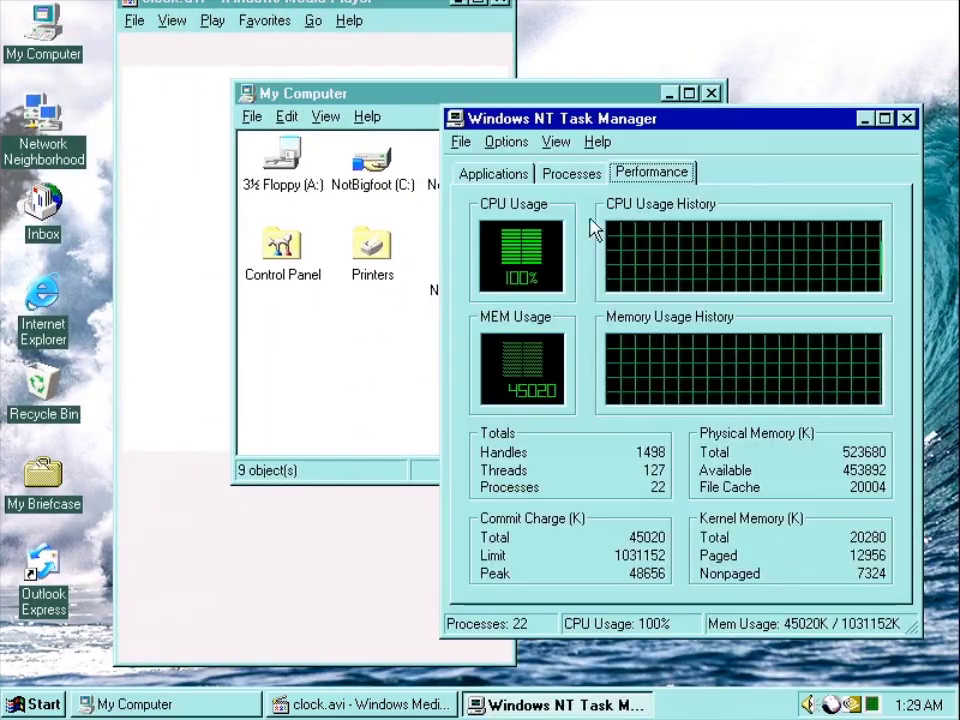
pyautogui.click(551, 176)
pyautogui.scroll(-1, 862, 530)
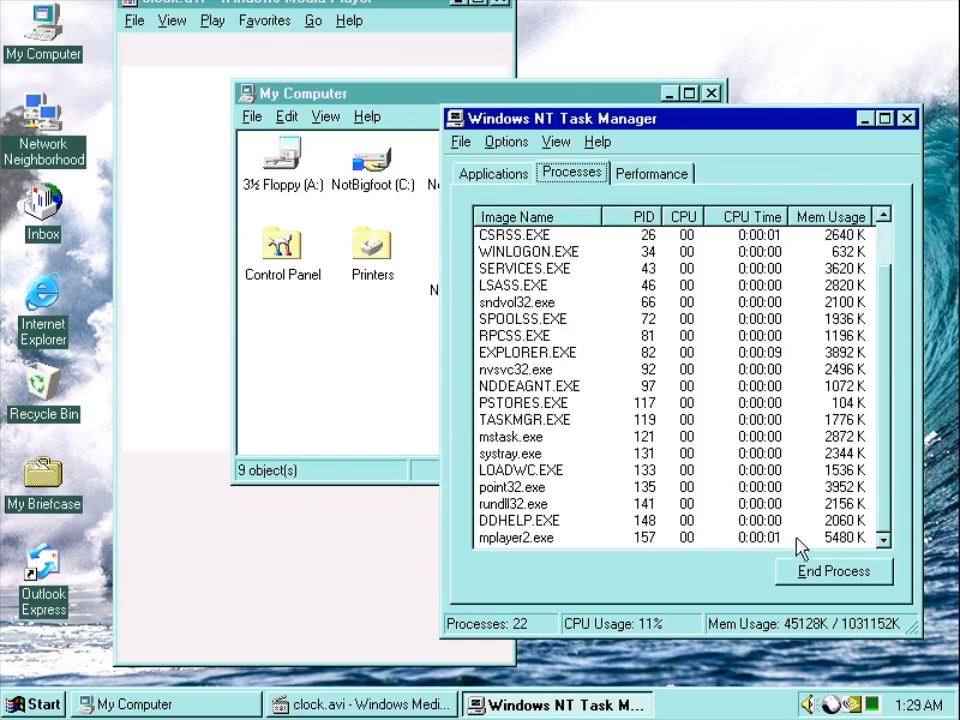
pyautogui.click(536, 540)
pyautogui.click(806, 570)
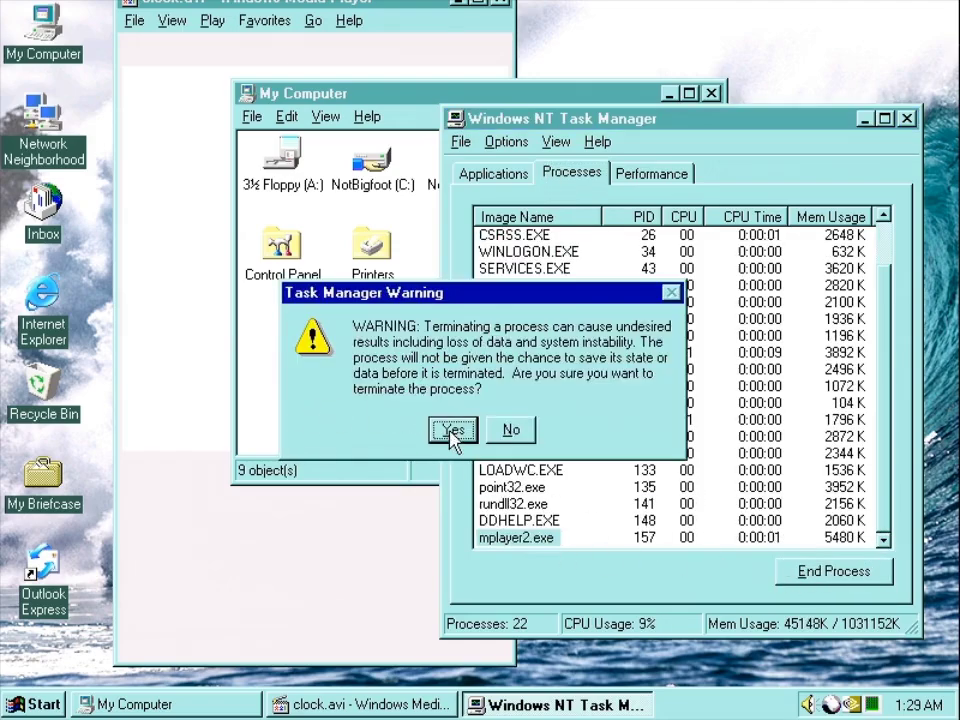
pyautogui.click(452, 430)
pyautogui.click(651, 173)
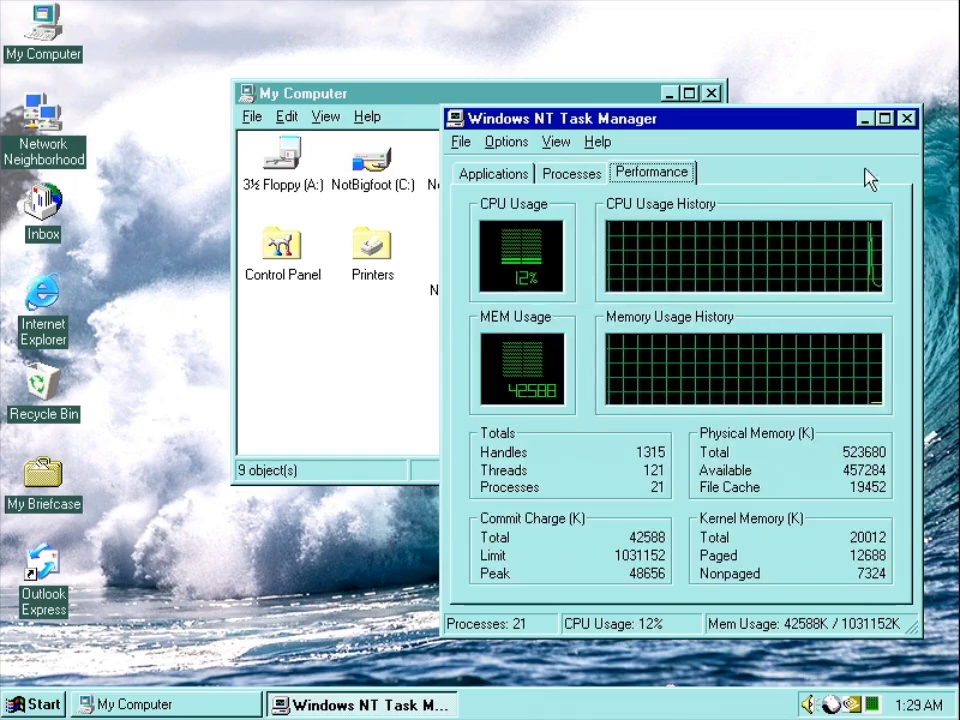
pyautogui.click(906, 119)
# Open the Shmexy (E:) drive and create a new WordPad document in it named bank.doc
pyautogui.click(557, 162)
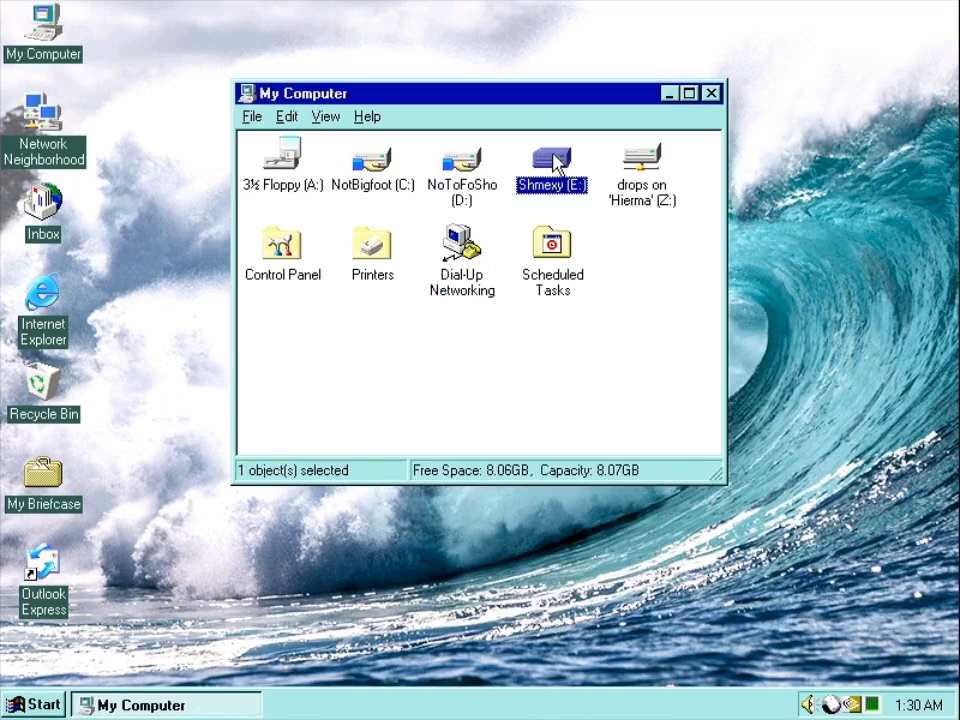
pyautogui.click(566, 187)
pyautogui.doubleClick(537, 170)
pyautogui.rightClick(138, 108)
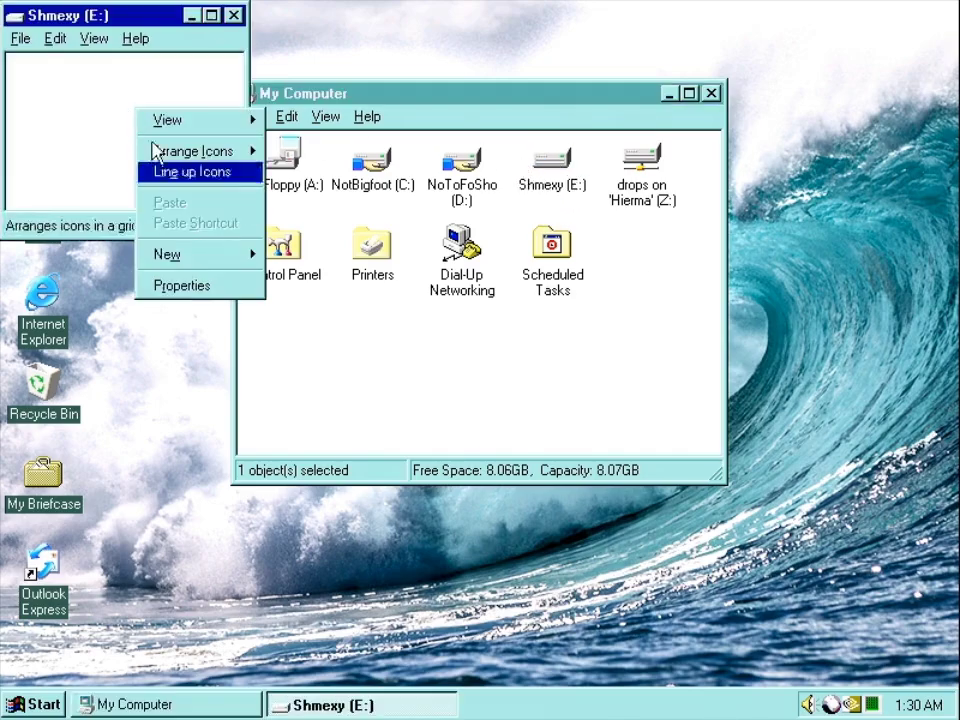
pyautogui.moveTo(249, 257)
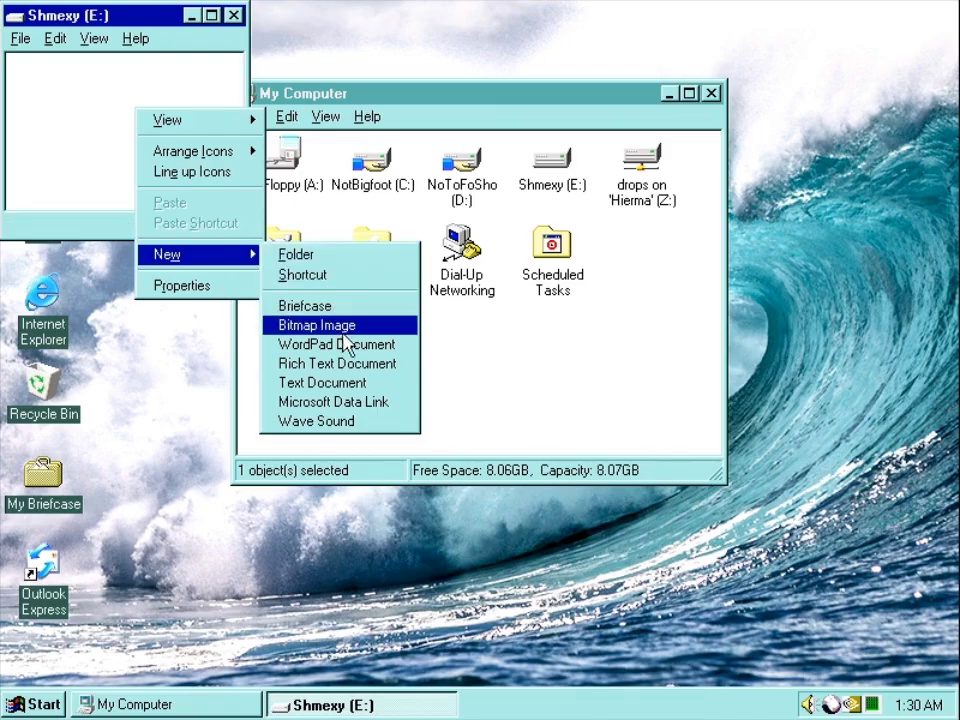
pyautogui.click(320, 344)
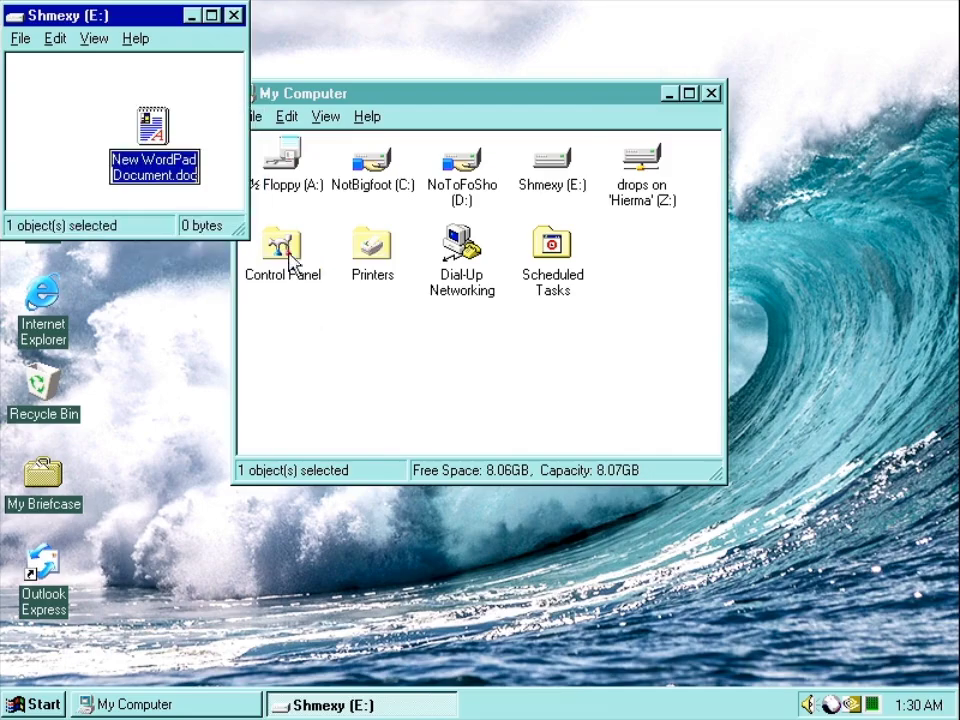
pyautogui.write('bank.doc')
pyautogui.press('Return')
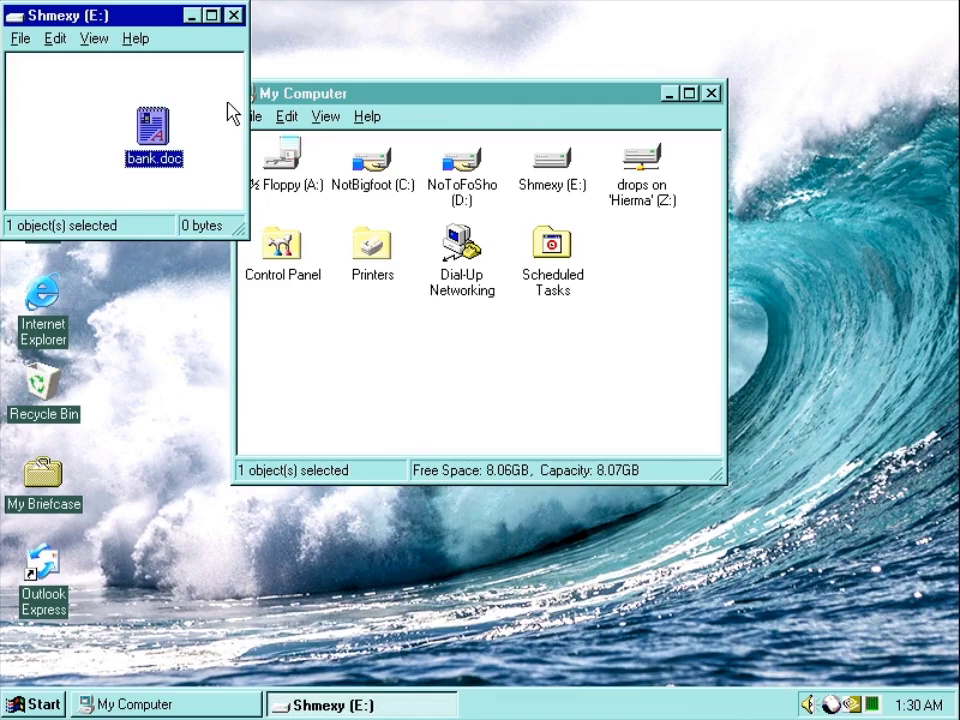
# Turn on Auto Arrange for the icons in the Shmexy (E:) window
pyautogui.rightClick(220, 104)
pyautogui.moveTo(257, 144)
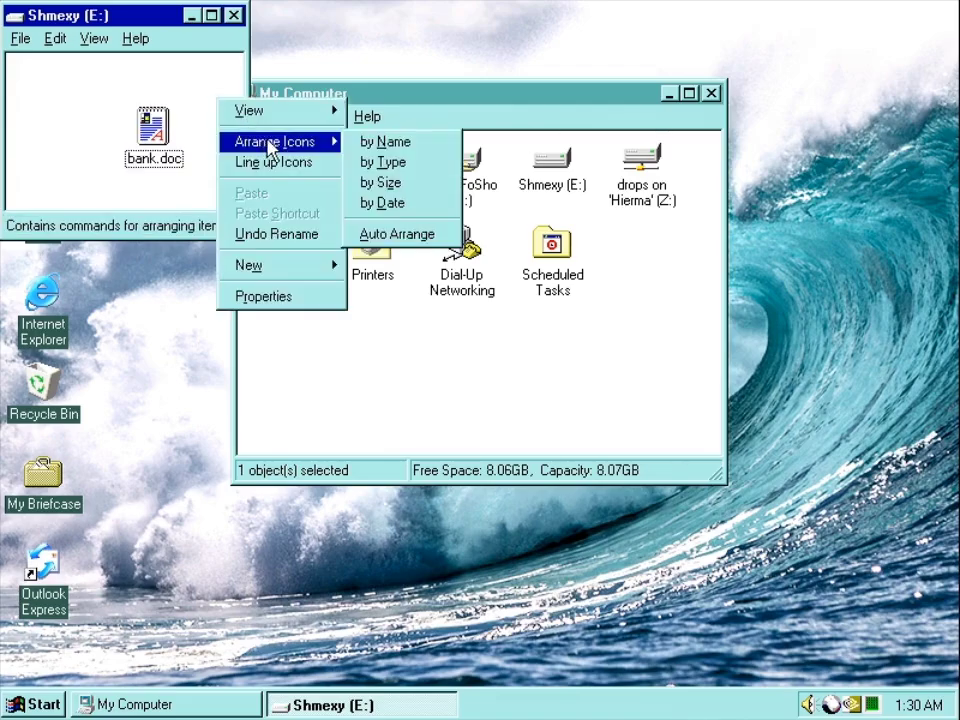
pyautogui.click(450, 230)
# Write "OH NO!!! THERE IS NOT ENOUGH JUICE IN THE FRIDGE BECAUSE ALL THESE DUMB KIDS KEEP STEALING IT. HELP!!!!!" in bank.doc, save and close it
pyautogui.doubleClick(33, 110)
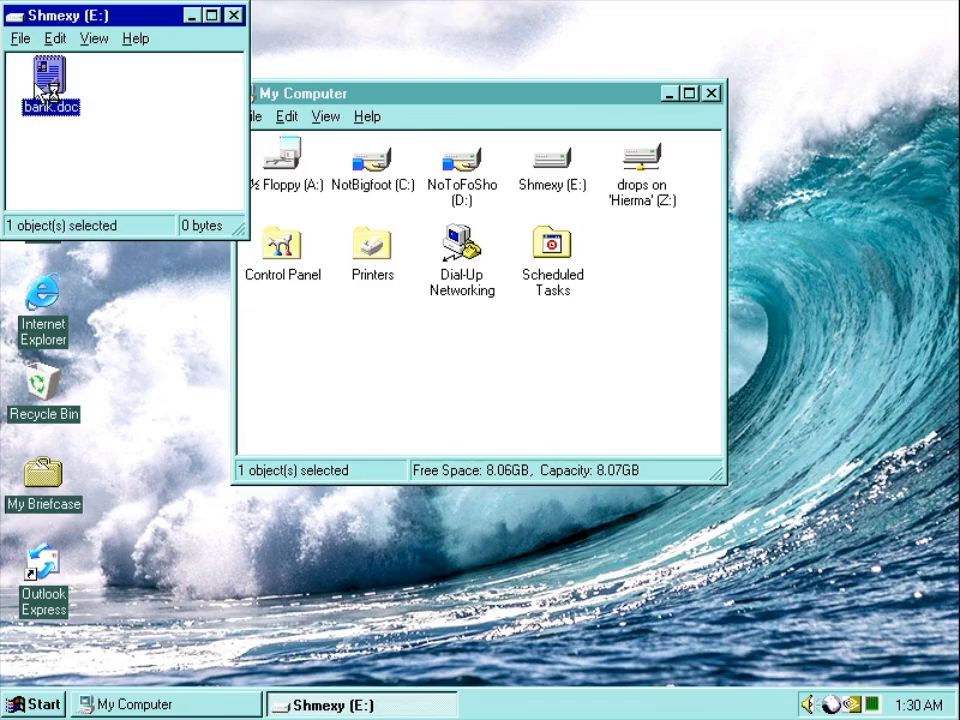
pyautogui.write('OH')
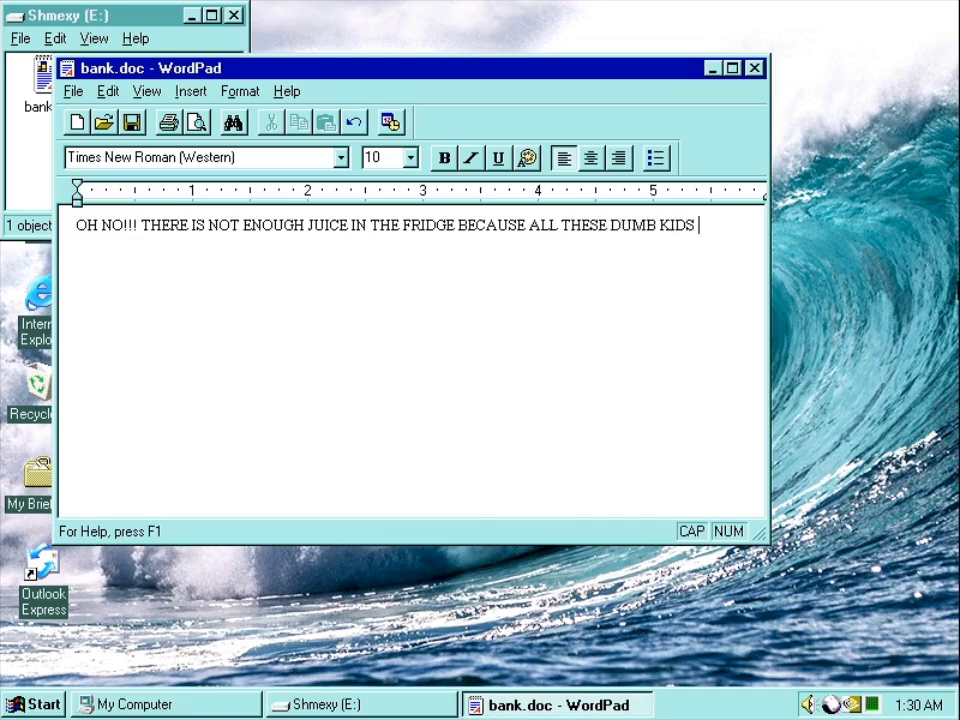
pyautogui.write('EALING IT. HELP!!!!!')
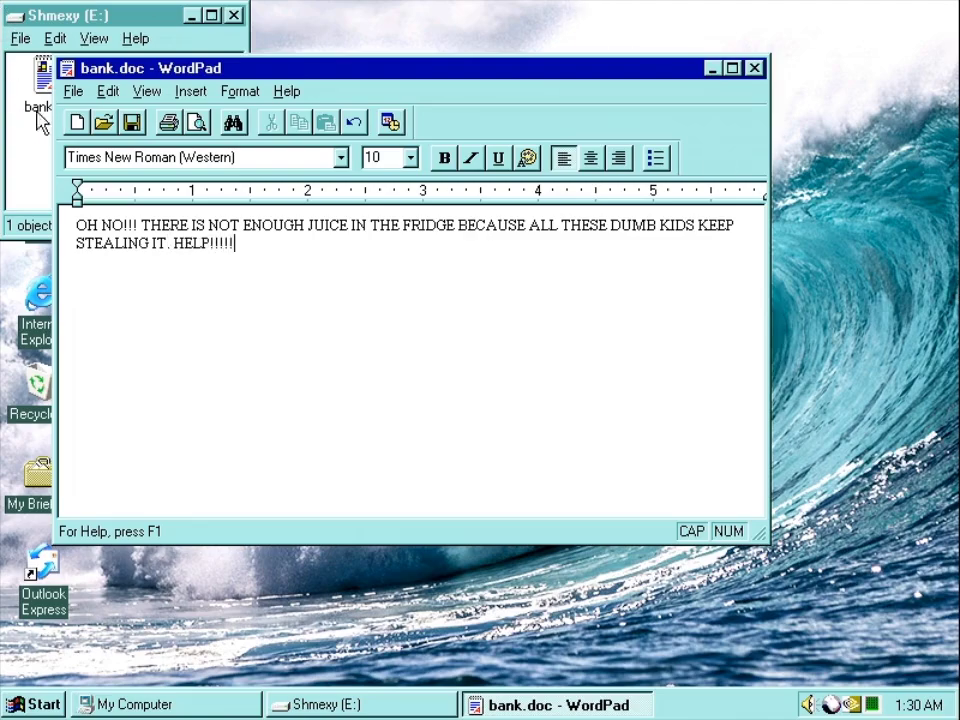
pyautogui.click(131, 122)
pyautogui.click(754, 68)
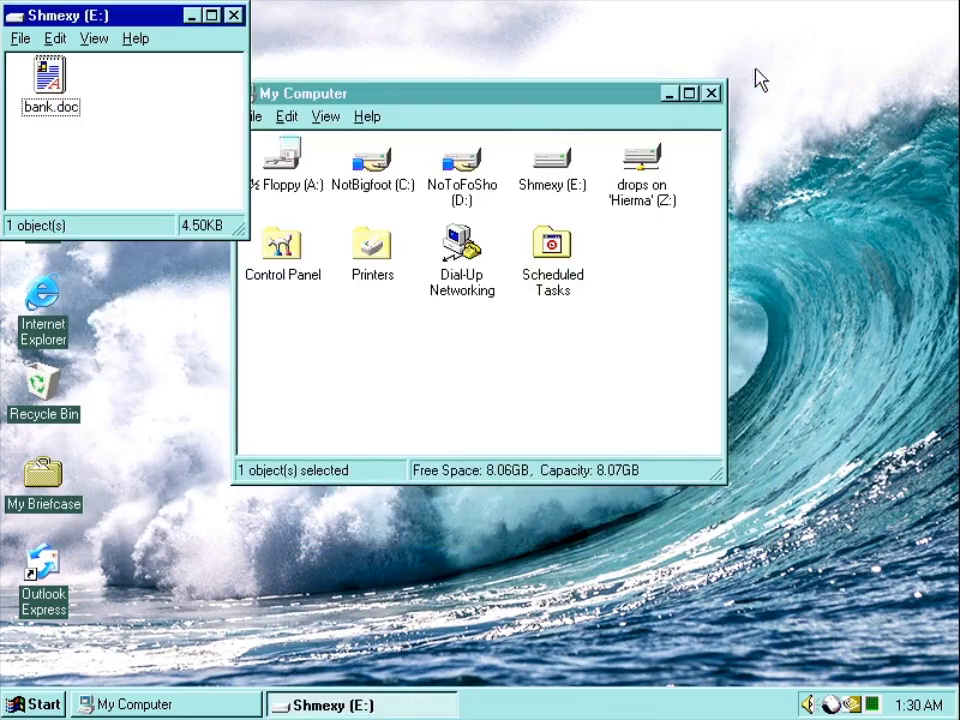
# Close the Shmexy (E:) window, examine the stripe set across the disks in Disk Administrator and close it
pyautogui.click(236, 15)
pyautogui.rightClick(628, 407)
pyautogui.click(618, 317)
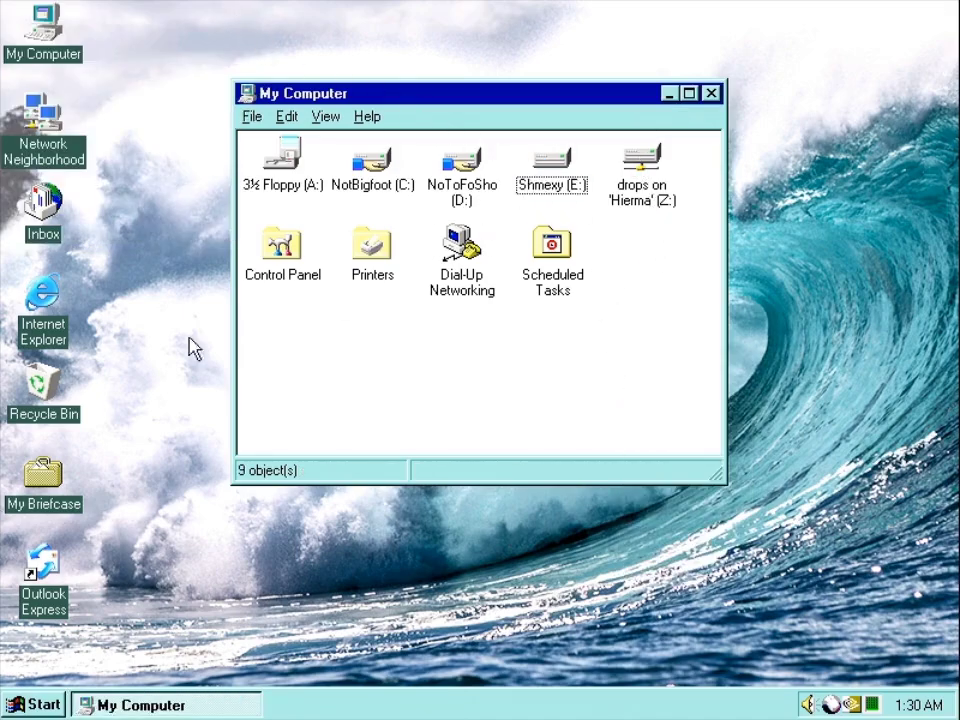
pyautogui.click(30, 700)
pyautogui.moveTo(110, 427)
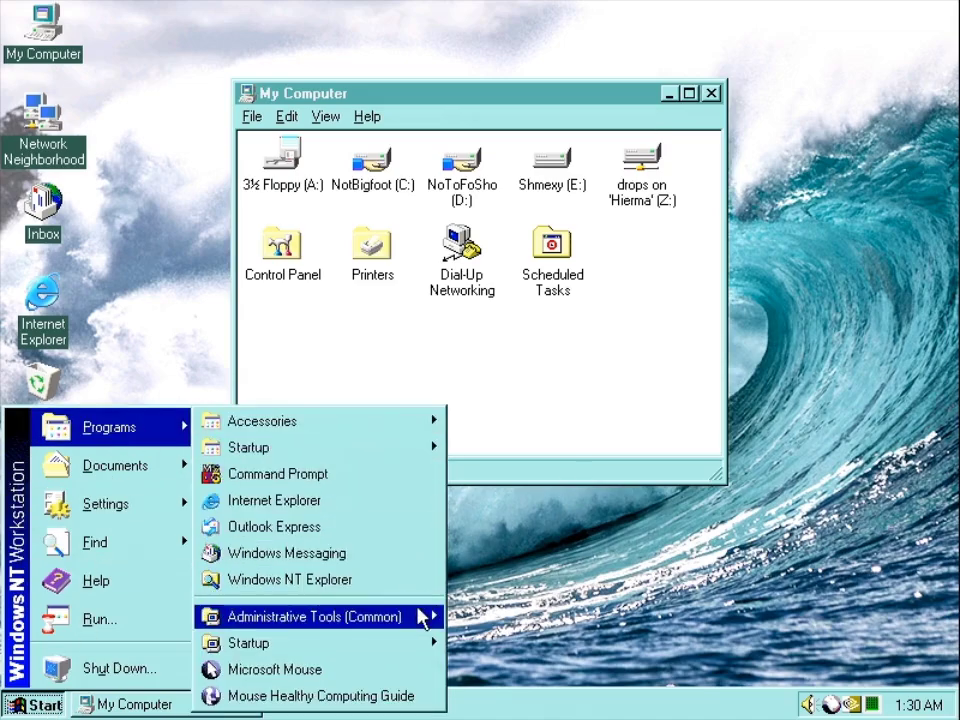
pyautogui.moveTo(424, 617)
pyautogui.click(550, 486)
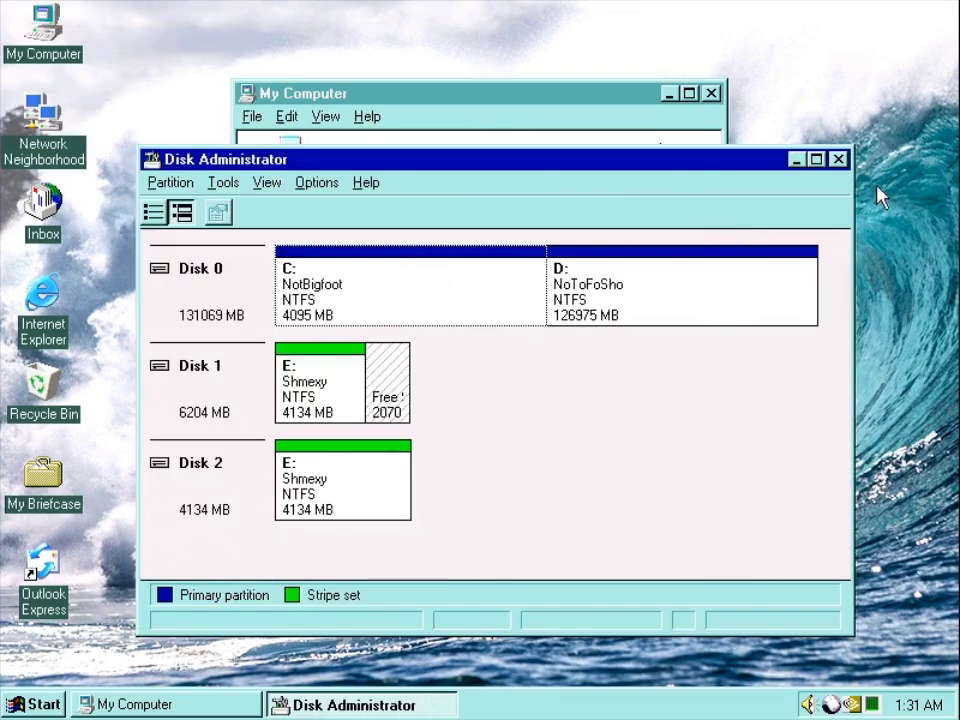
pyautogui.click(840, 160)
# Review the general, tools, sharing and security properties of the Shmexy (E:) drive, then cancel the dialog
pyautogui.rightClick(534, 171)
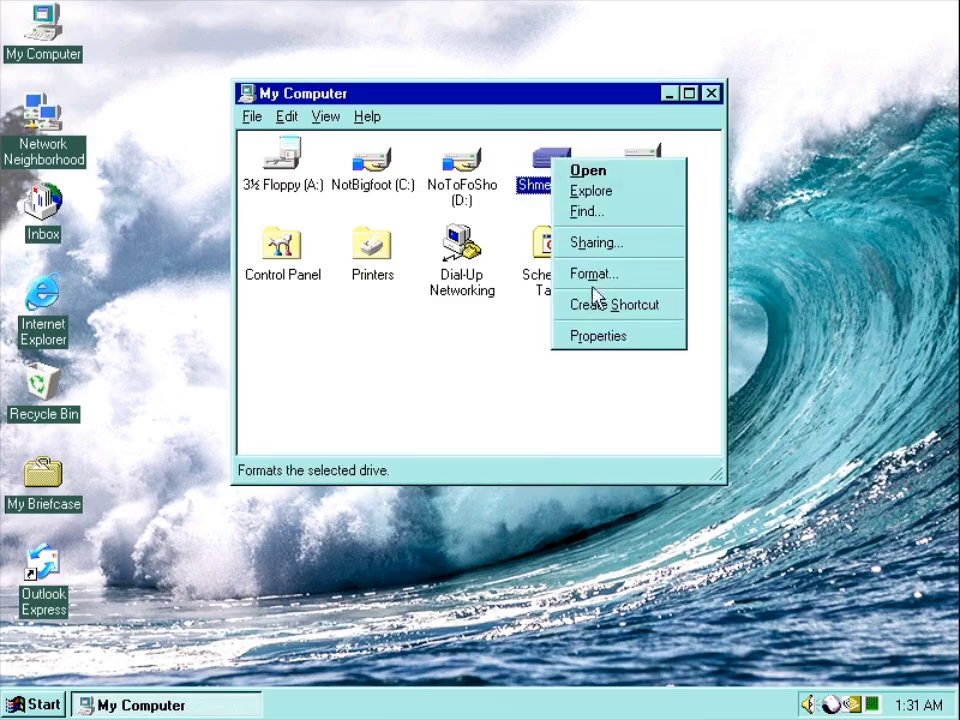
pyautogui.click(600, 335)
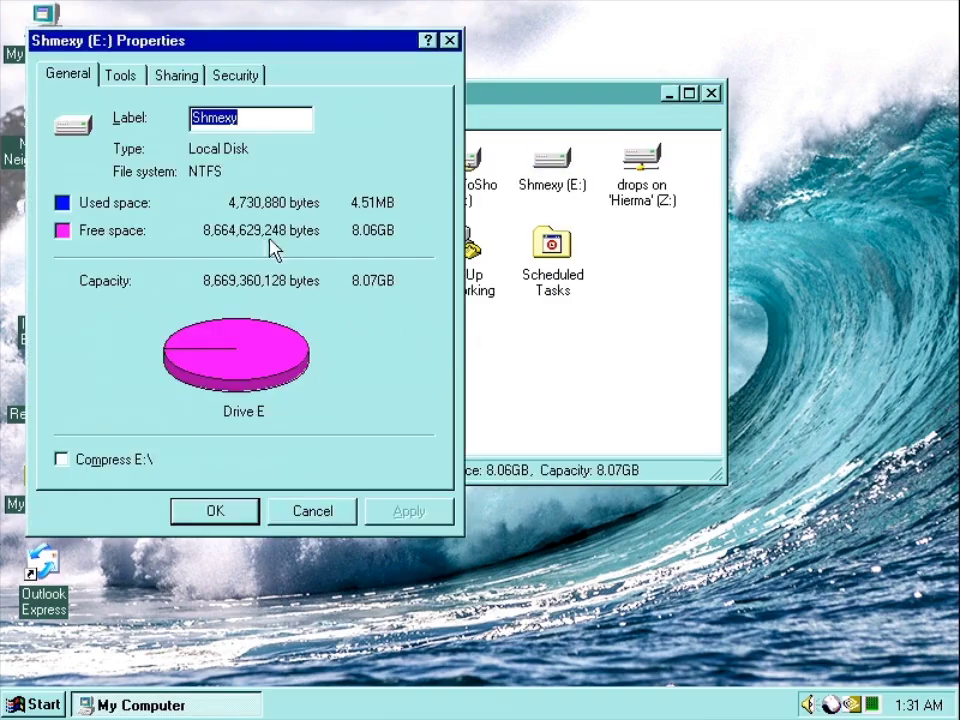
pyautogui.click(135, 84)
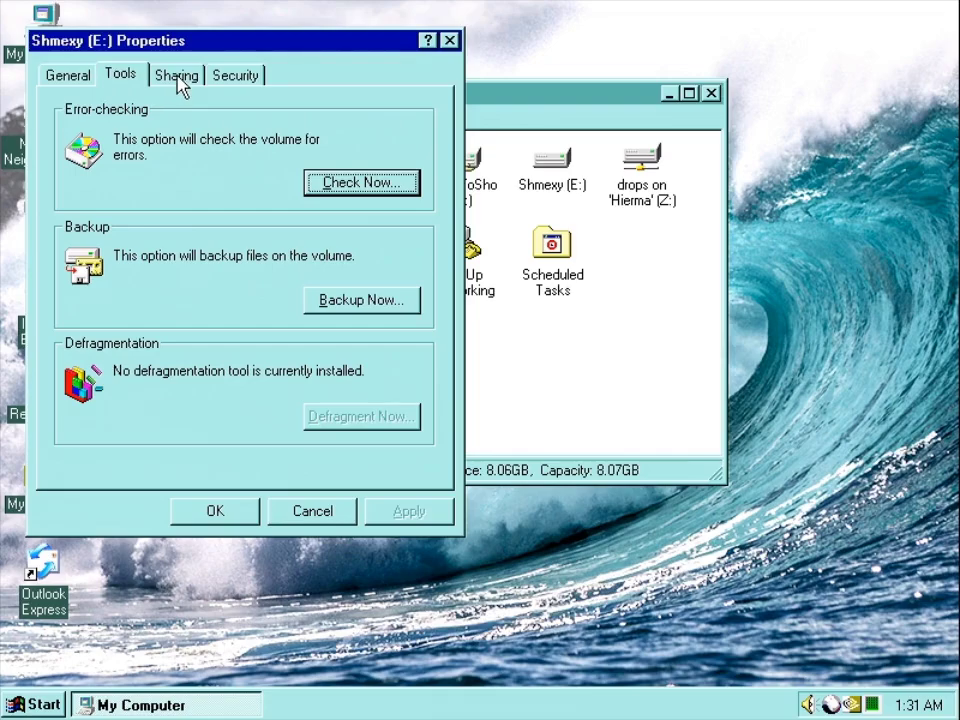
pyautogui.click(181, 85)
pyautogui.click(226, 84)
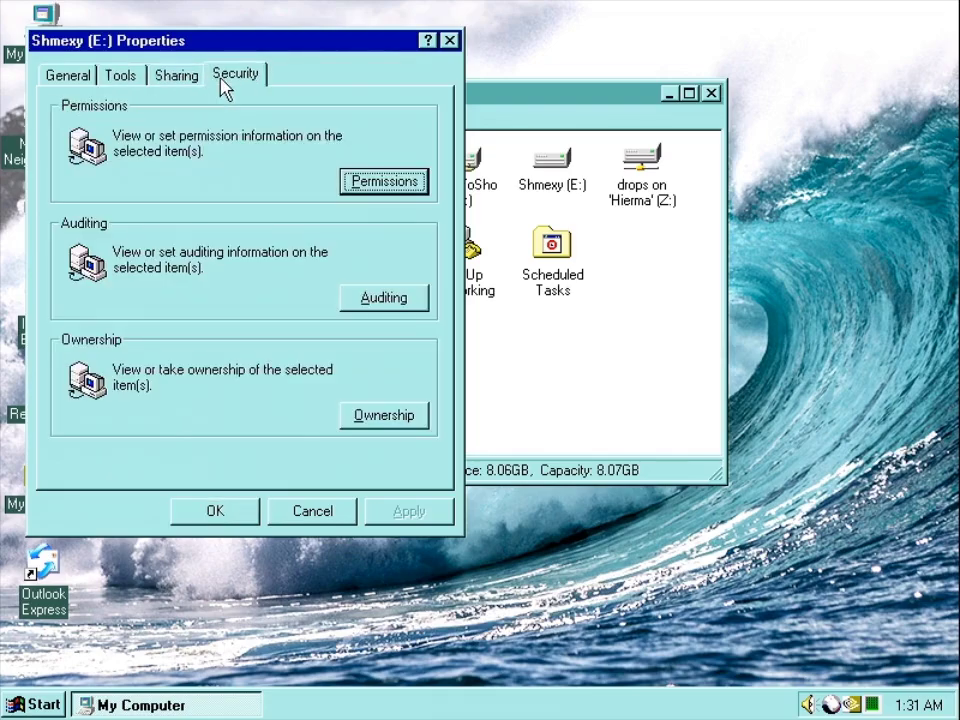
pyautogui.click(322, 511)
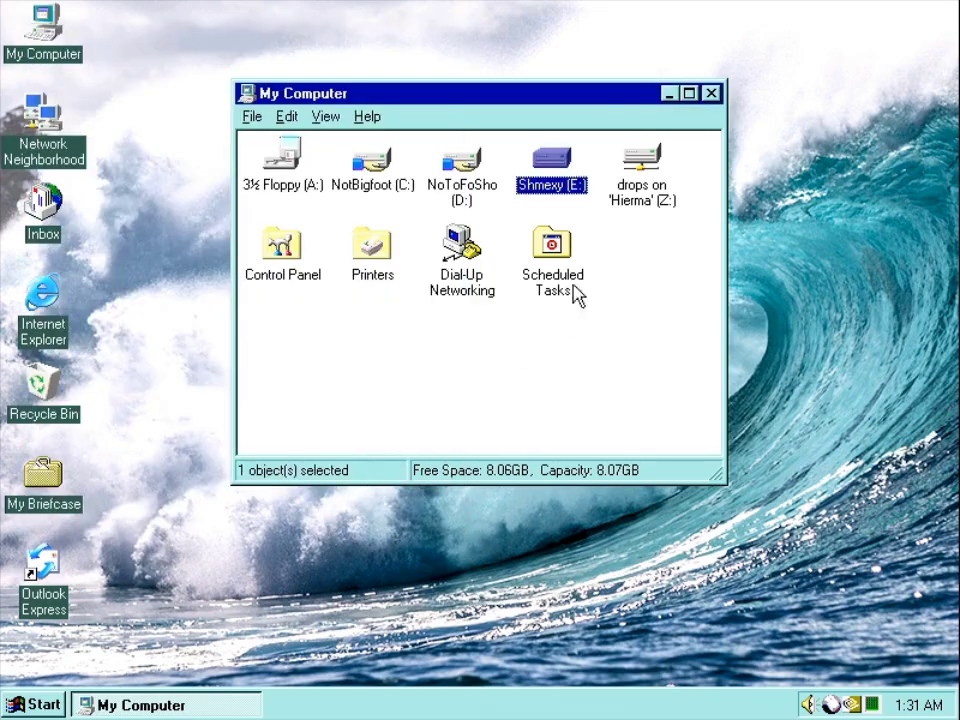
# Launch DskSpeed.exe from the Z: network drive, accept its licence agreement and ignore the missing disk in drive A:
pyautogui.click(634, 272)
pyautogui.doubleClick(636, 160)
pyautogui.moveTo(752, 228); pyautogui.dragTo(771, 326)
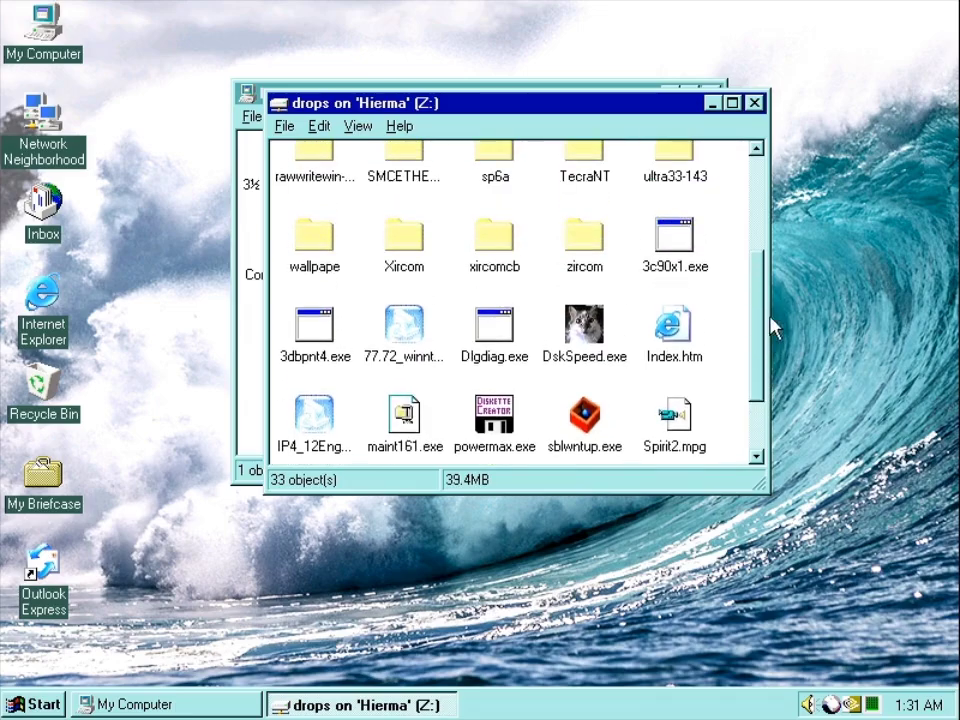
pyautogui.doubleClick(489, 326)
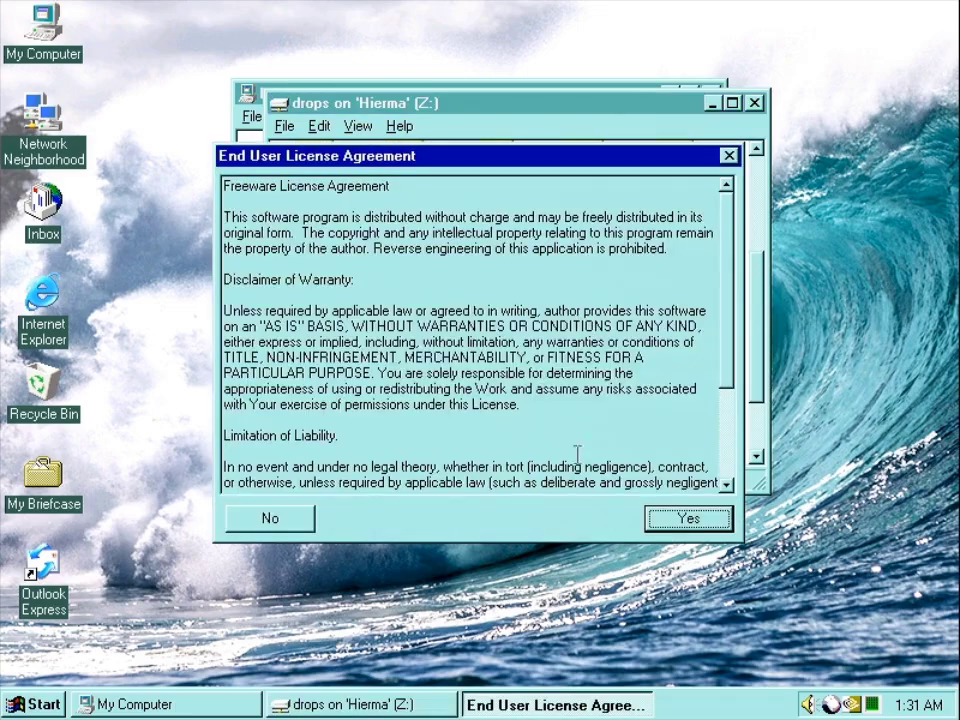
pyautogui.click(690, 522)
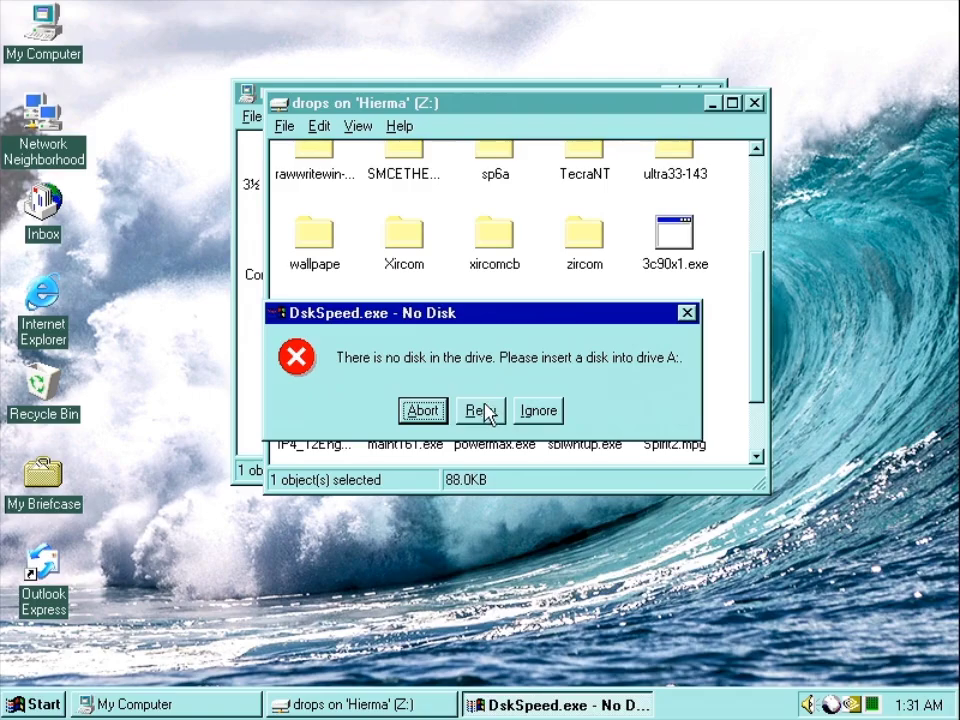
pyautogui.click(533, 416)
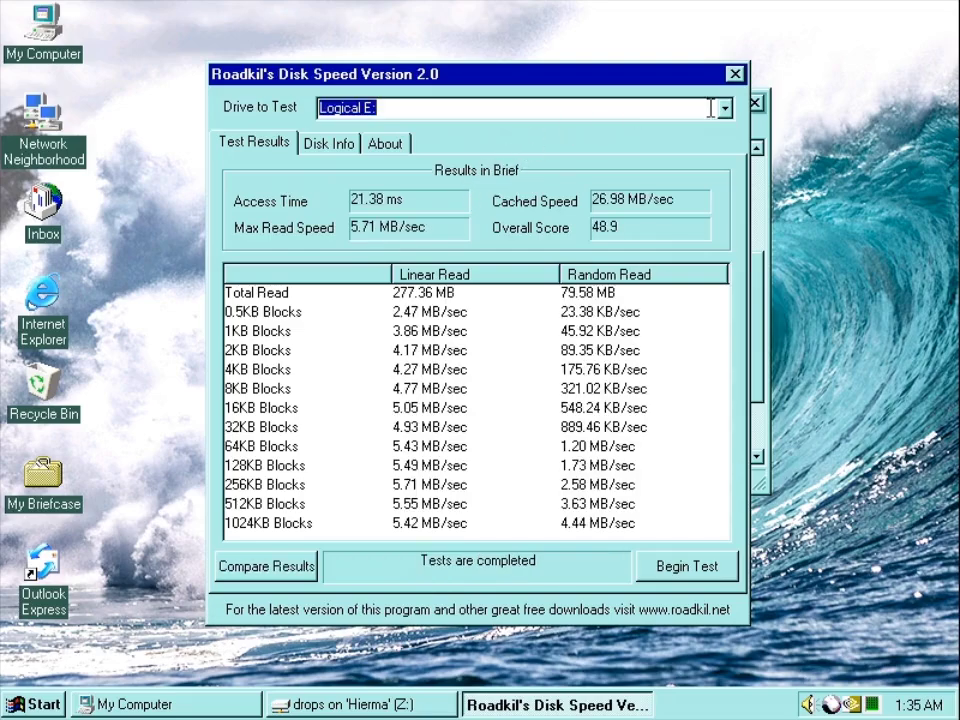
# Run the disk speed test on the Physical 1 drive
pyautogui.click(722, 108)
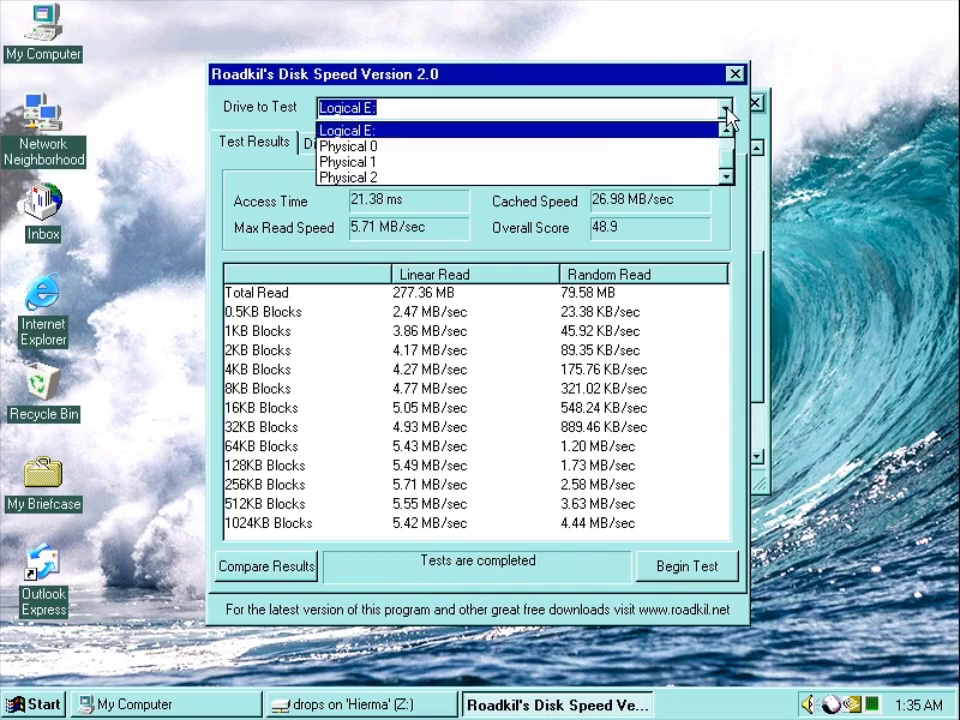
pyautogui.click(679, 160)
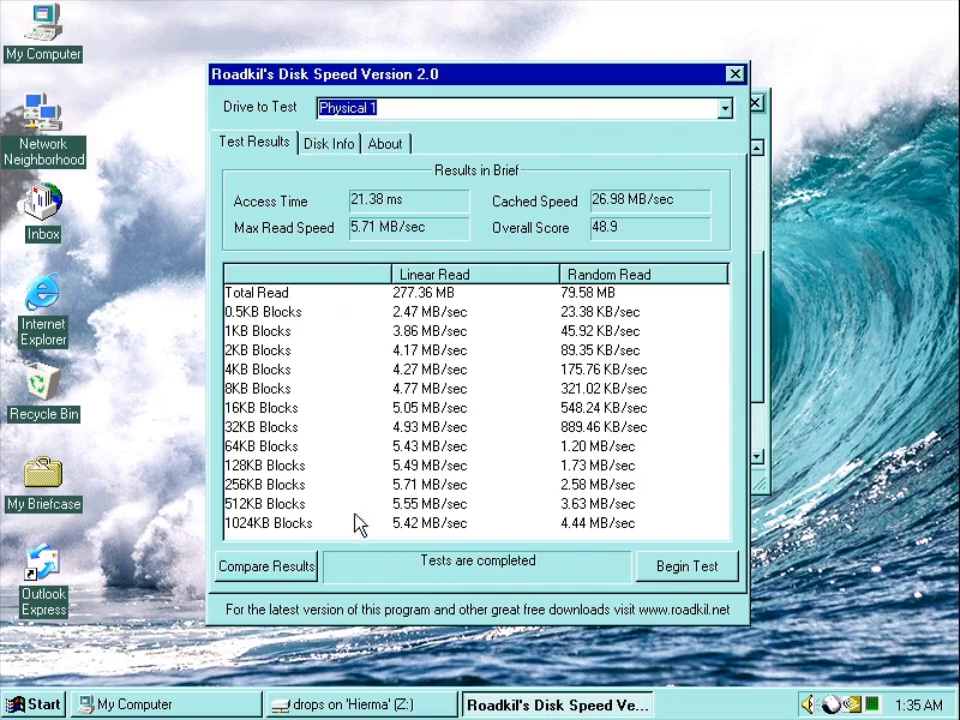
pyautogui.click(694, 580)
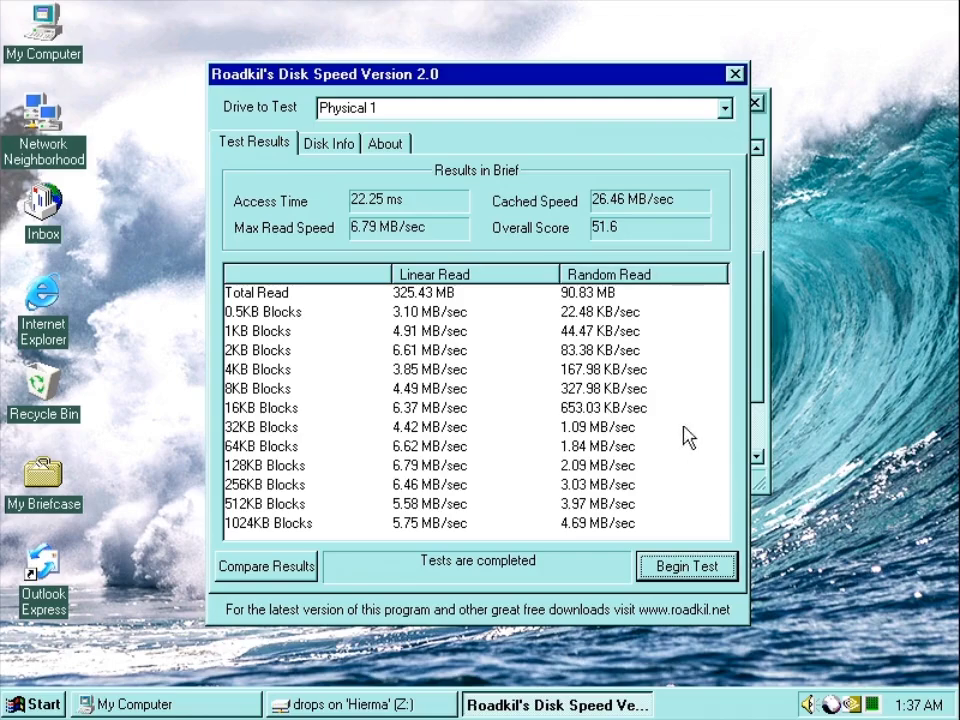
# View the disk information for Physical 1 and the program's about page, then return to the test results
pyautogui.click(331, 143)
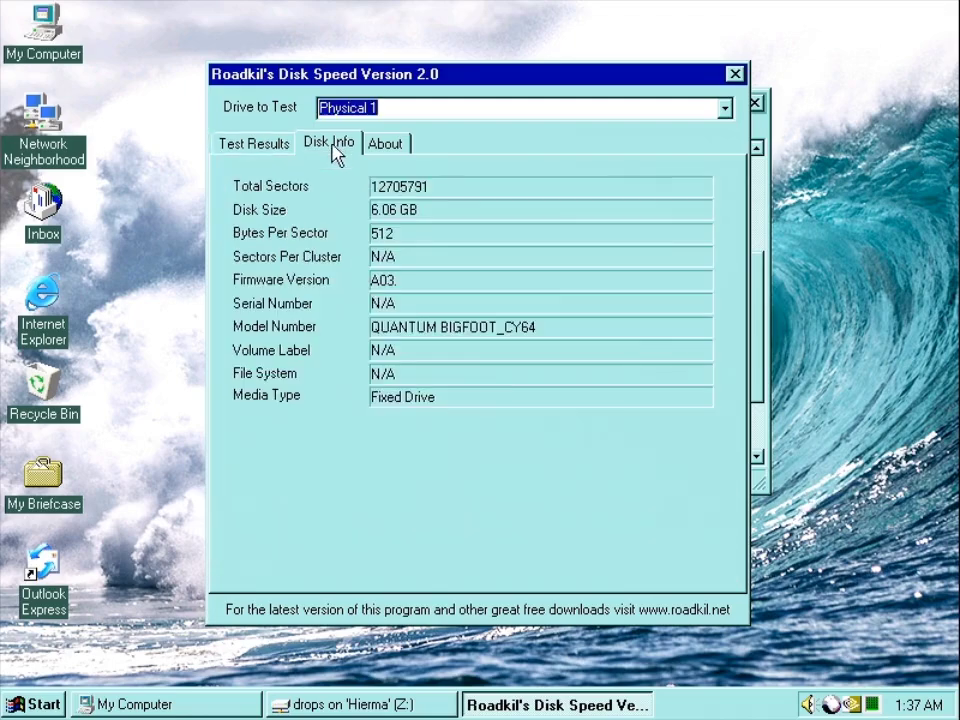
pyautogui.click(384, 145)
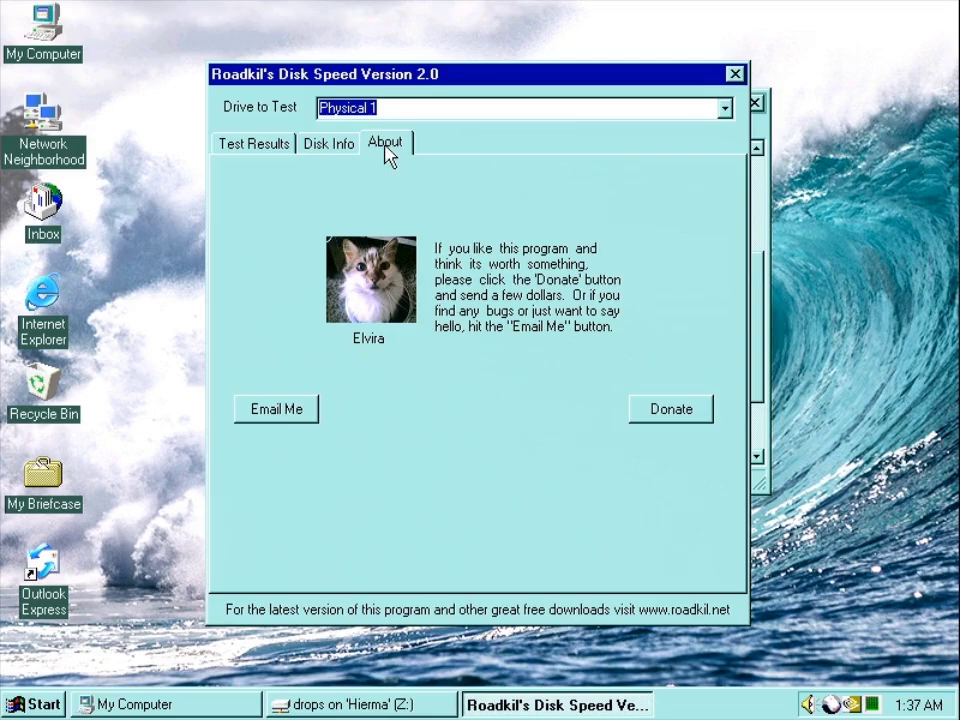
pyautogui.click(328, 142)
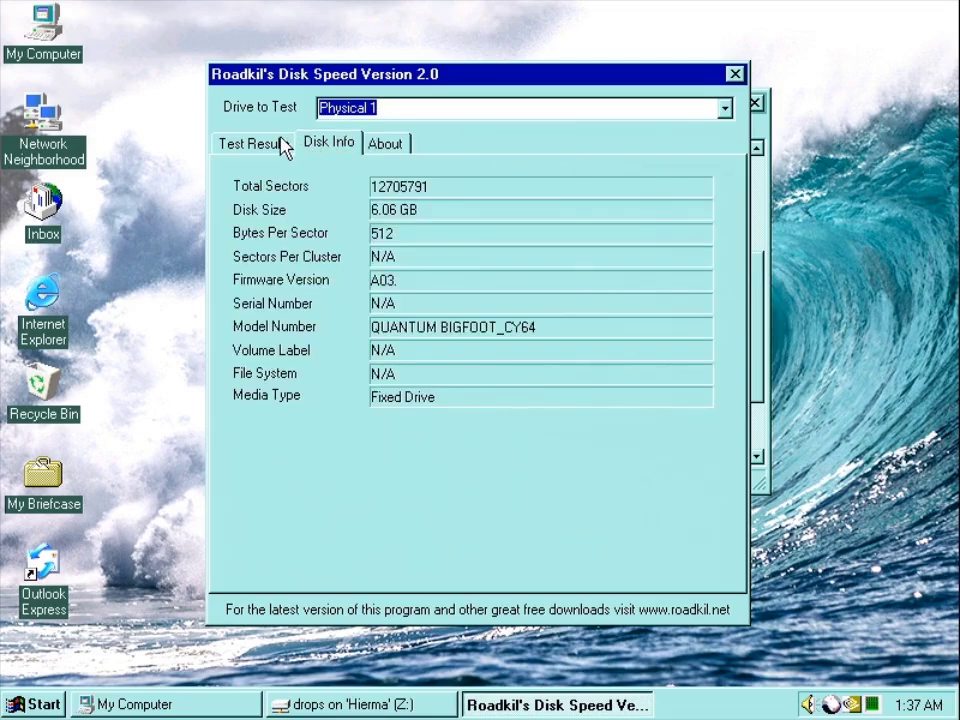
pyautogui.click(283, 147)
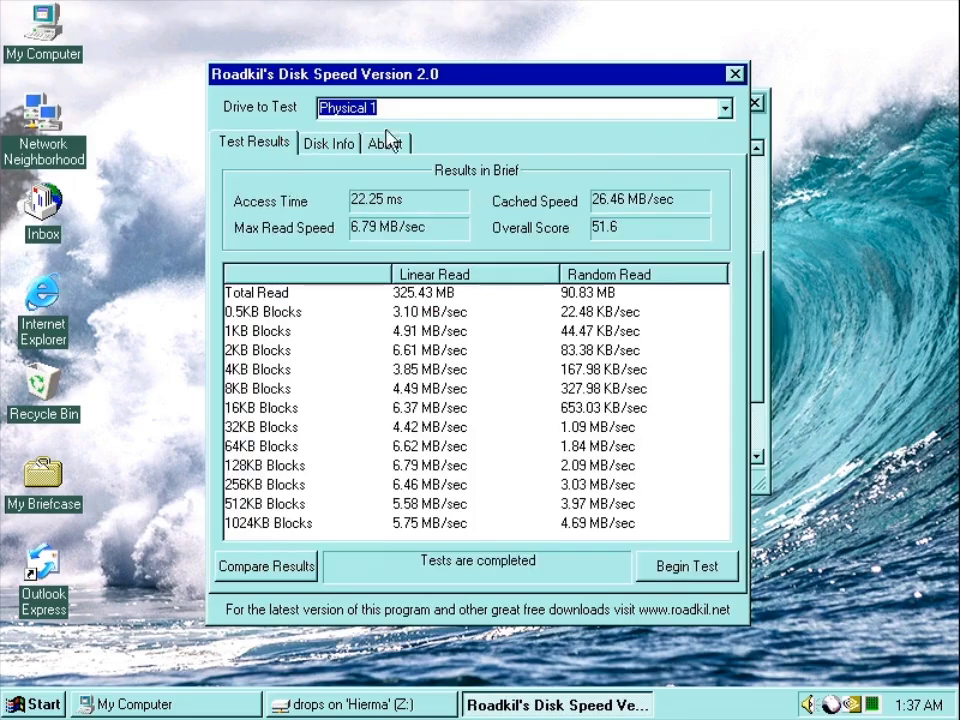
# Run the disk speed test on the Physical 2 drive
pyautogui.click(725, 108)
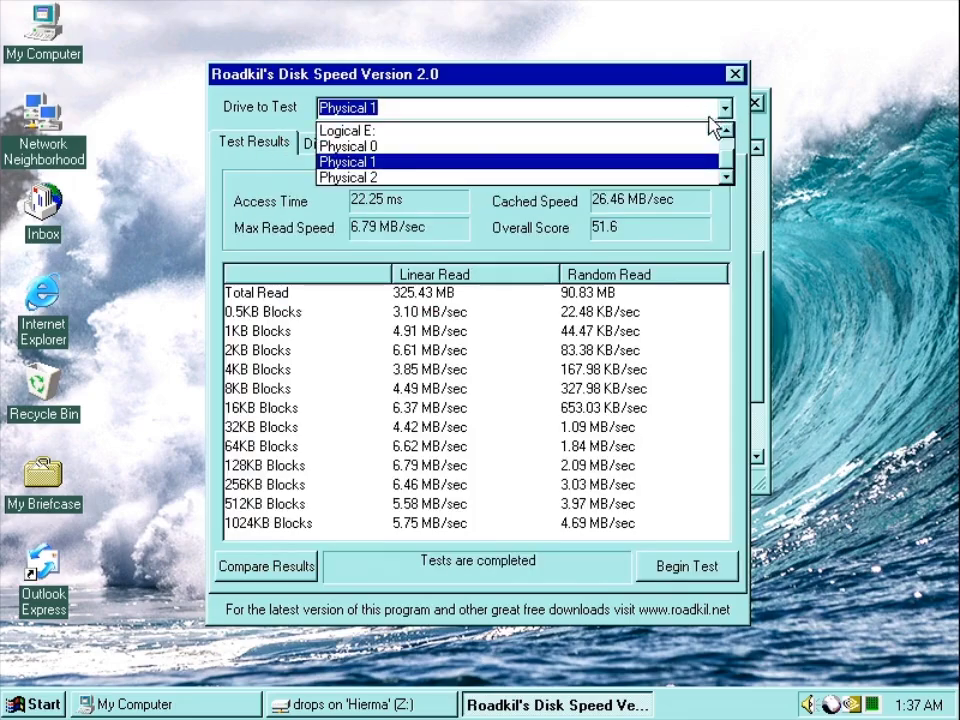
pyautogui.click(426, 180)
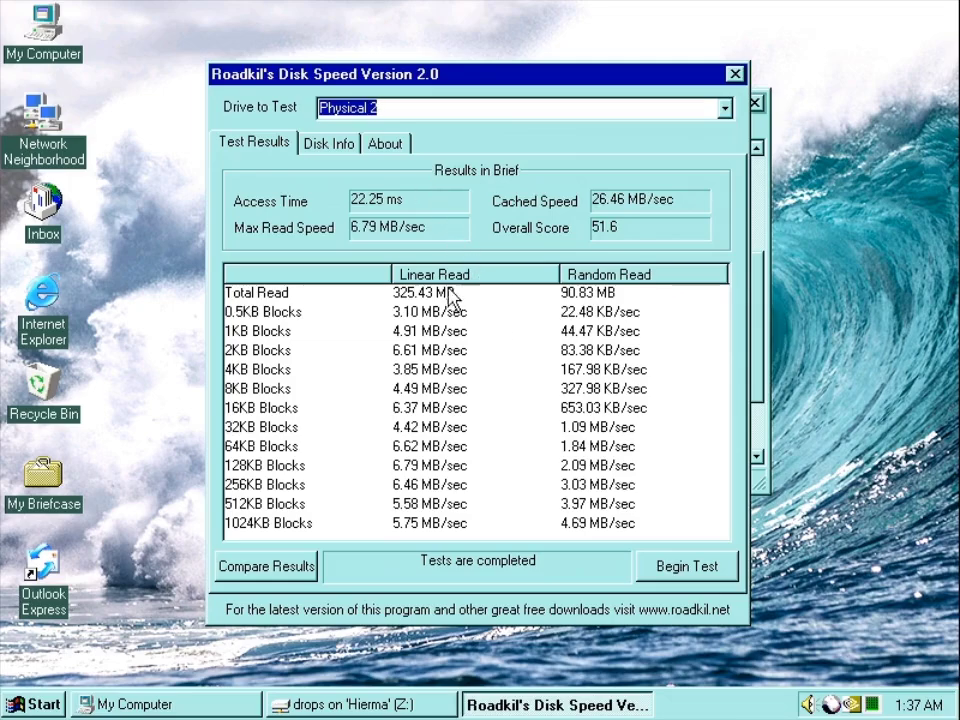
pyautogui.click(705, 574)
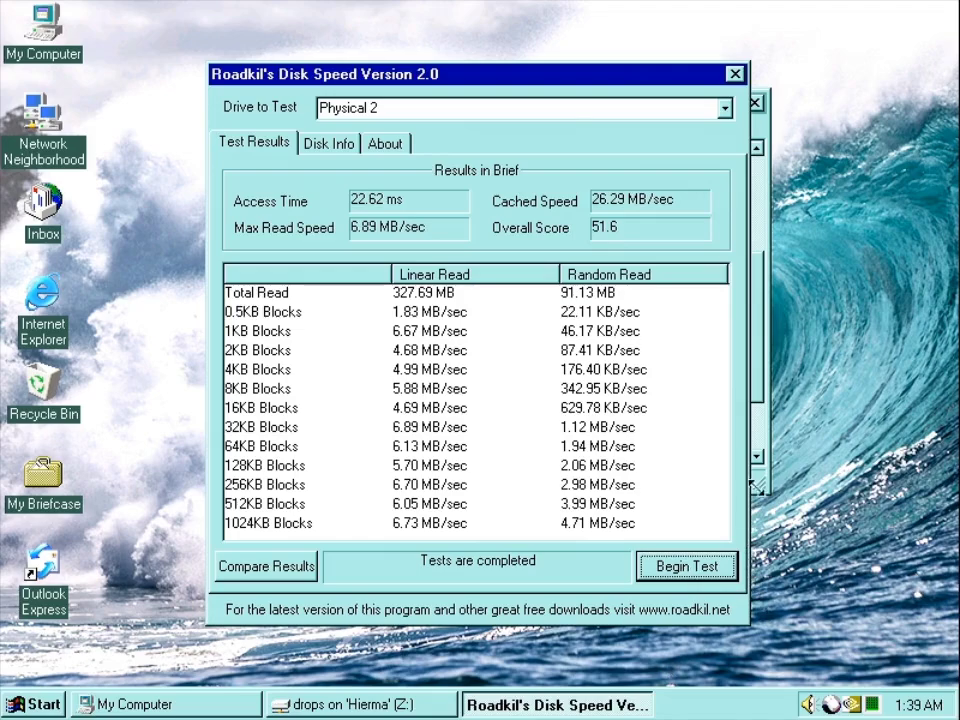
# View the disk information for Physical 2, then return to its test results
pyautogui.click(724, 108)
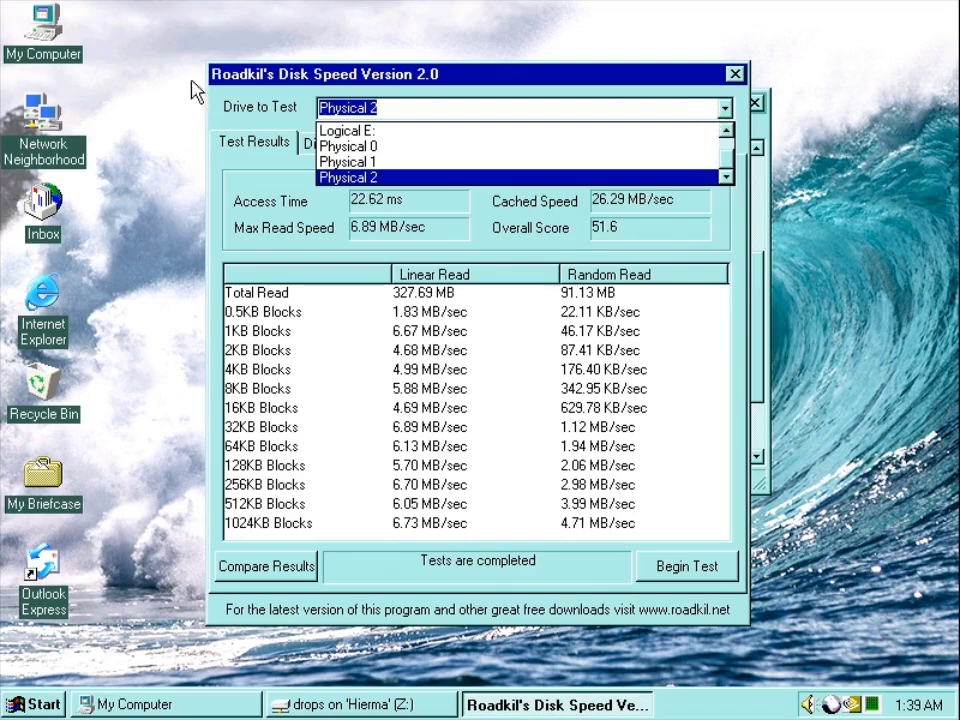
pyautogui.click(242, 201)
pyautogui.click(318, 145)
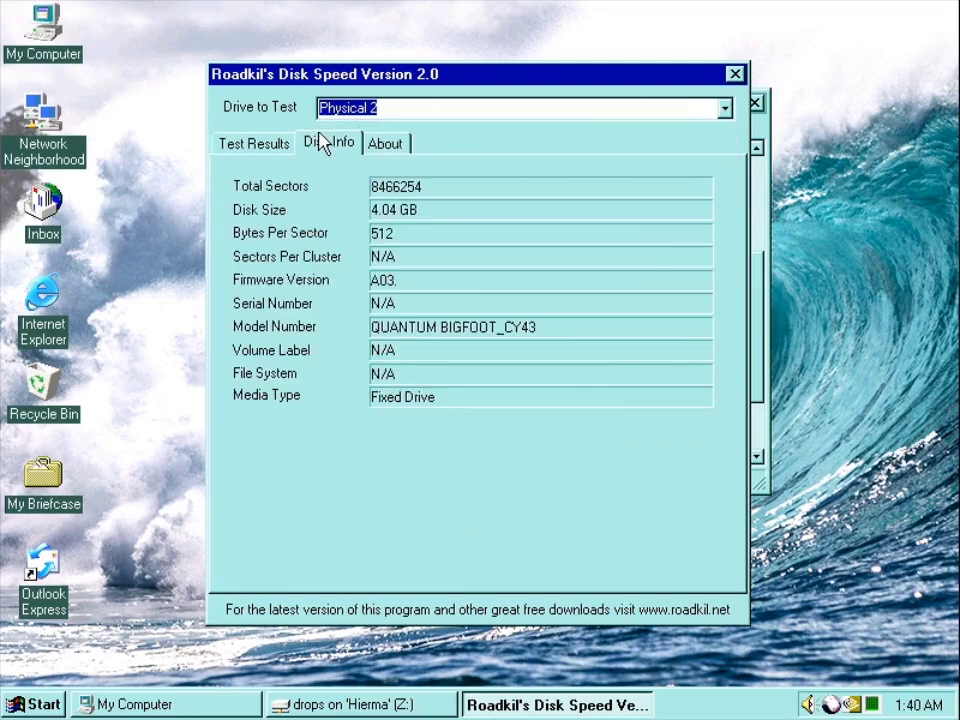
pyautogui.click(262, 145)
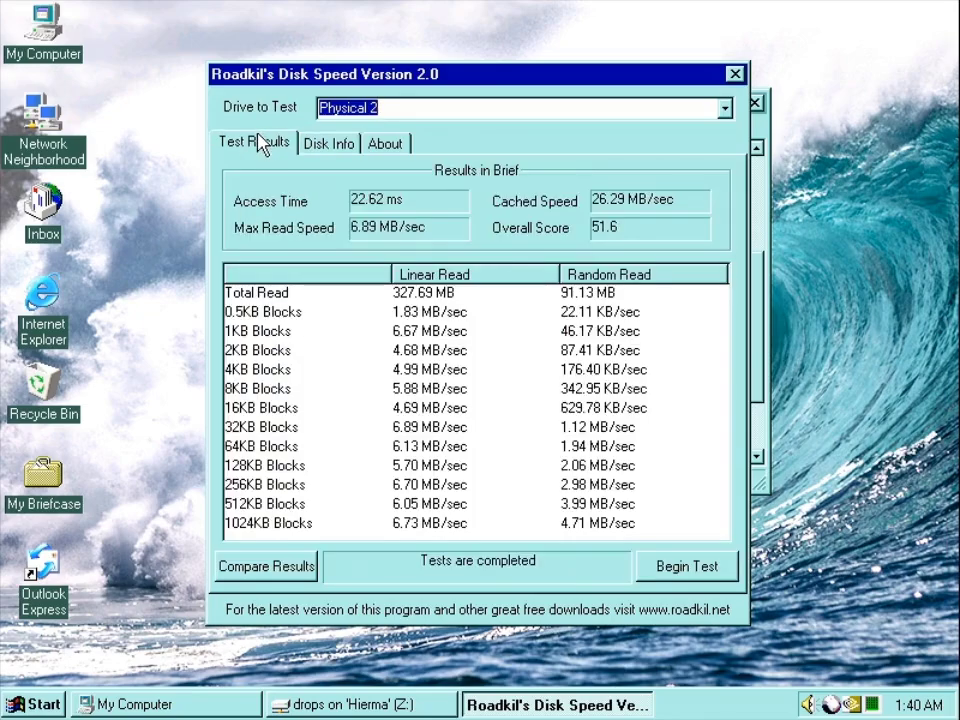
# Run the disk speed test on the striped Logical E: drive
pyautogui.click(724, 110)
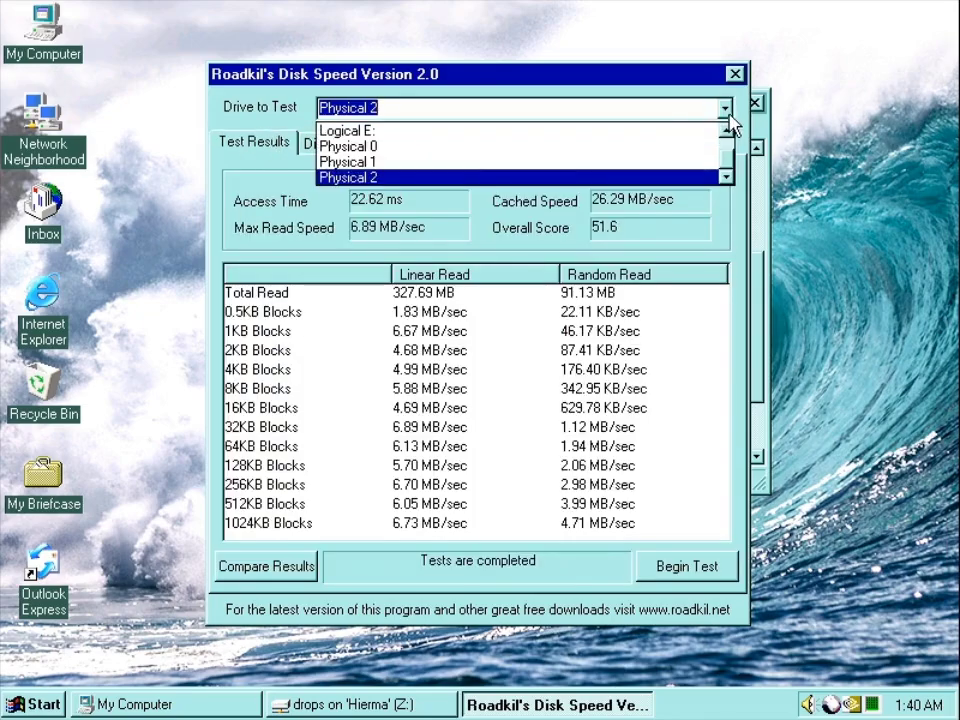
pyautogui.click(443, 134)
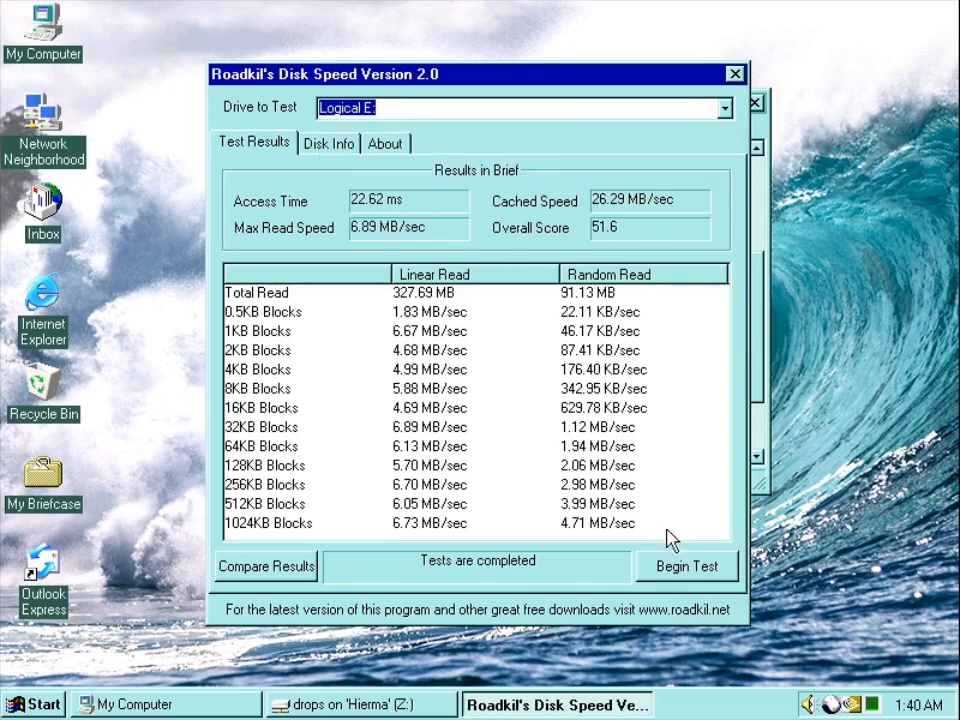
pyautogui.click(673, 577)
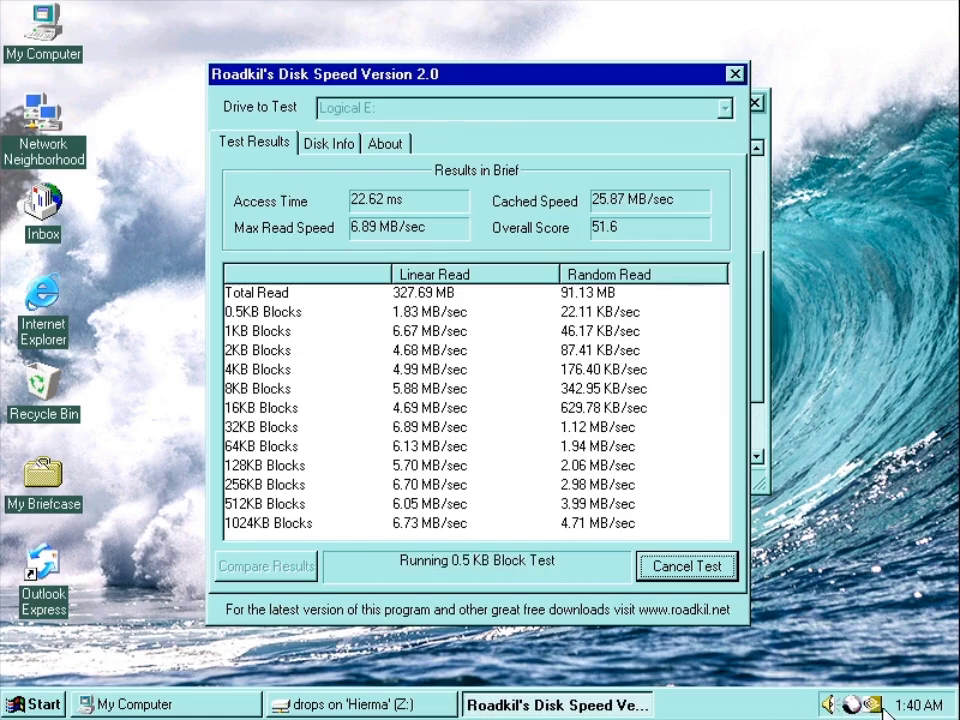
# Switch to Windows NT Task Manager and place its performance graphs beside the Disk Speed window to monitor the running test
pyautogui.rightClick(760, 705)
pyautogui.click(735, 681)
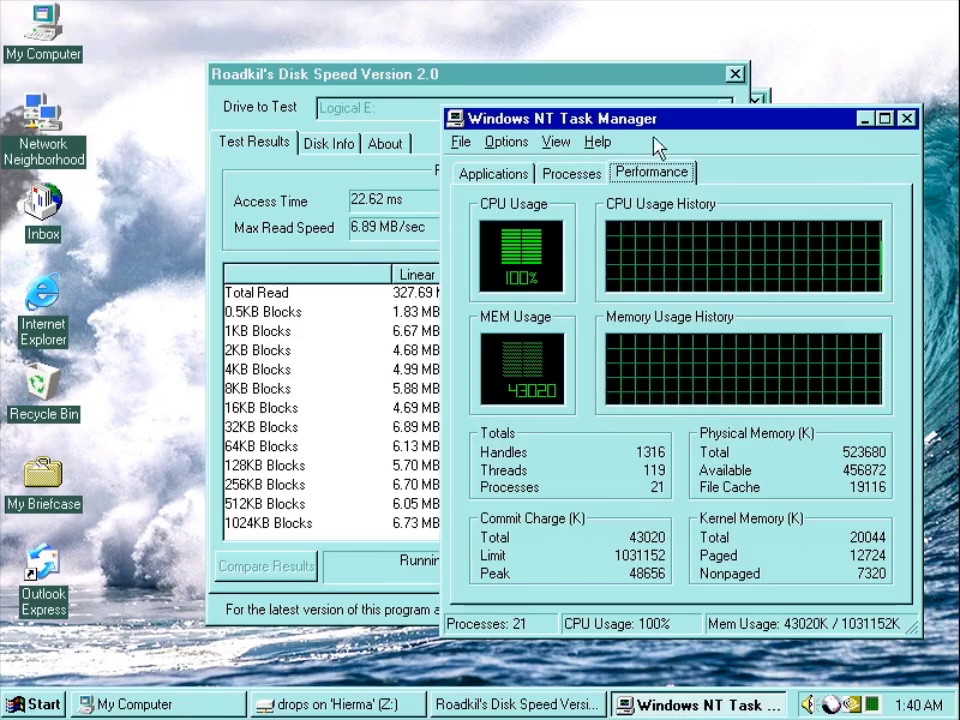
pyautogui.moveTo(488, 76); pyautogui.dragTo(274, 76)
pyautogui.moveTo(650, 117); pyautogui.dragTo(734, 121)
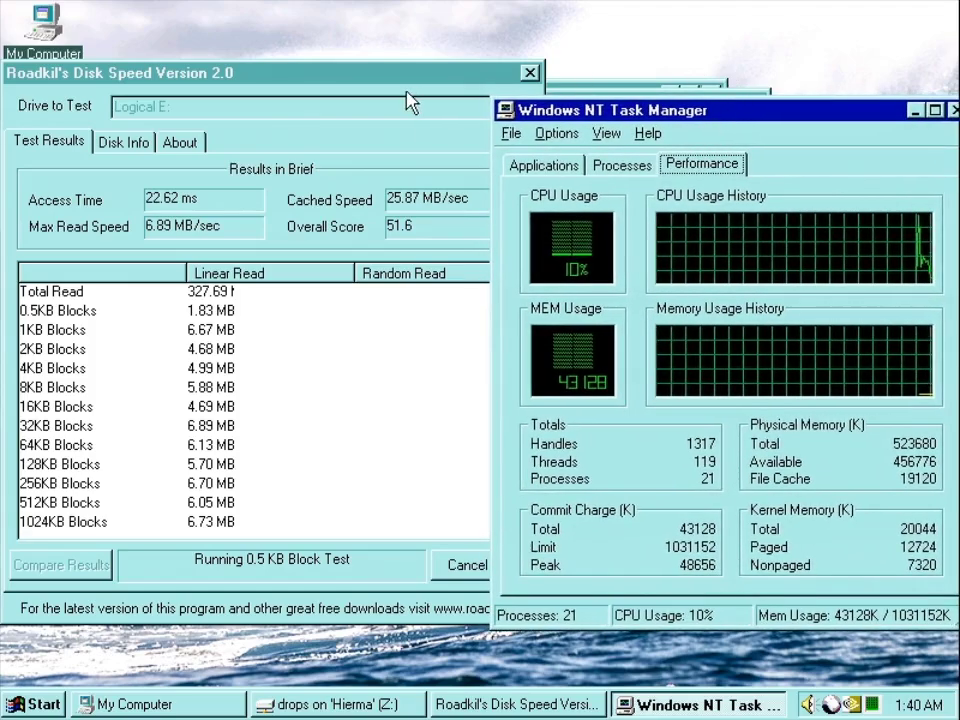
pyautogui.click(410, 103)
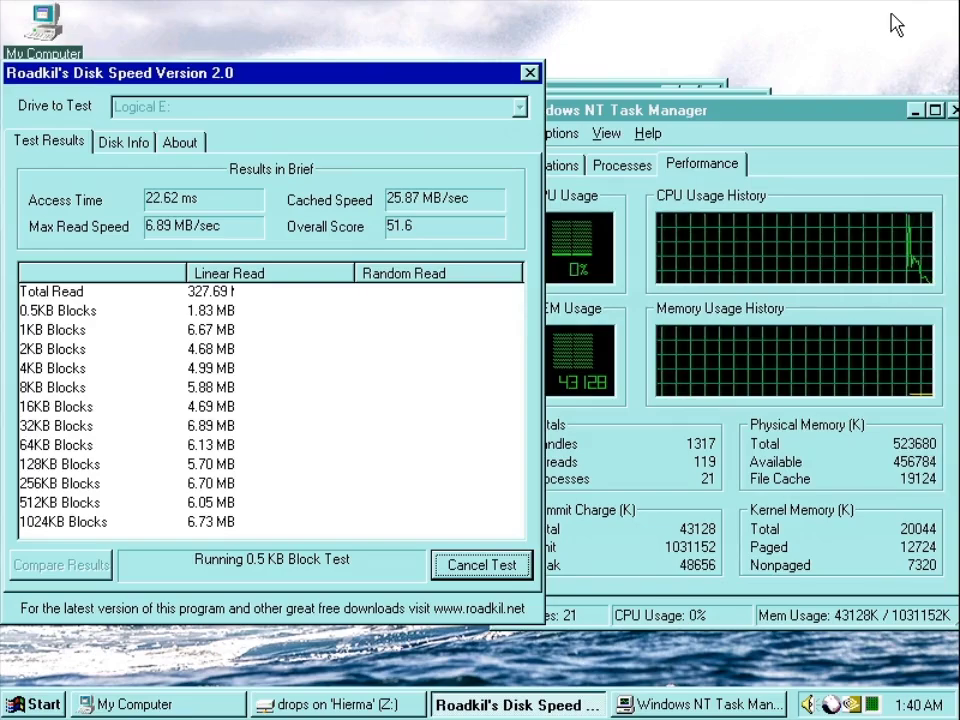
pyautogui.click(790, 115)
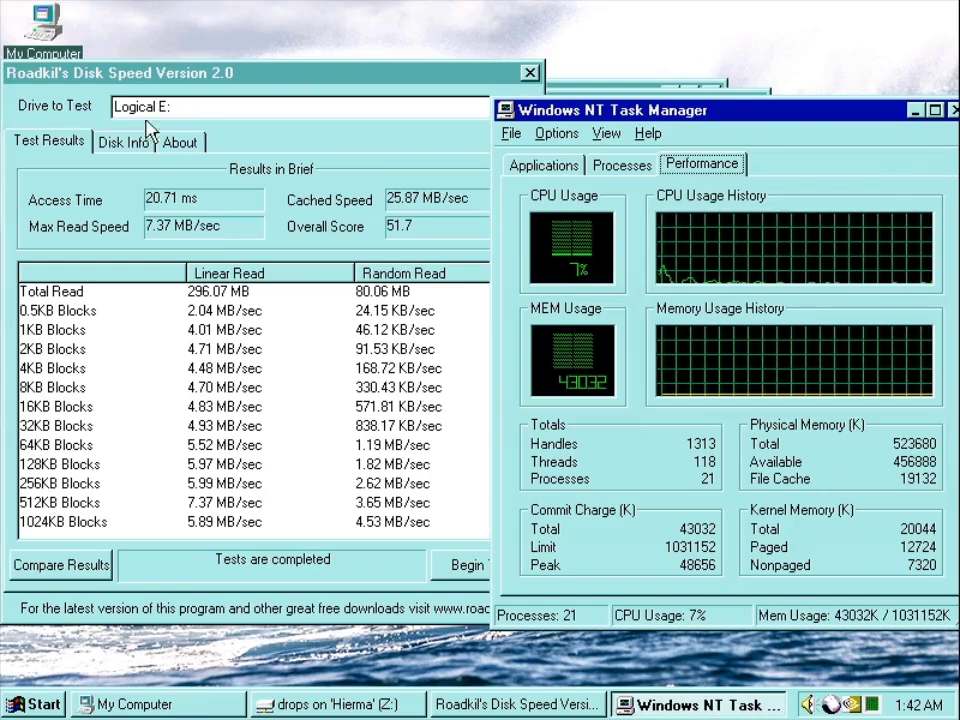
# View the disk information for Logical E:, then return to the test results
pyautogui.click(124, 146)
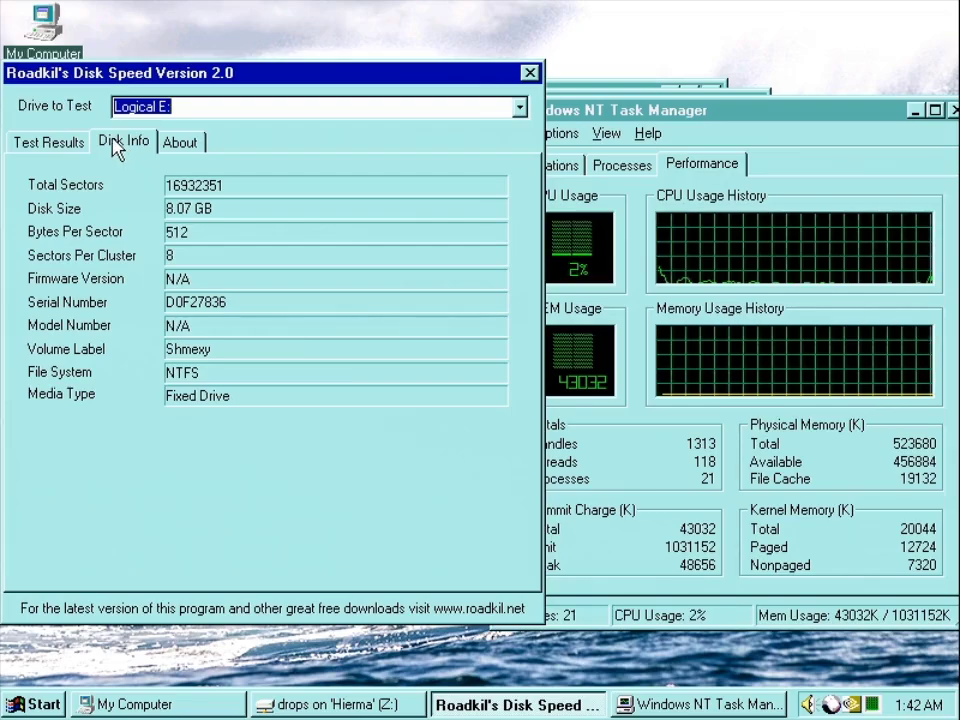
pyautogui.click(37, 146)
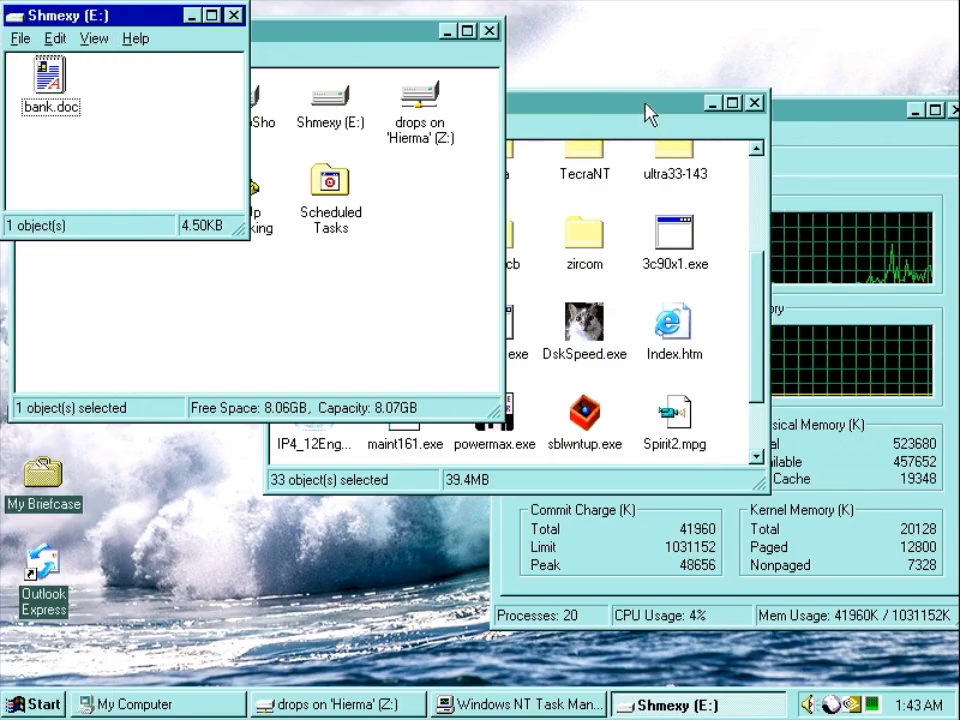
# Copy all the selected items from the Z: network drive to Shmexy (E:) and bring Task Manager forward to monitor the copy
pyautogui.click(648, 113)
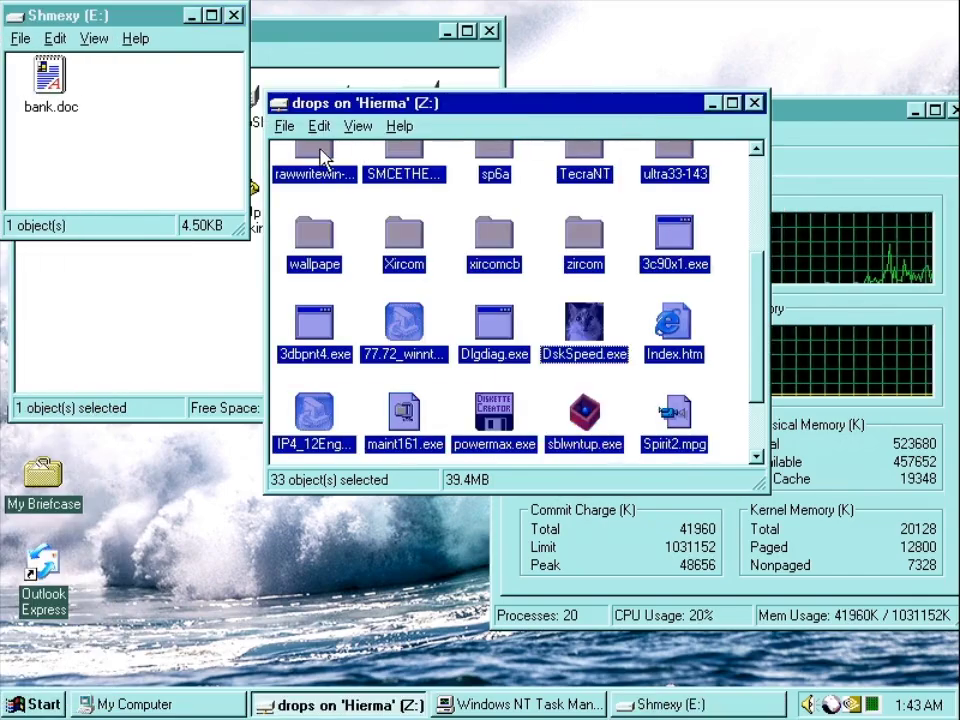
pyautogui.moveTo(320, 155); pyautogui.dragTo(189, 144)
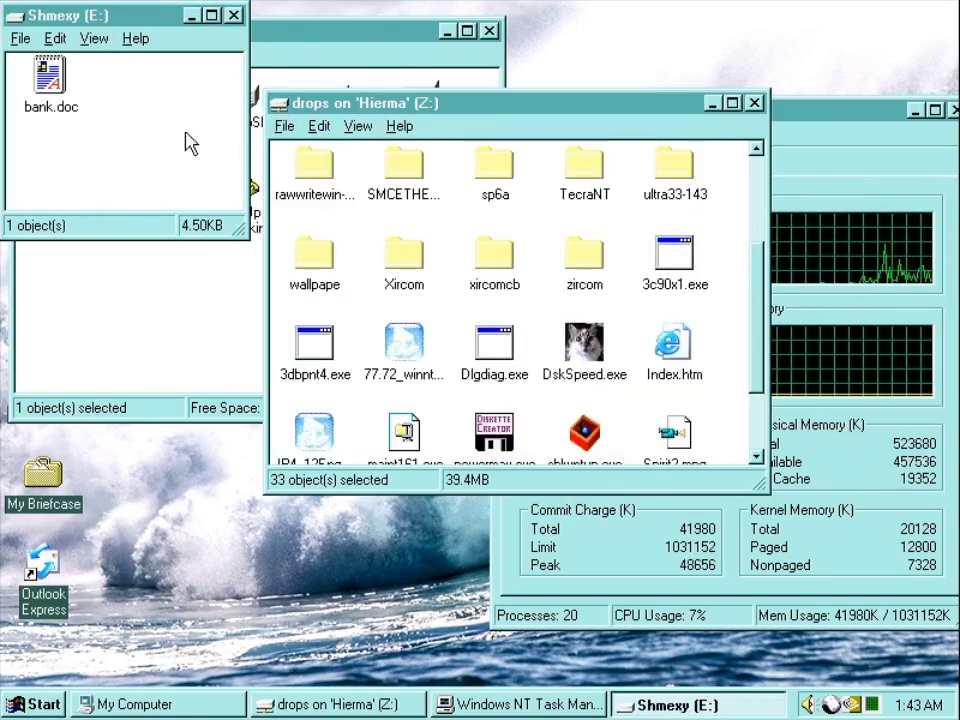
pyautogui.click(908, 245)
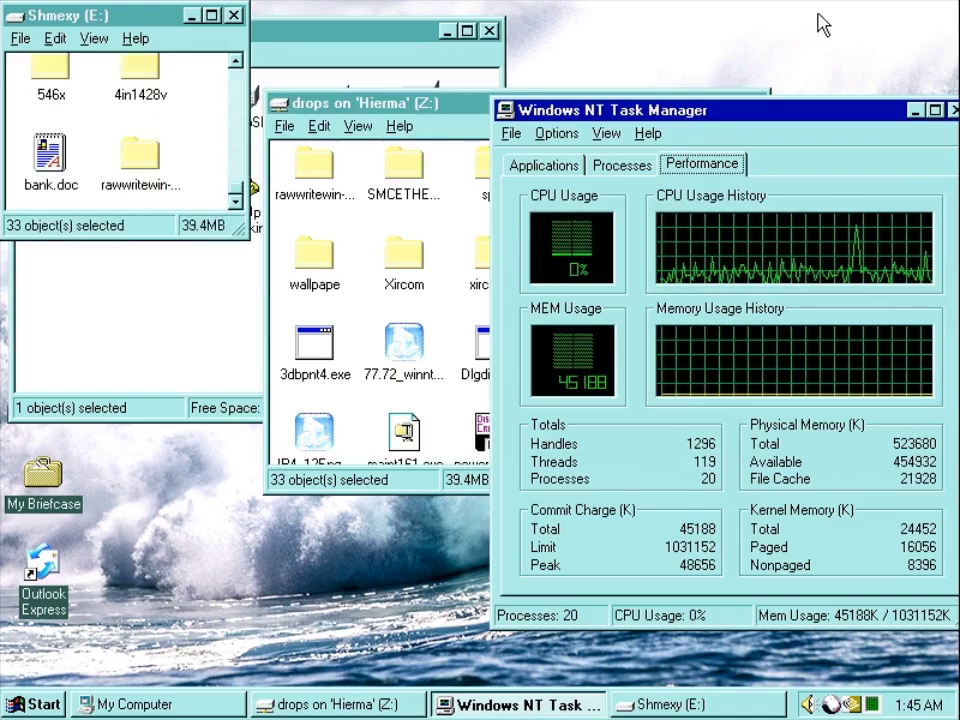
# Look through the files and folders copied to the Shmexy (E:) drive
pyautogui.click(248, 190)
pyautogui.moveTo(232, 200); pyautogui.dragTo(255, 70)
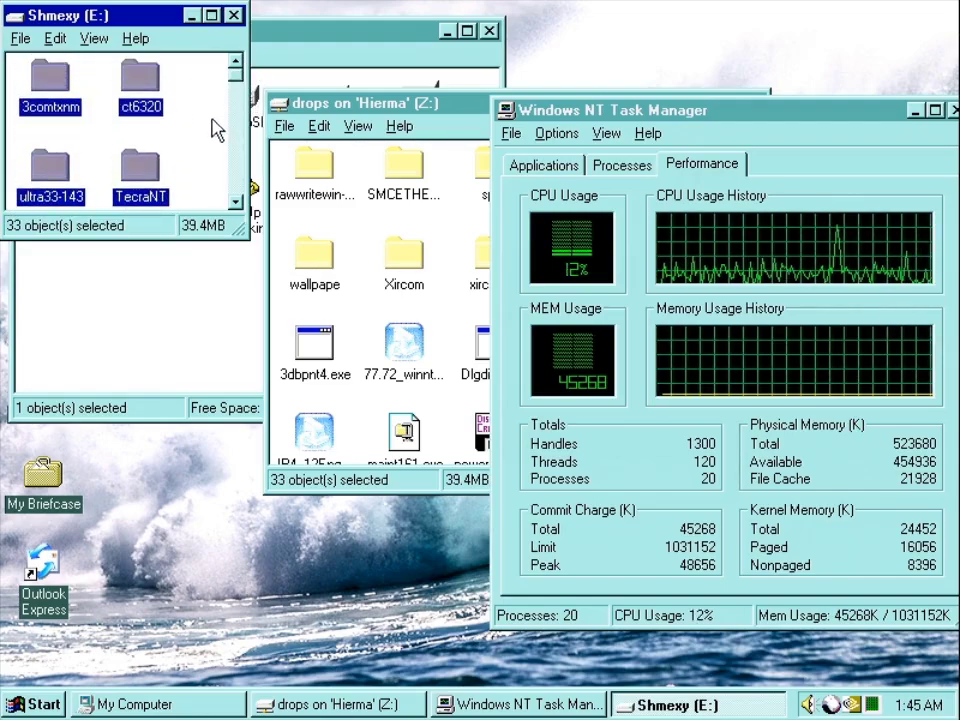
pyautogui.click(235, 202)
pyautogui.click(236, 205)
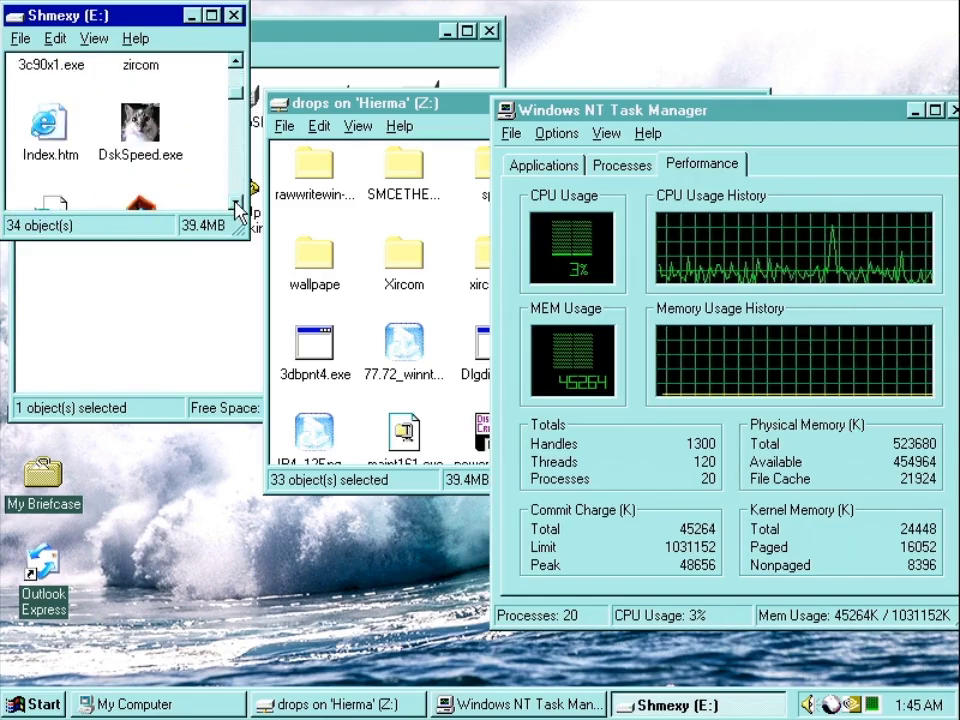
pyautogui.click(236, 205)
pyautogui.click(236, 205)
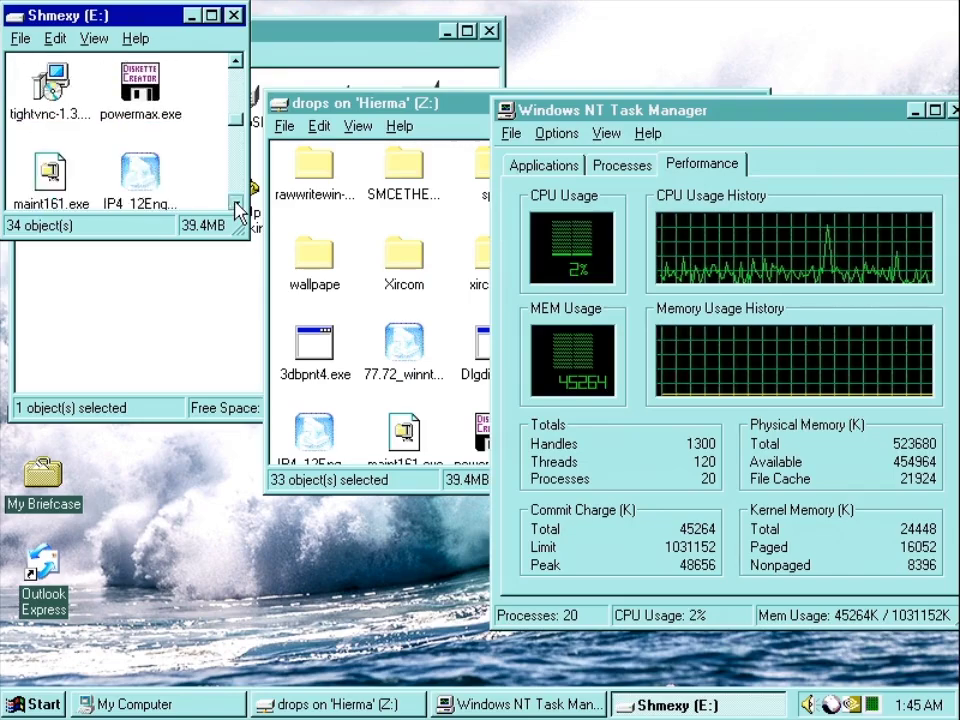
pyautogui.click(236, 205)
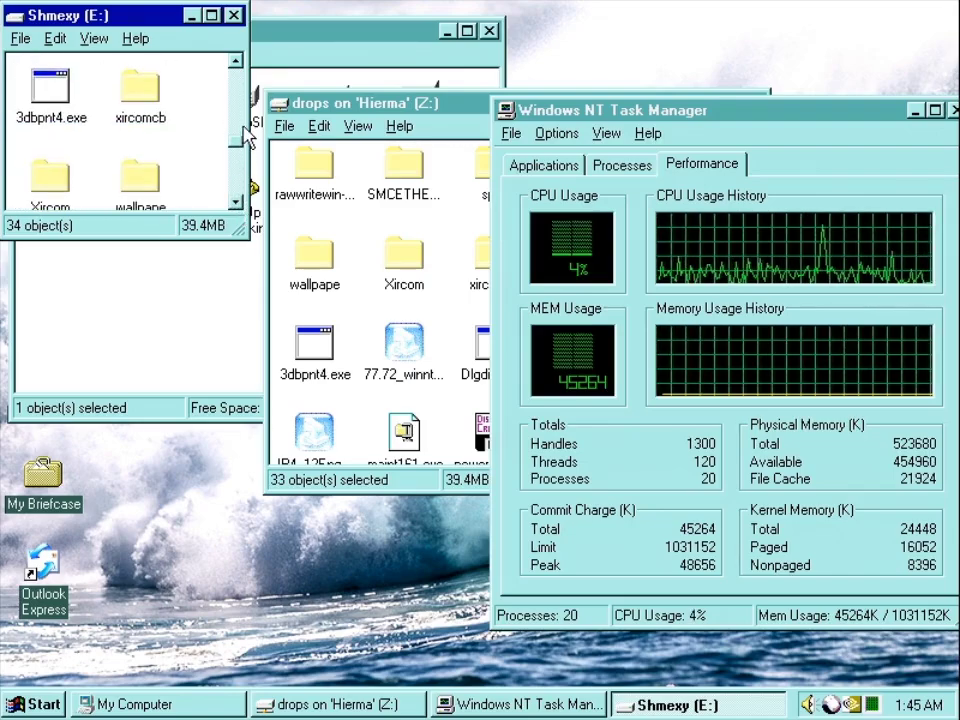
pyautogui.moveTo(240, 162); pyautogui.dragTo(239, 112)
# Enlarge the Shmexy (E:) window to five columns of icons and arrange its contents by name
pyautogui.rightClick(220, 102)
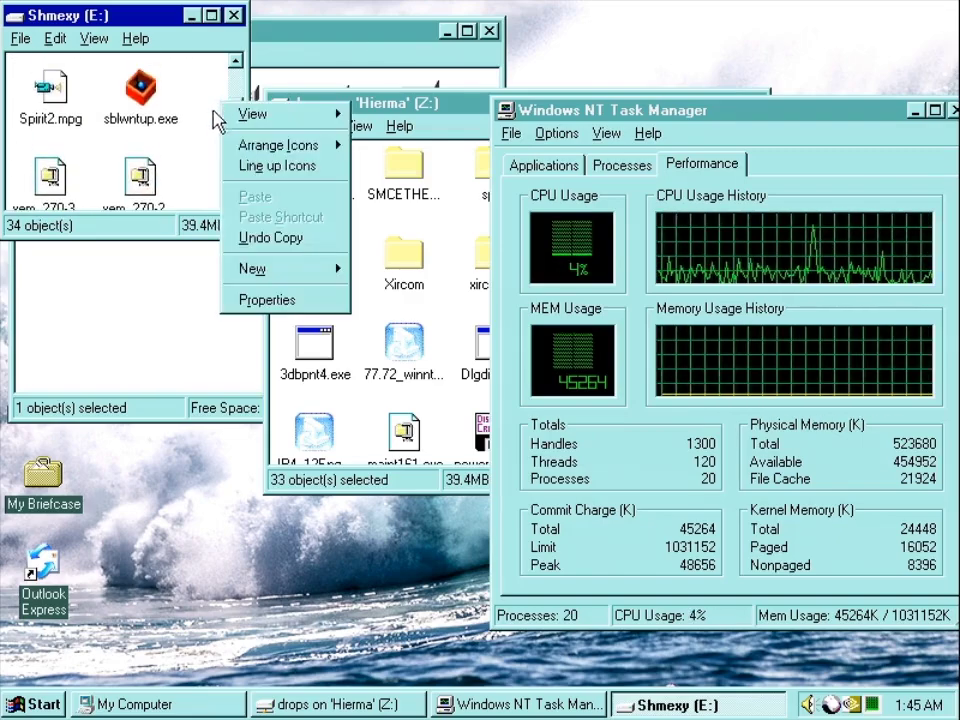
pyautogui.moveTo(260, 146)
pyautogui.click(203, 168)
pyautogui.moveTo(246, 418); pyautogui.dragTo(472, 462)
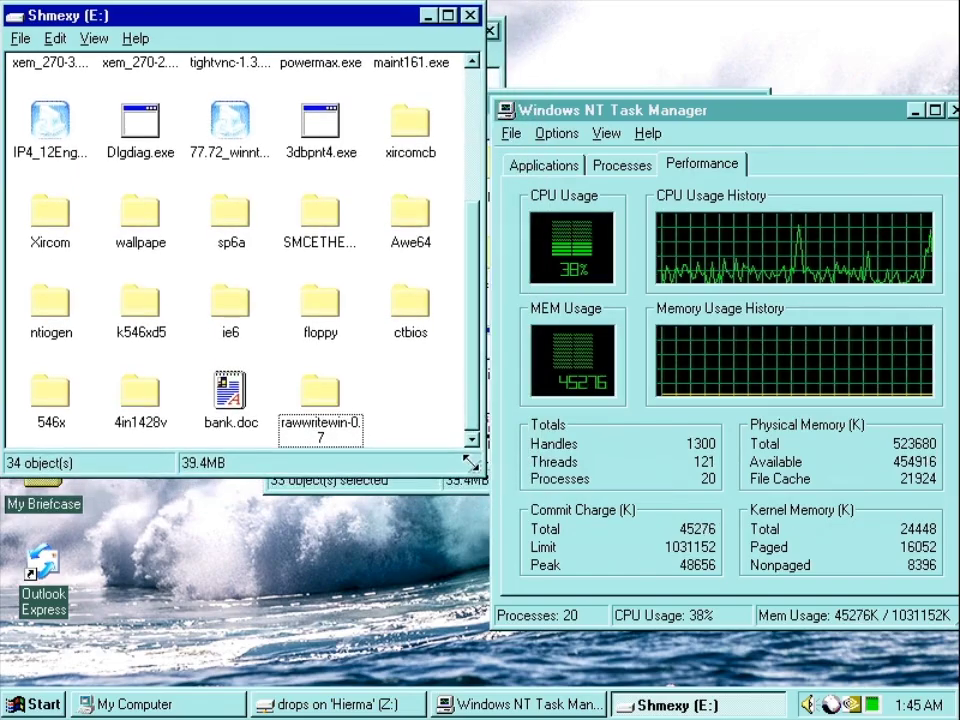
pyautogui.moveTo(476, 400); pyautogui.dragTo(463, 250)
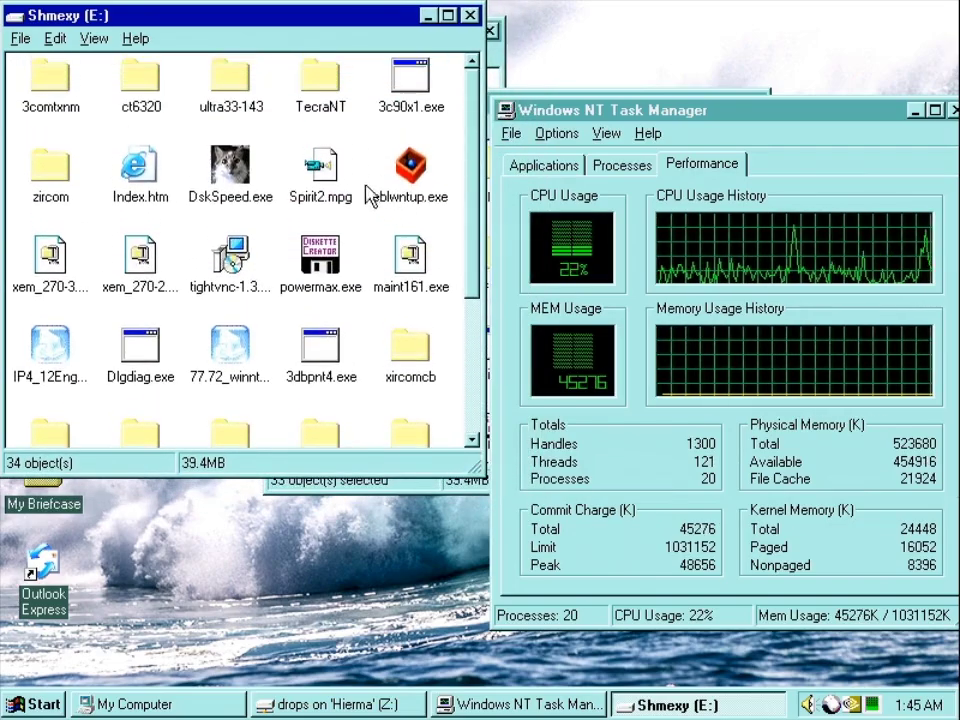
pyautogui.rightClick(368, 143)
pyautogui.moveTo(420, 185)
pyautogui.click(530, 185)
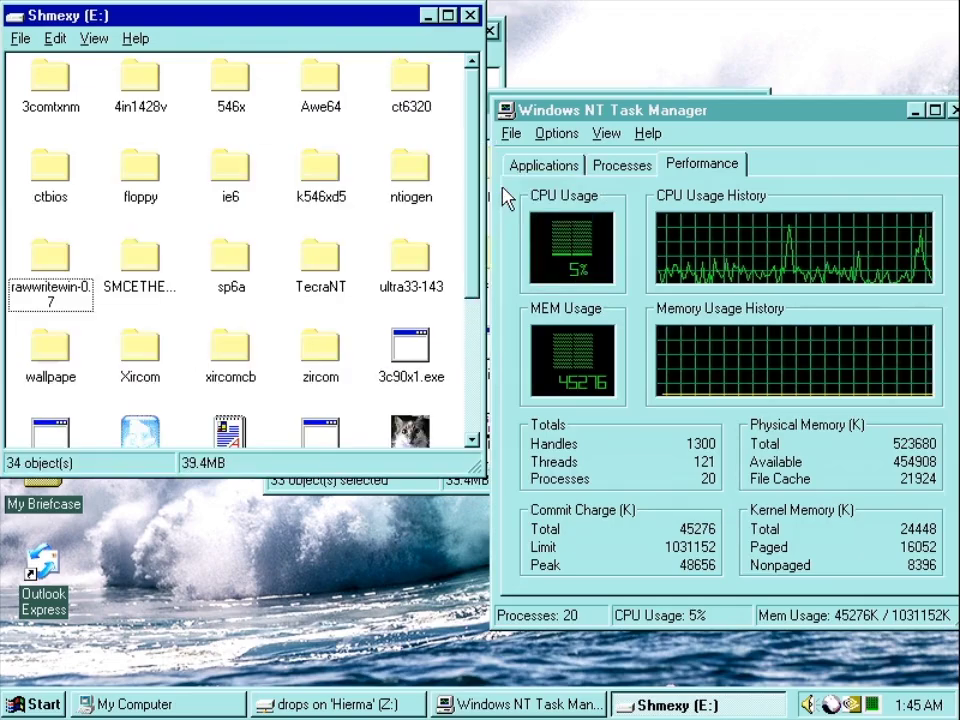
# Play Spirit2.mpg from the Shmexy (E:) drive in a maximized Windows Media Player, then close the player when the clip ends
pyautogui.scroll(-3, 420, 313)
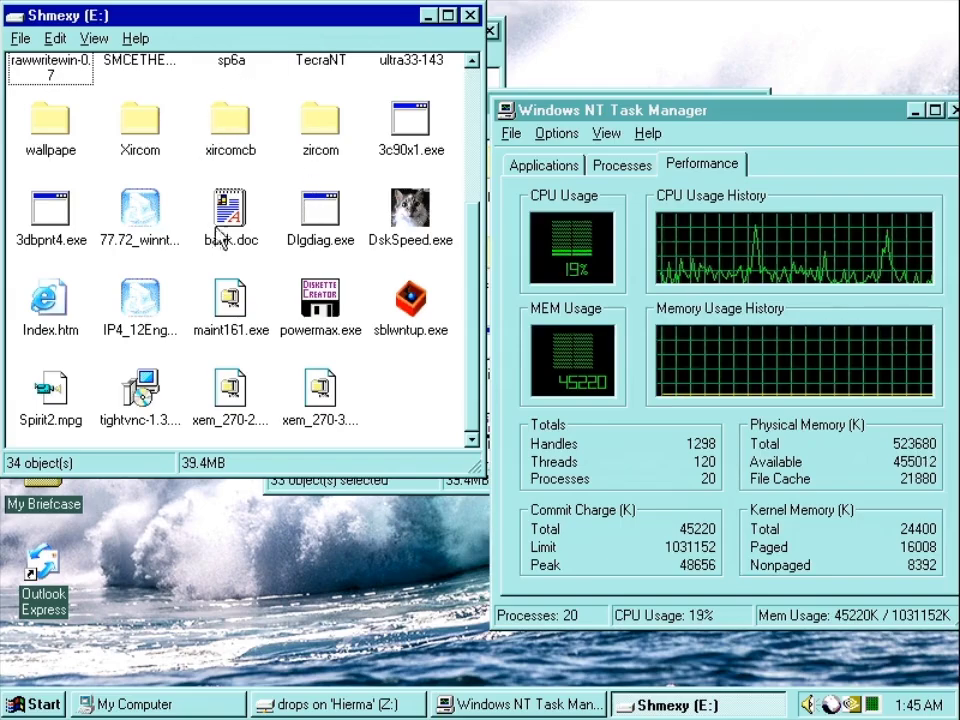
pyautogui.click(45, 392)
pyautogui.rightClick(38, 393)
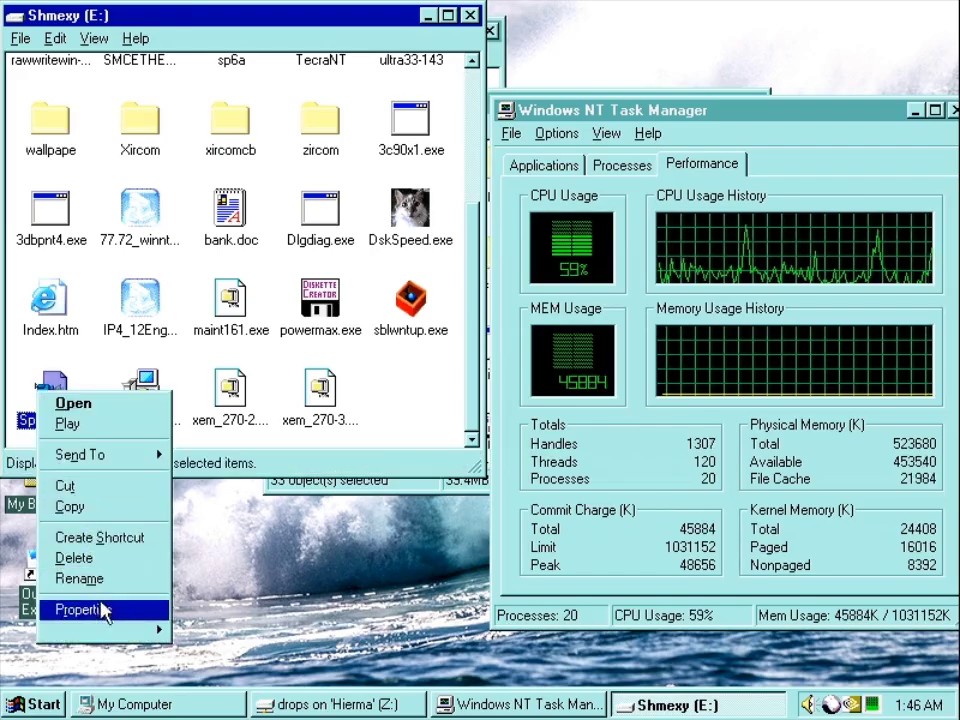
pyautogui.moveTo(133, 632)
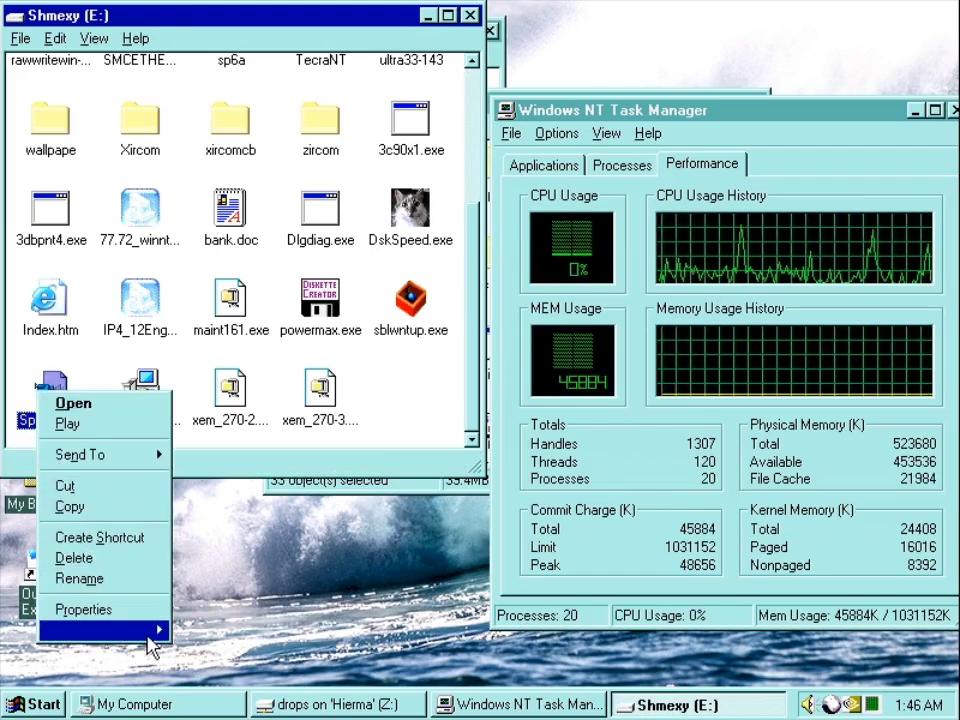
pyautogui.click(180, 632)
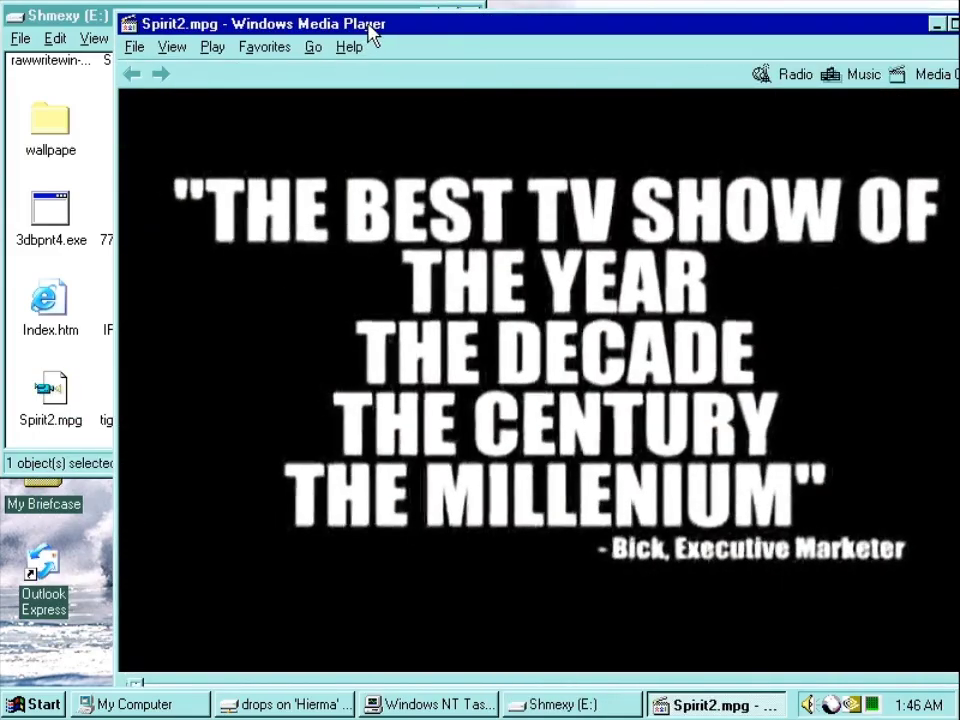
pyautogui.doubleClick(372, 32)
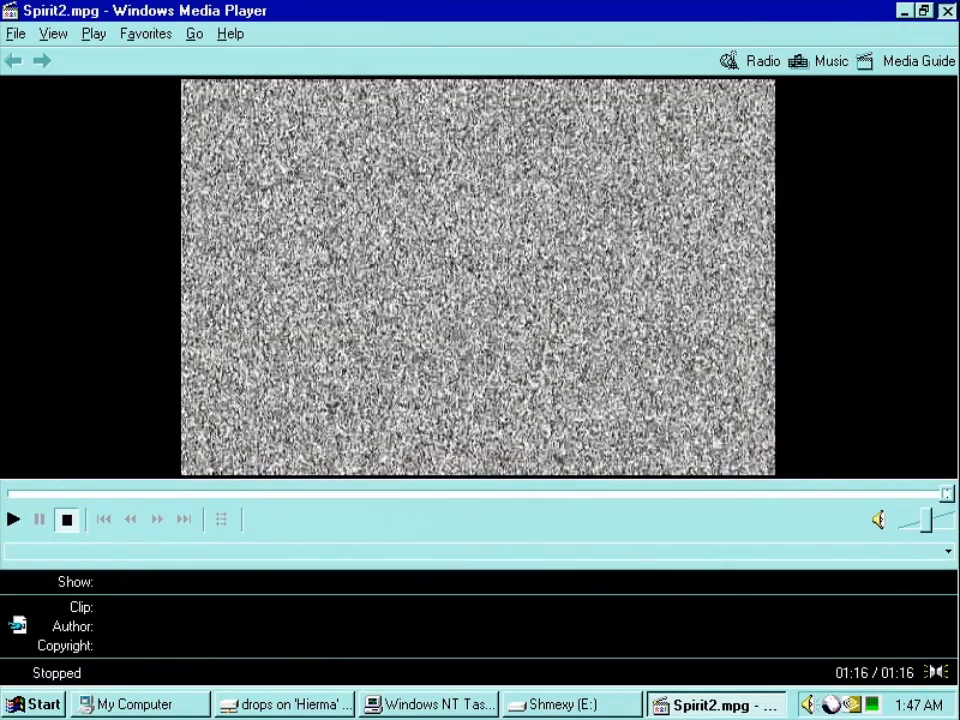
pyautogui.click(946, 11)
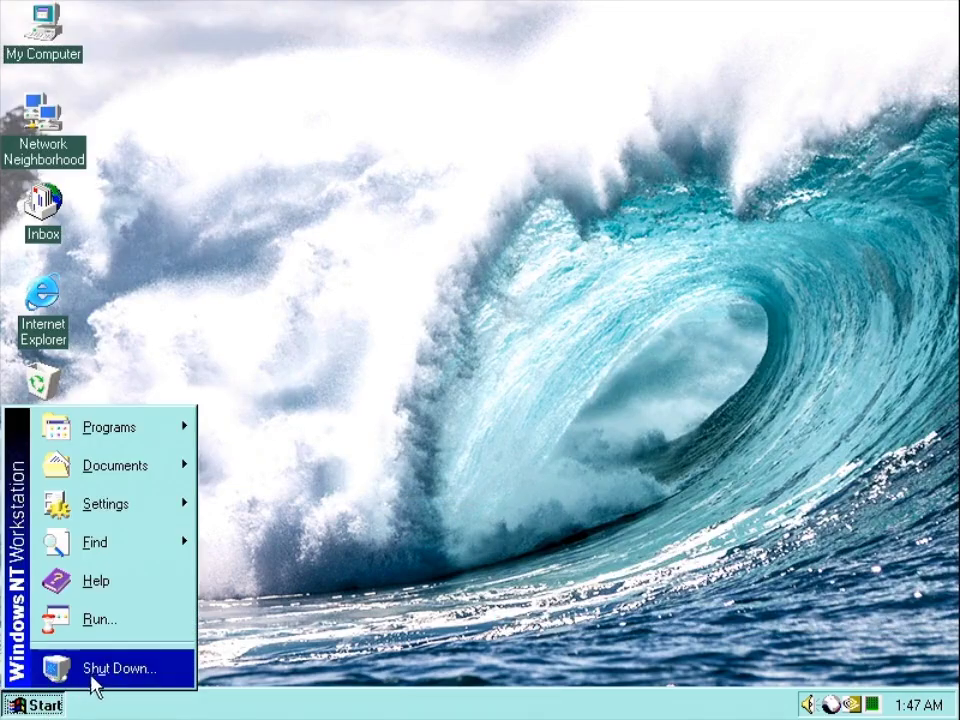
# Shut down the computer
pyautogui.click(92, 676)
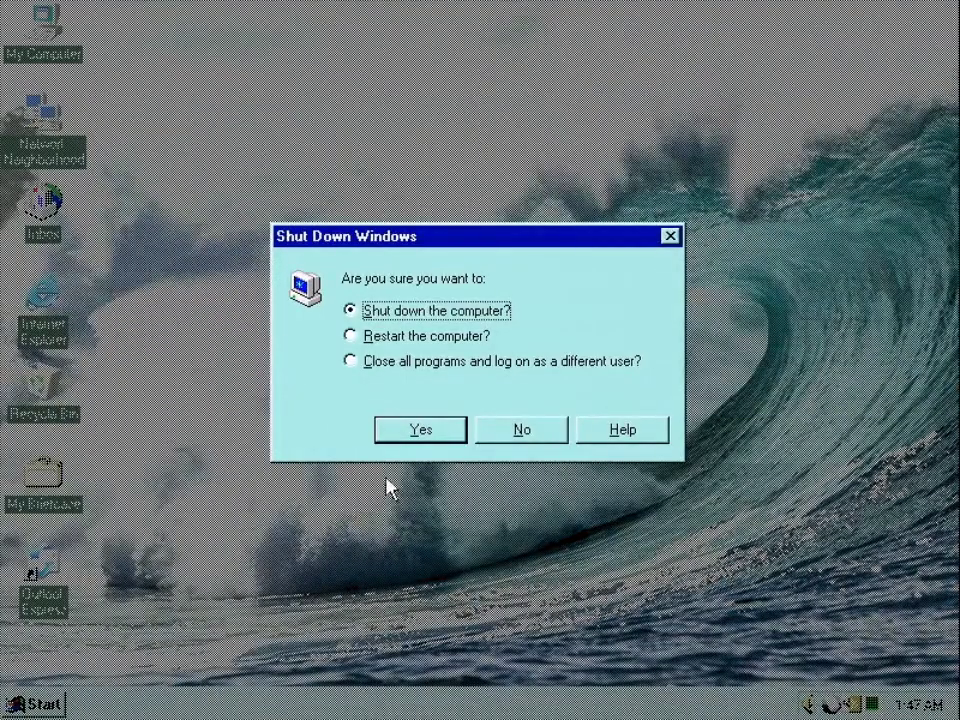
pyautogui.click(424, 440)
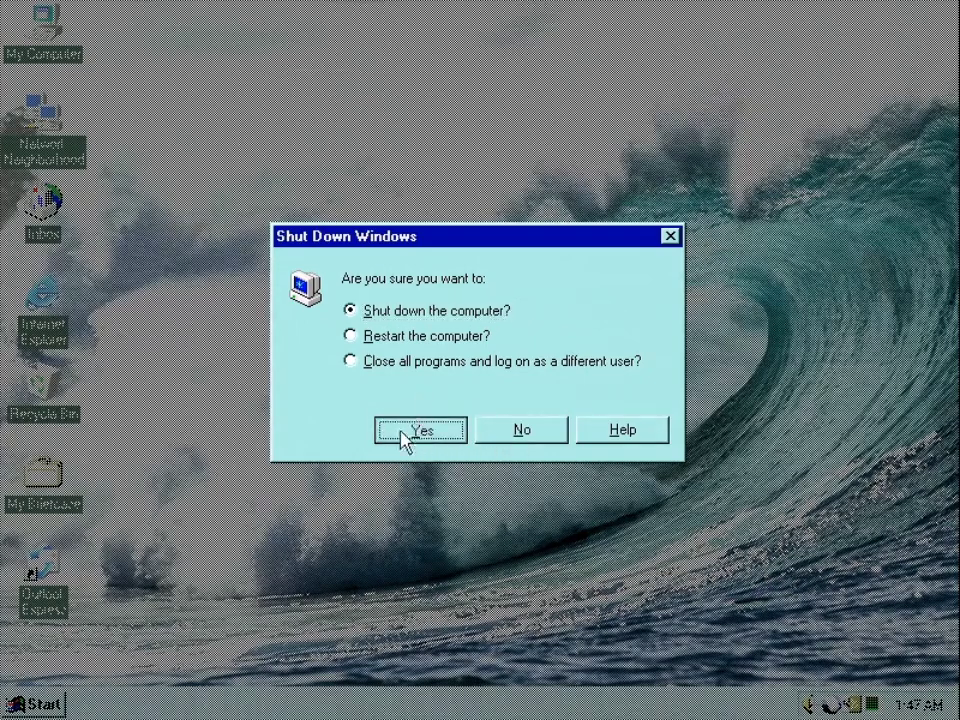
pyautogui.click(403, 440)
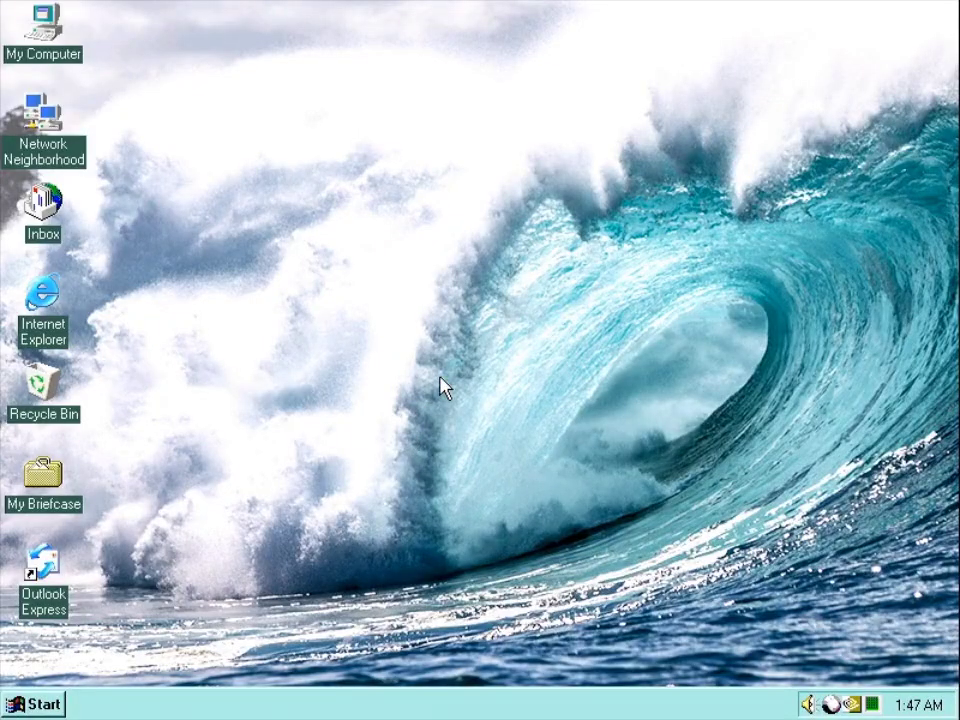